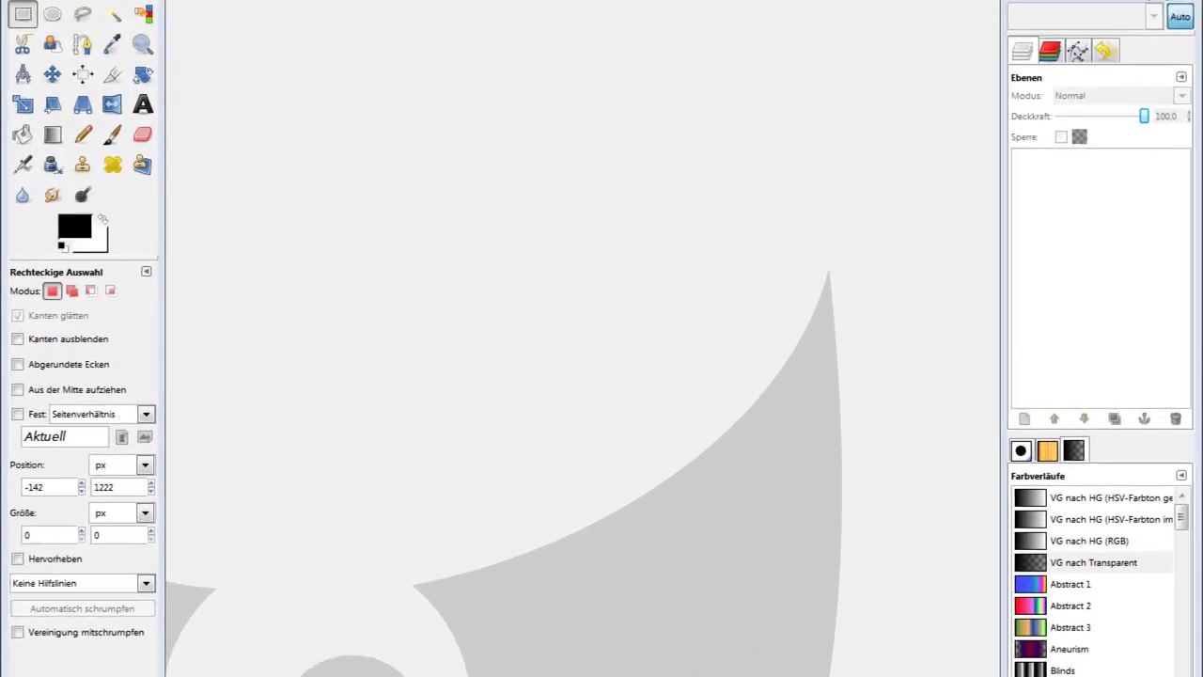
Open yt-channel-vorlage-by-o0GimP0o.xcf and zoom so the 2000×1342 template fills the canvas
left_click(193, 19)
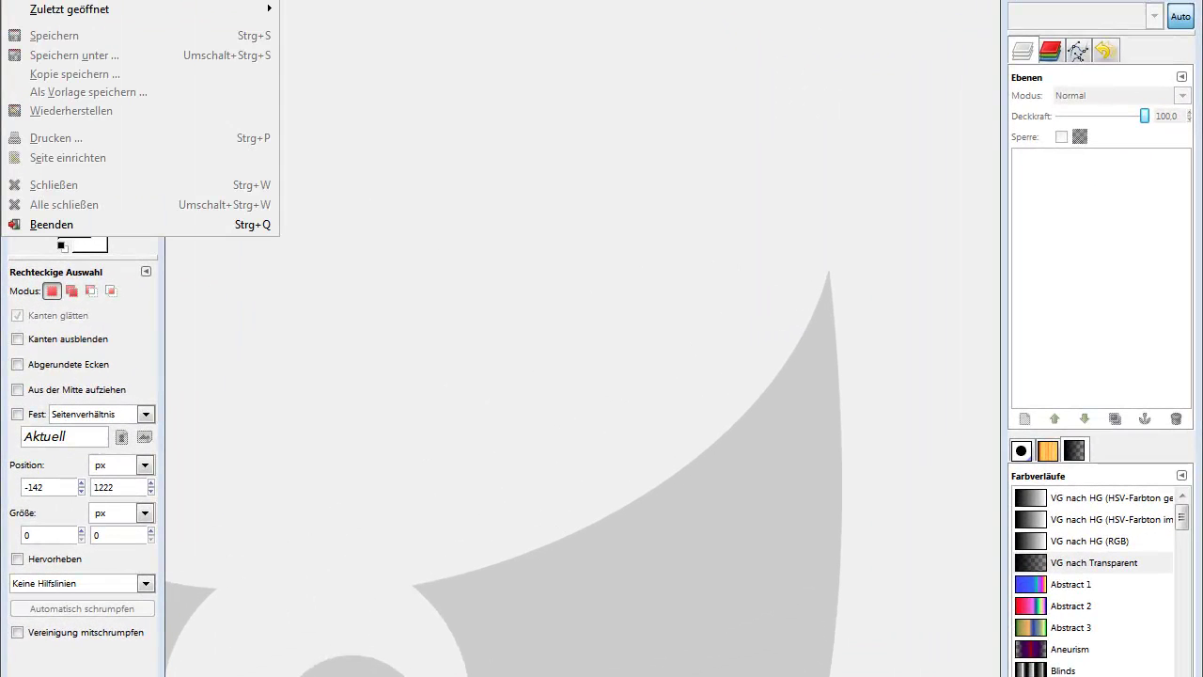
key("ctrl+o")
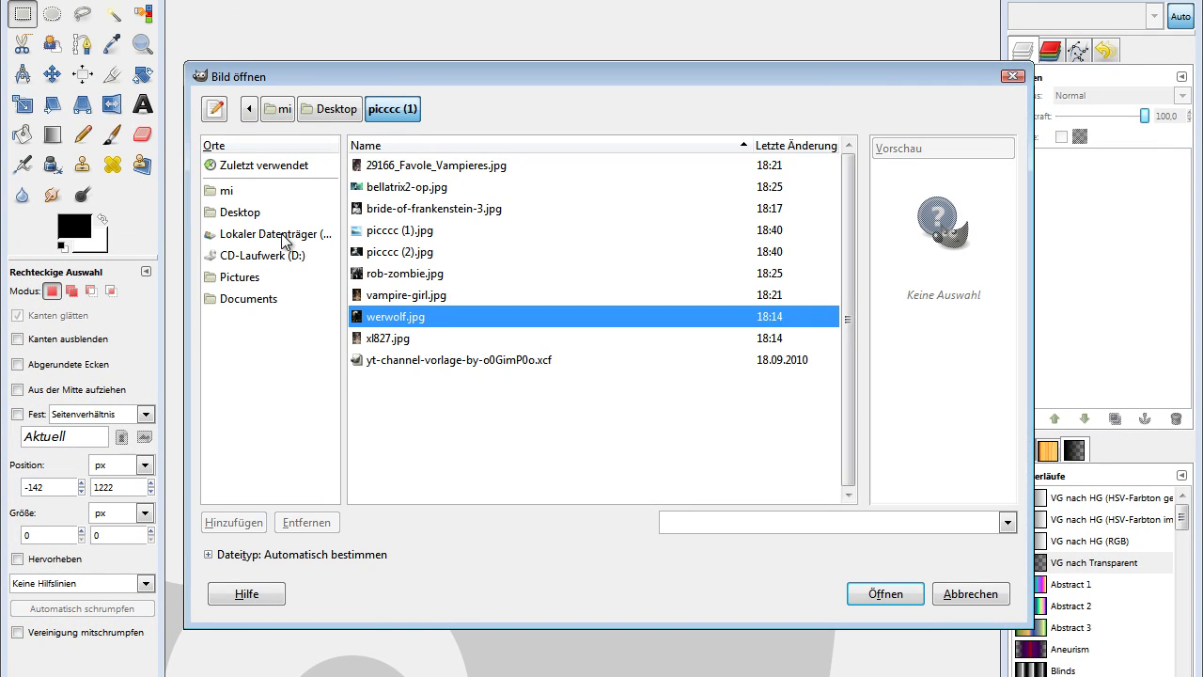
left_click(387, 361)
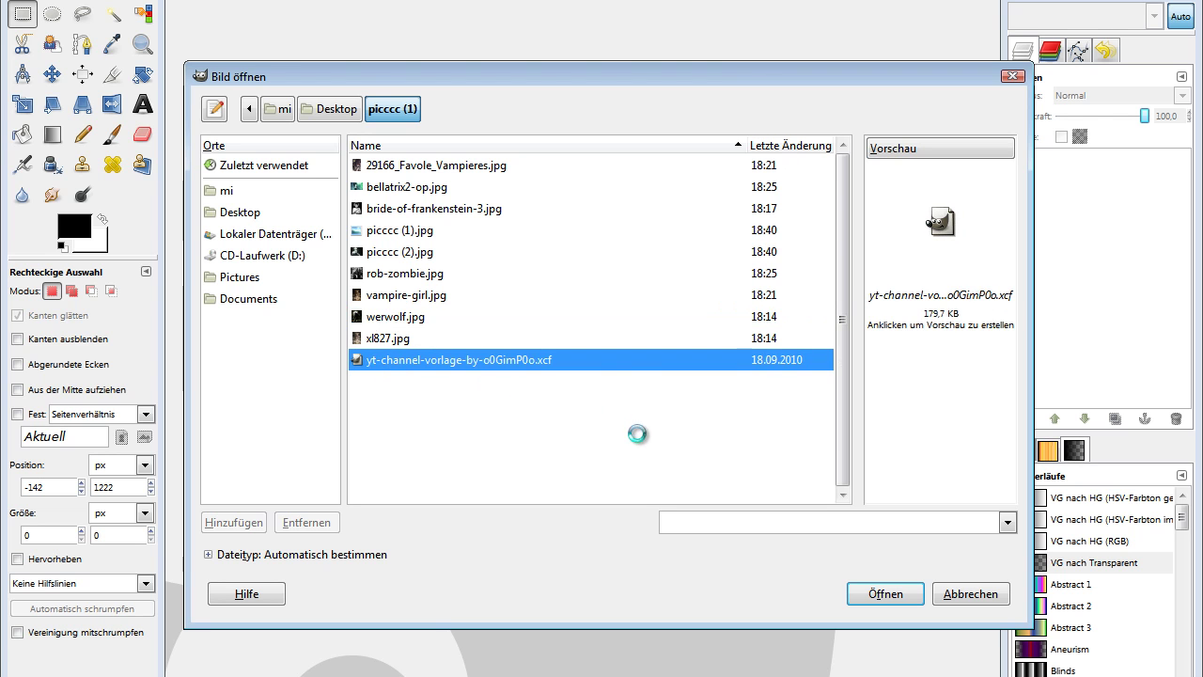
left_click(860, 595)
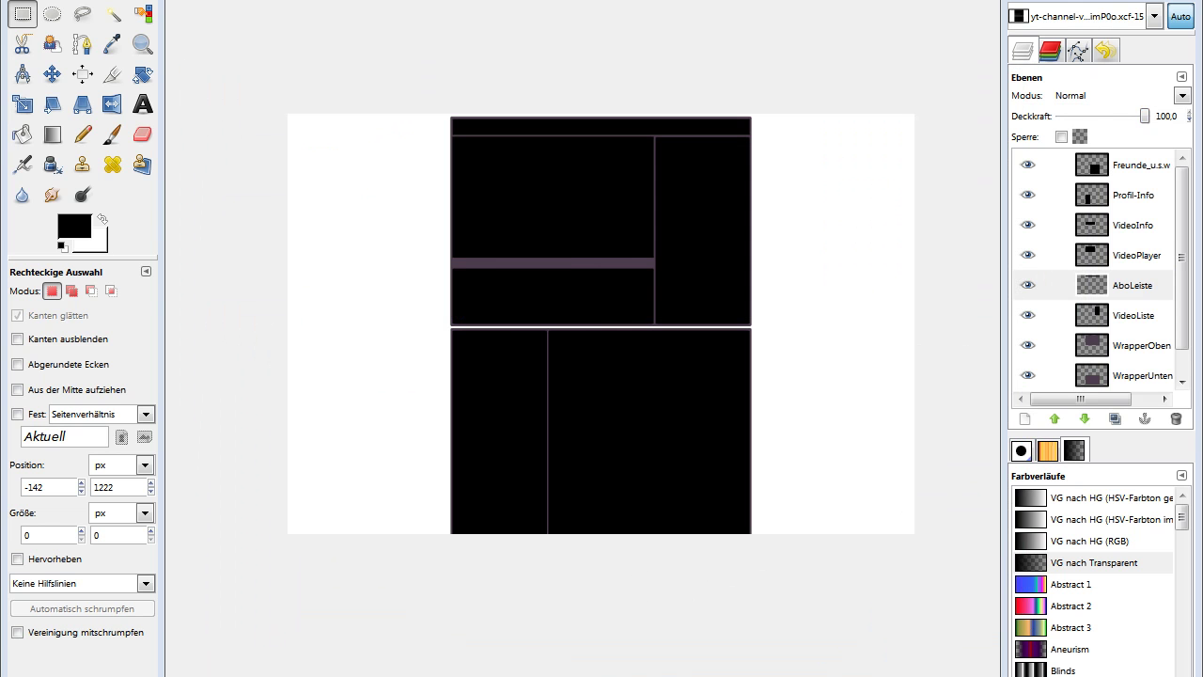
left_click(141, 672)
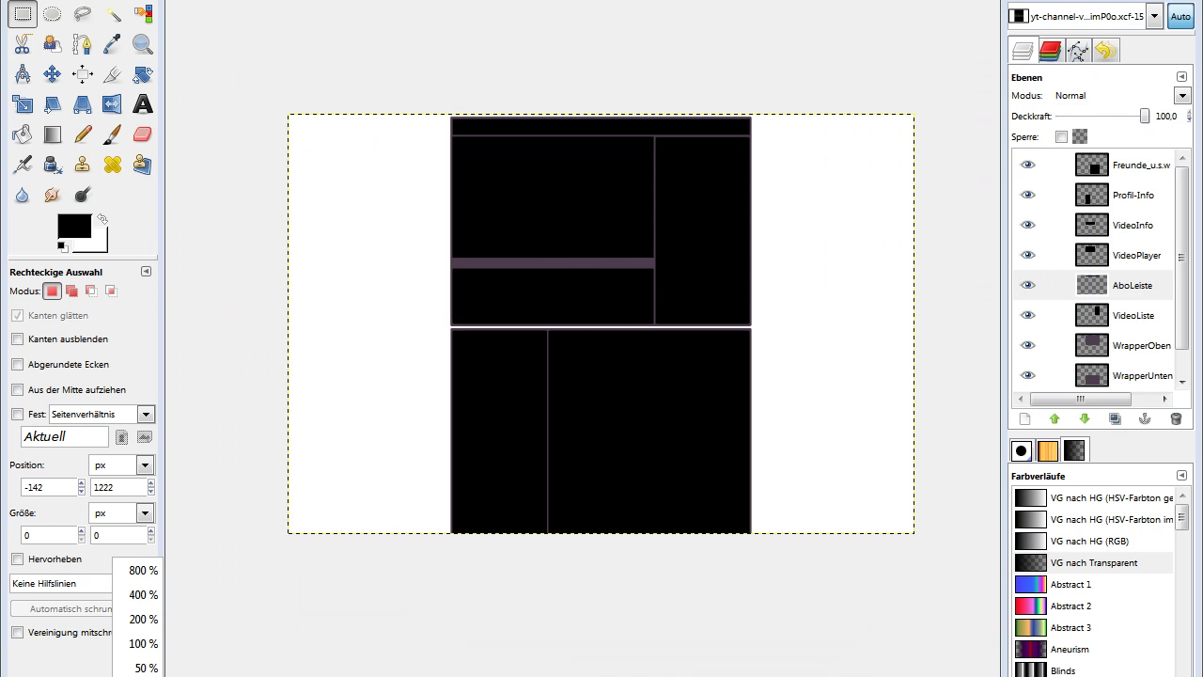
left_click(144, 643)
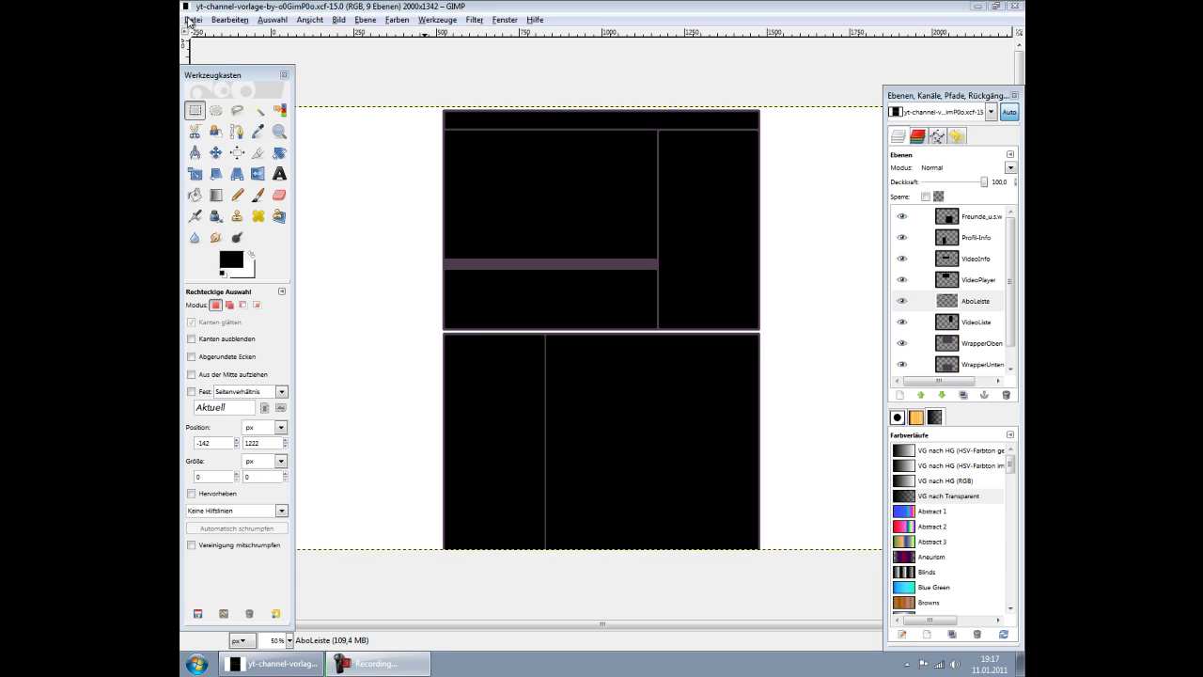
Open werwolf.jpg (280×331 pixels) in its own window beside the template
left_click(192, 19)
left_click(236, 63)
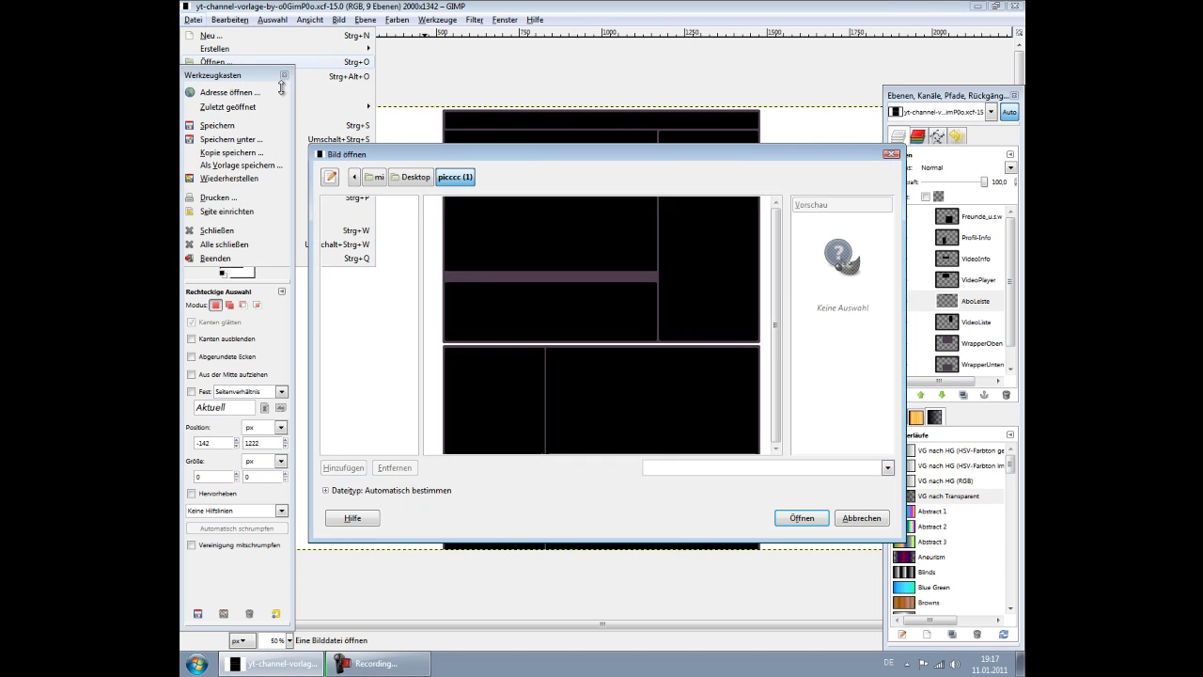
left_click(495, 324)
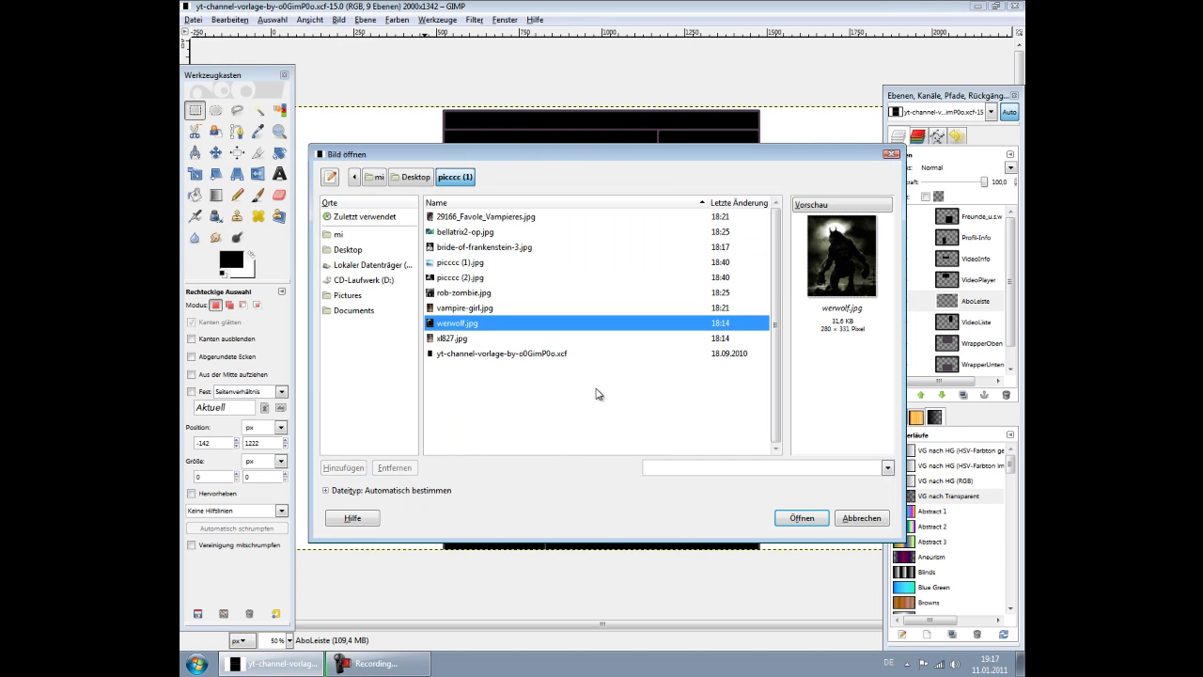
left_click(800, 523)
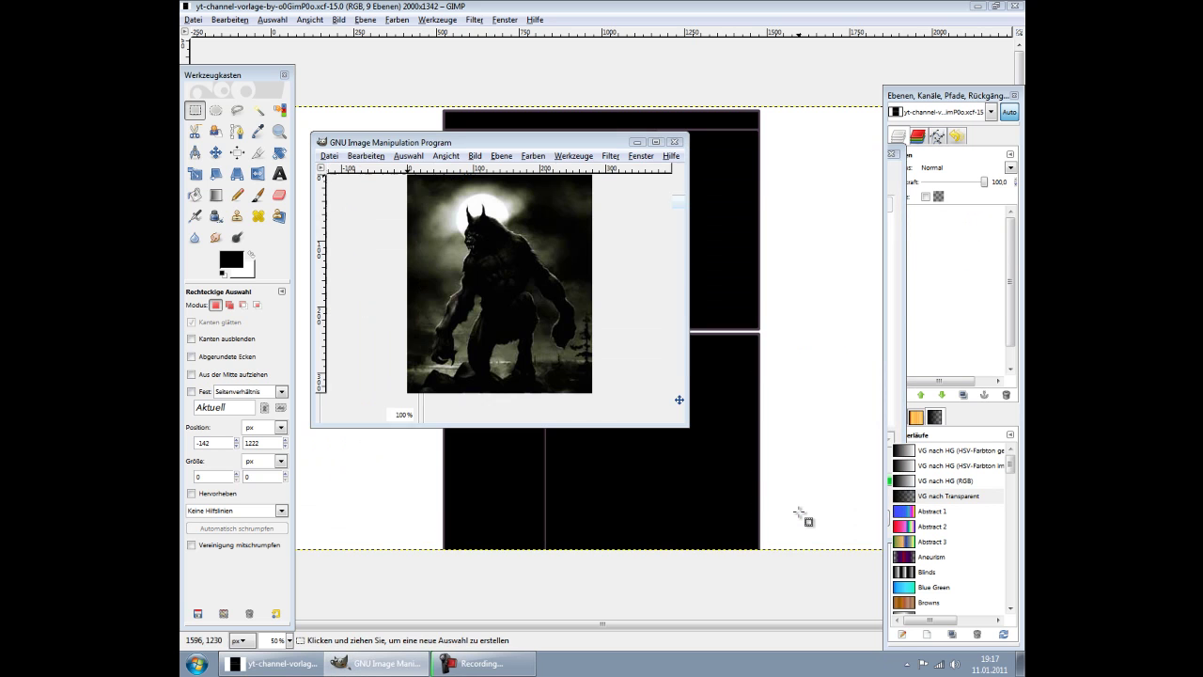
Rectangle-select the whole werwolf image, copy it, and minimize its window
mouse_move(632, 142)
left_mouse_down()
mouse_move(783, 177)
mouse_move(873, 109)
left_mouse_up()
left_click_drag(758, 120, 712, 150)
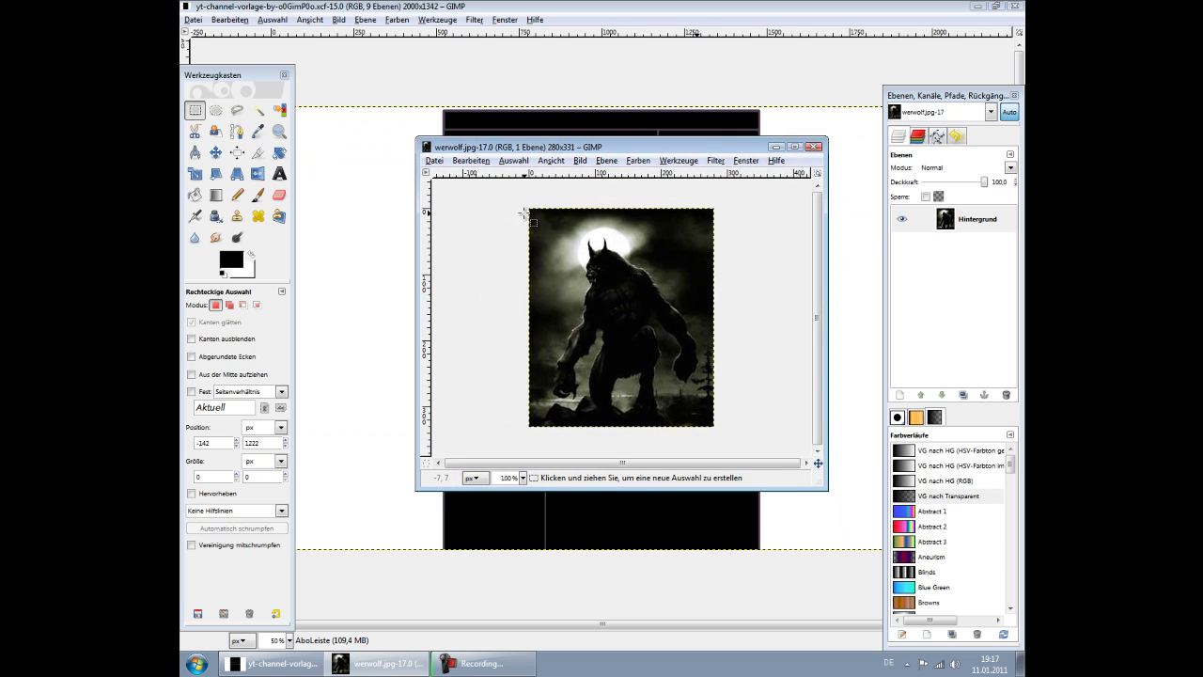
left_click(187, 111)
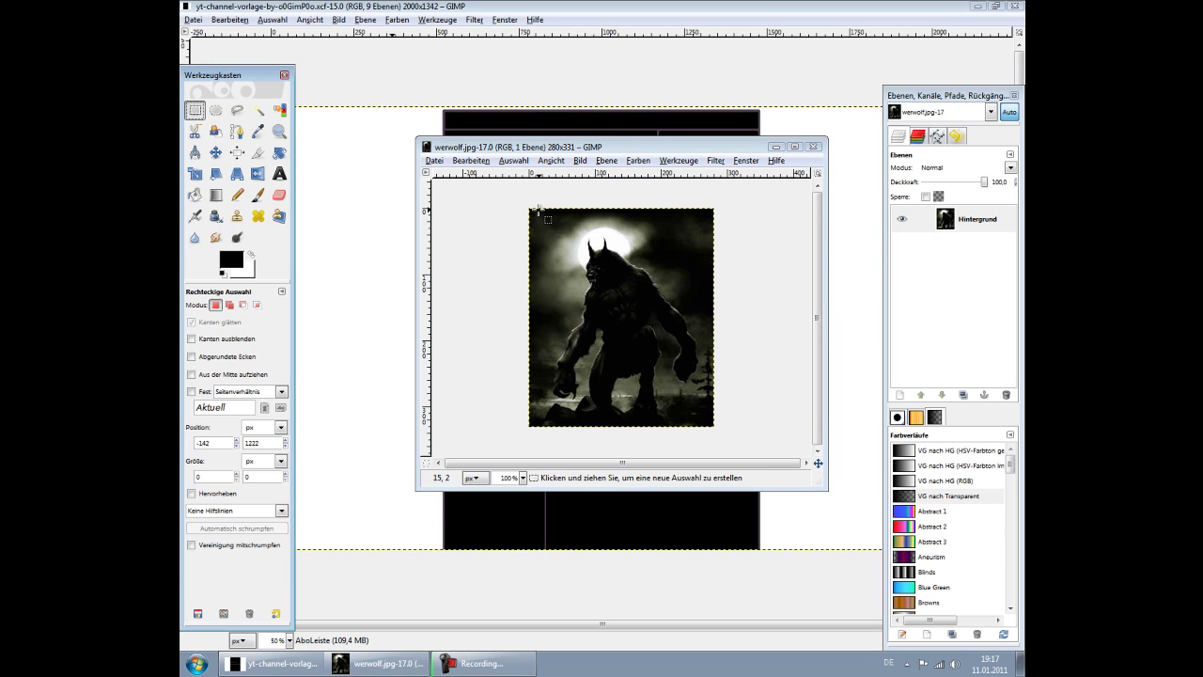
left_click_drag(529, 208, 712, 424)
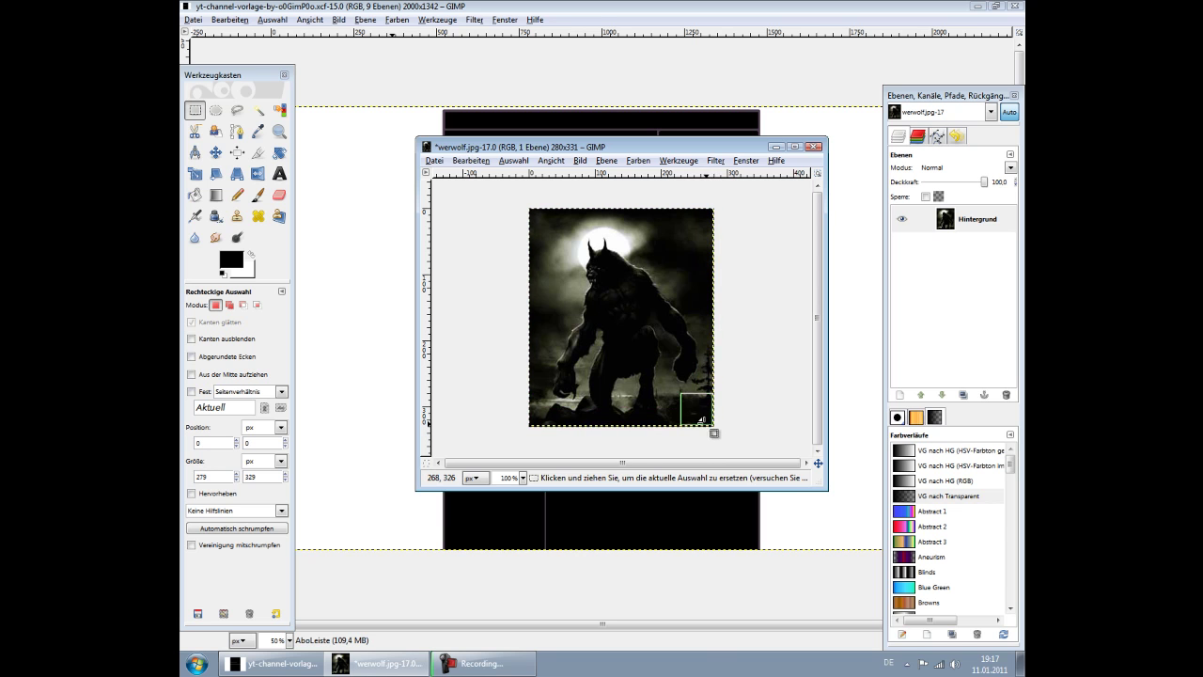
right_click(612, 329)
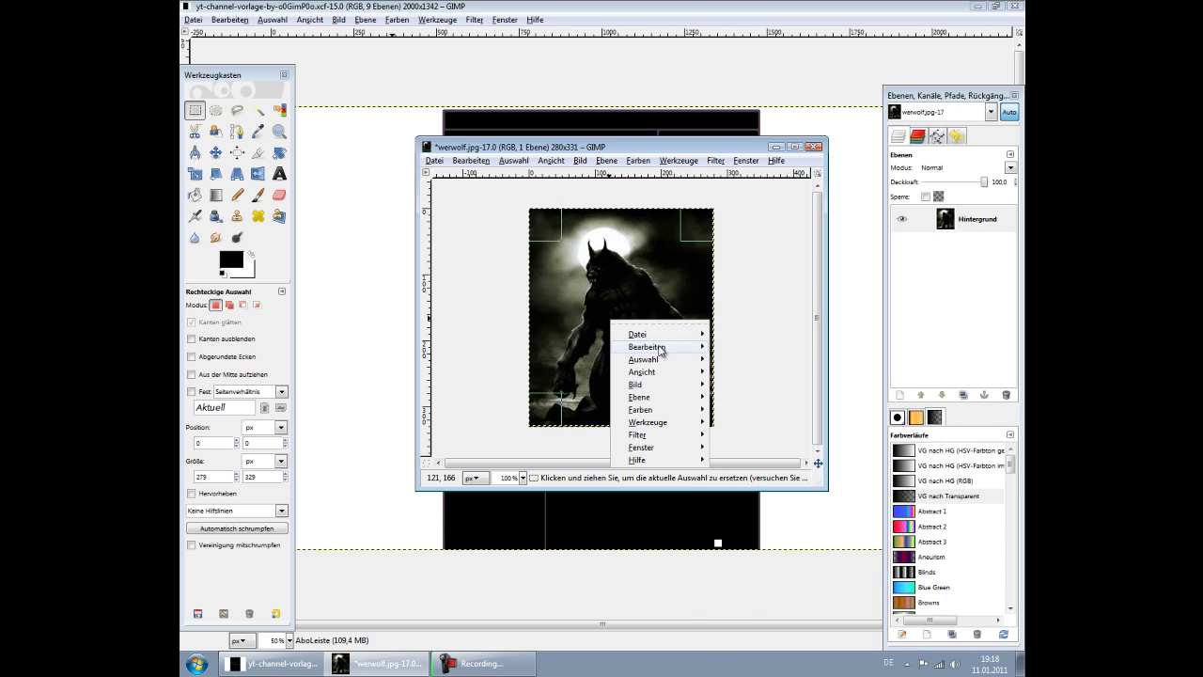
mouse_move(647, 347)
left_click(744, 431)
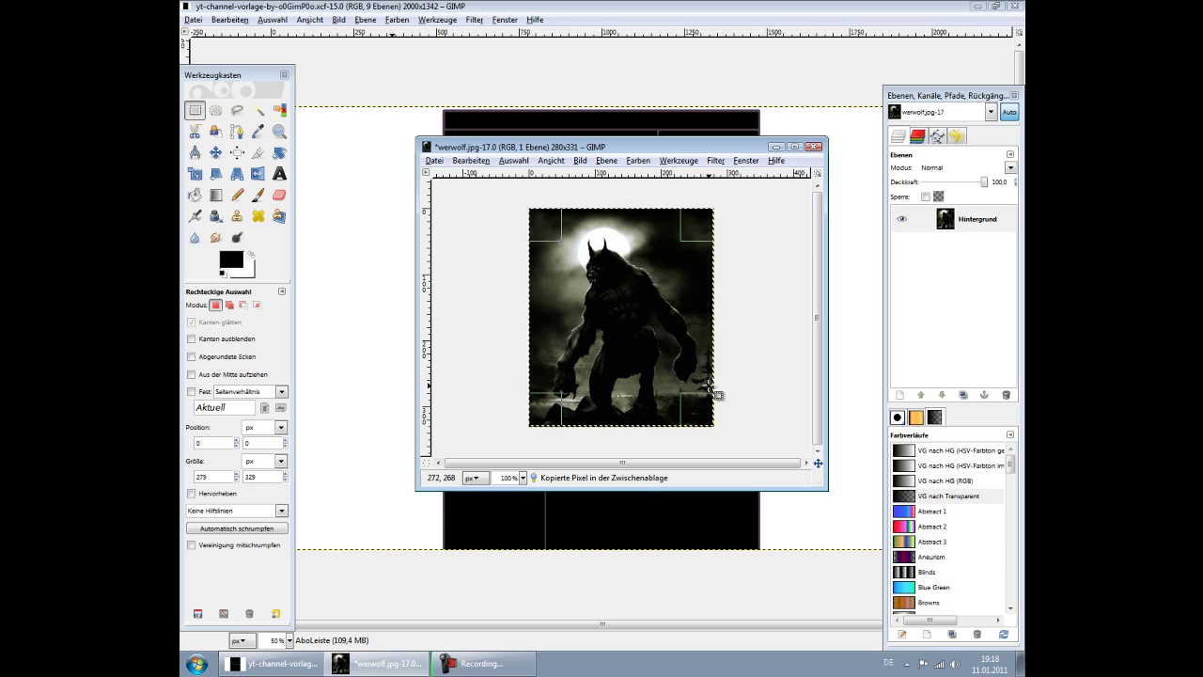
left_click(778, 147)
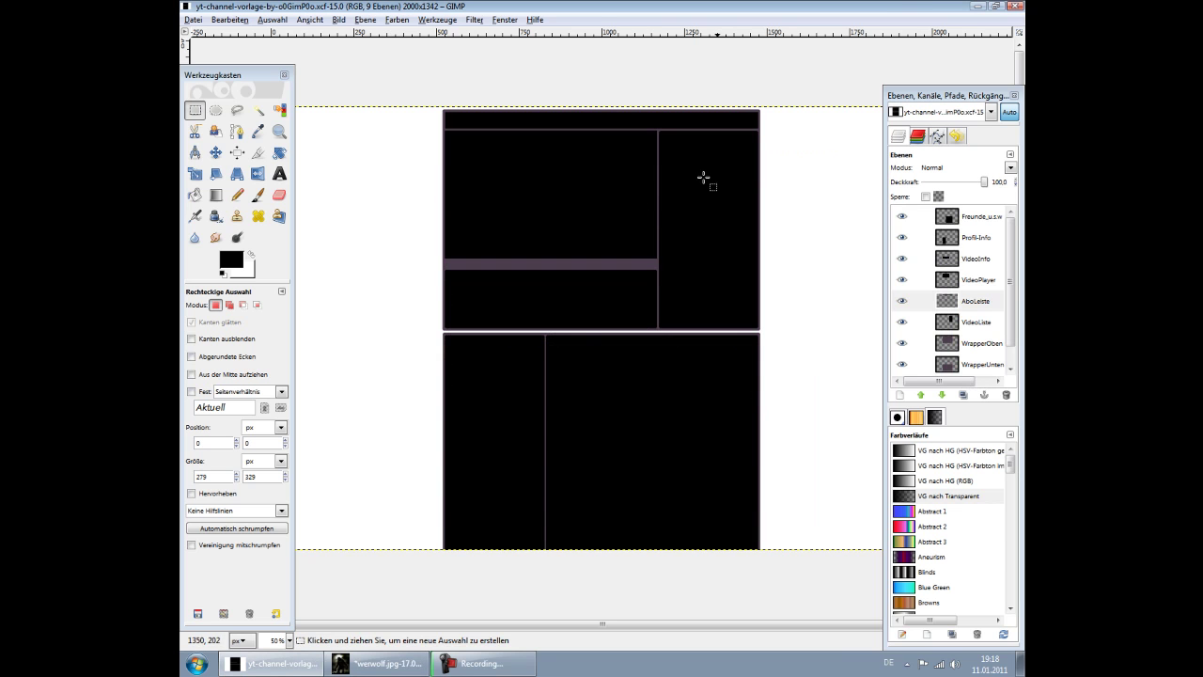
Paste the werewolf into the youtube.de/o0GimP0o layer, move it left of the layout's top, and anchor it
left_click(1013, 320)
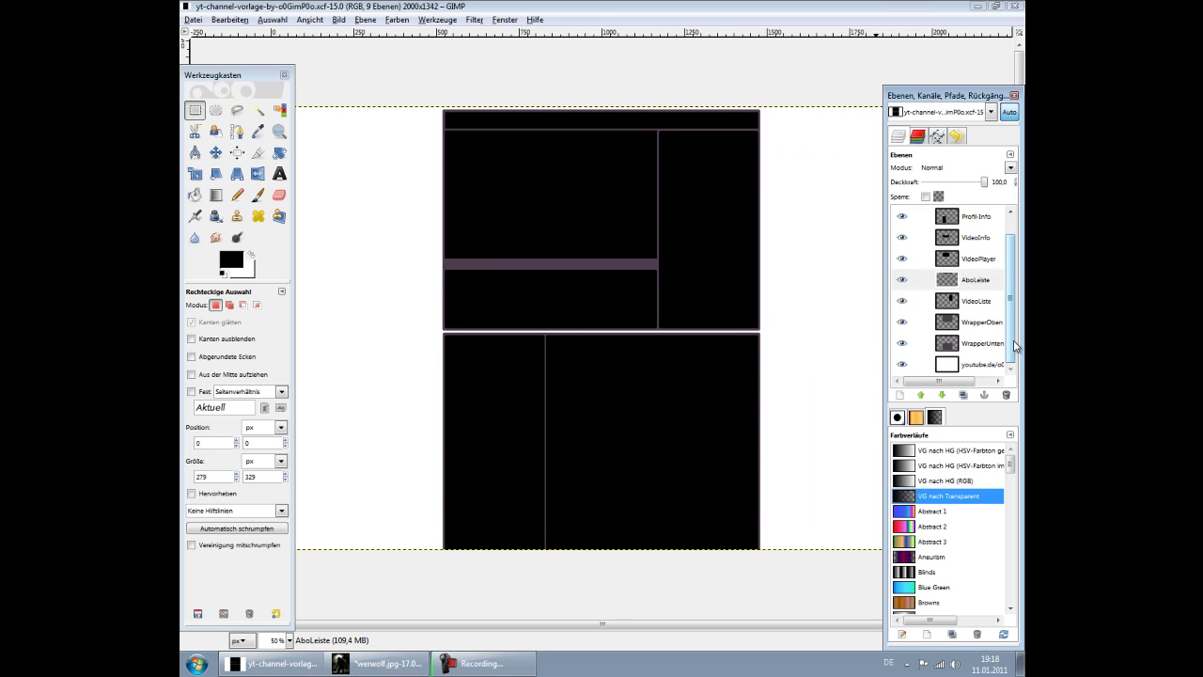
left_click(978, 366)
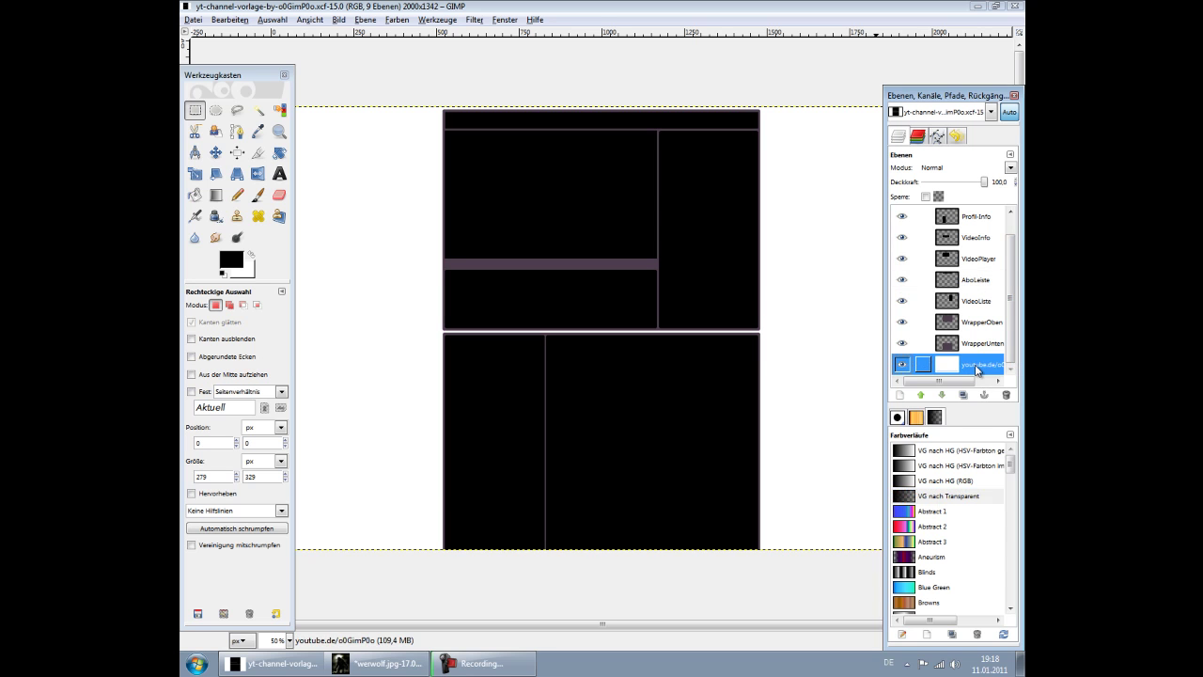
right_click(386, 356)
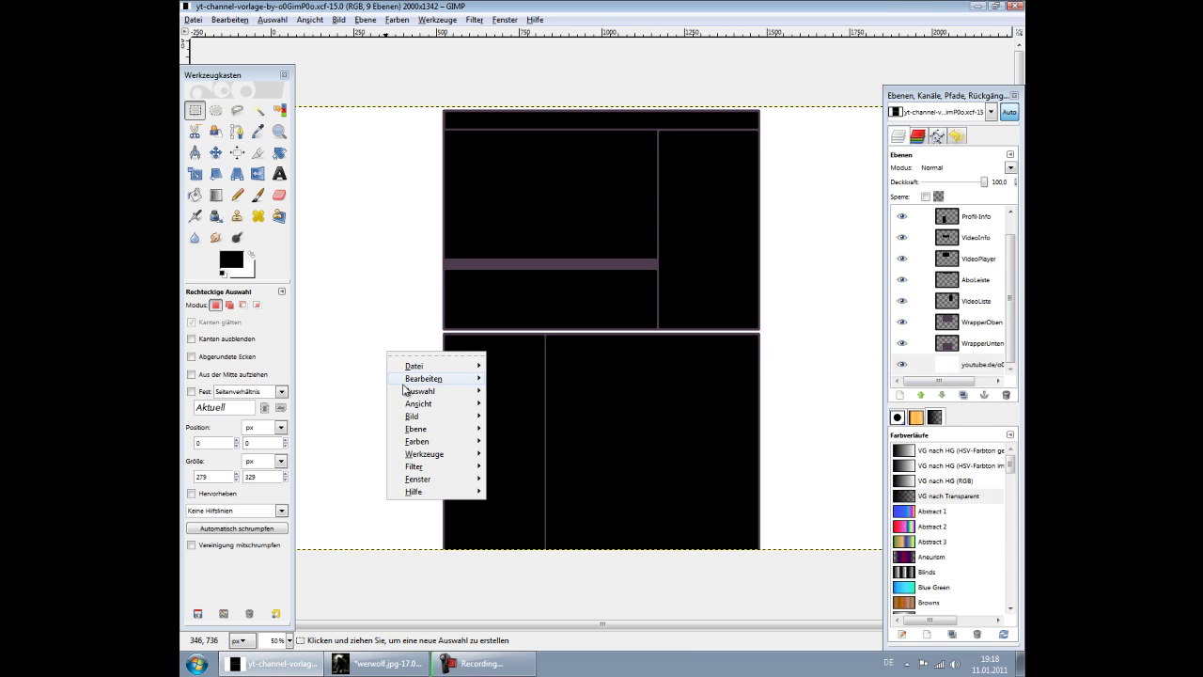
mouse_move(424, 378)
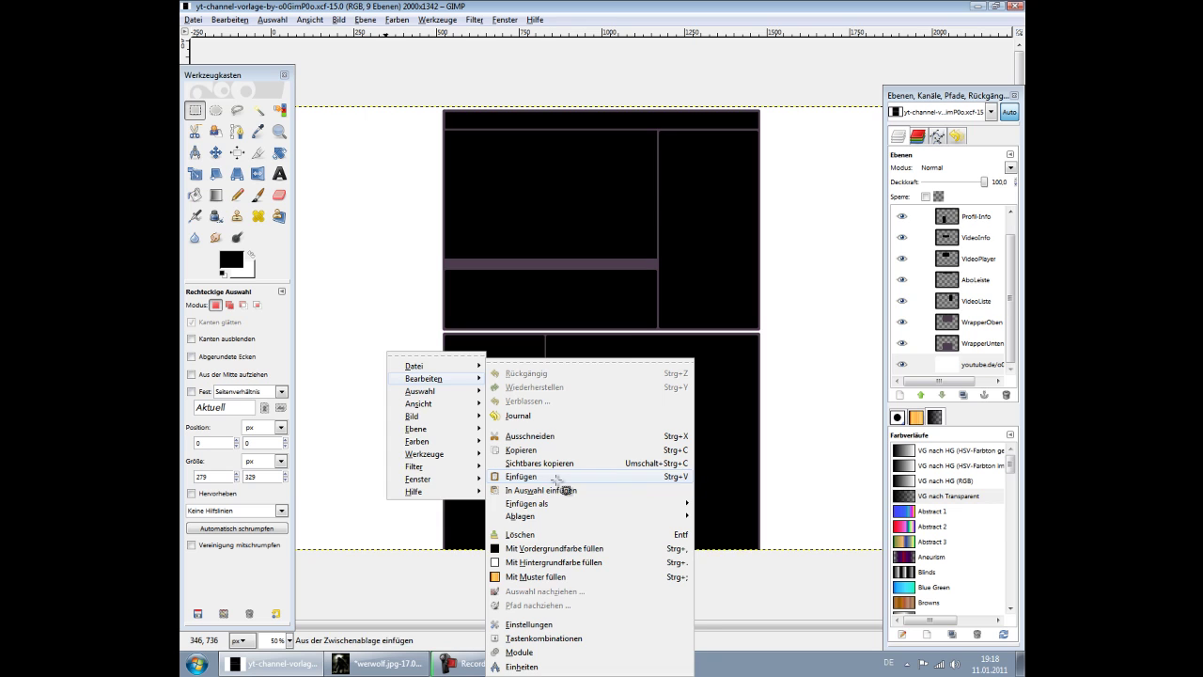
left_click(558, 477)
mouse_move(596, 336)
left_mouse_down()
mouse_move(552, 321)
mouse_move(377, 165)
mouse_move(385, 173)
left_mouse_up()
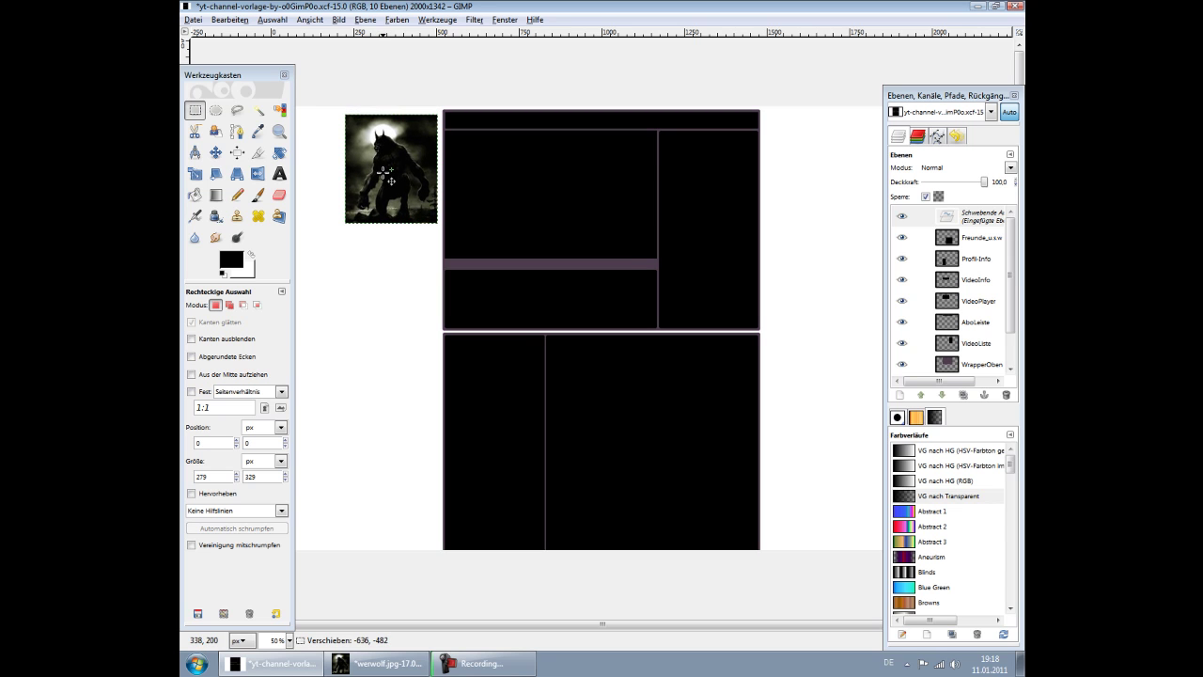
left_click(395, 273)
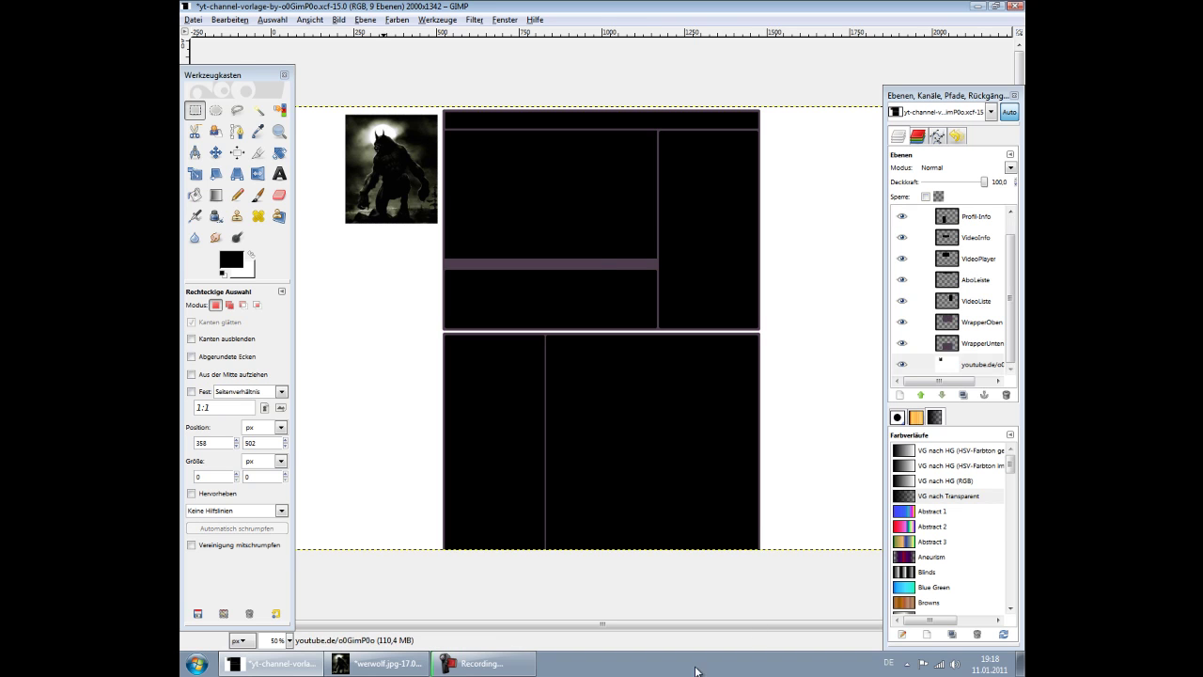
Make youtube.de/o0GimP0o active and preview the horror pictures in the picccc (1) folder
left_click(969, 364)
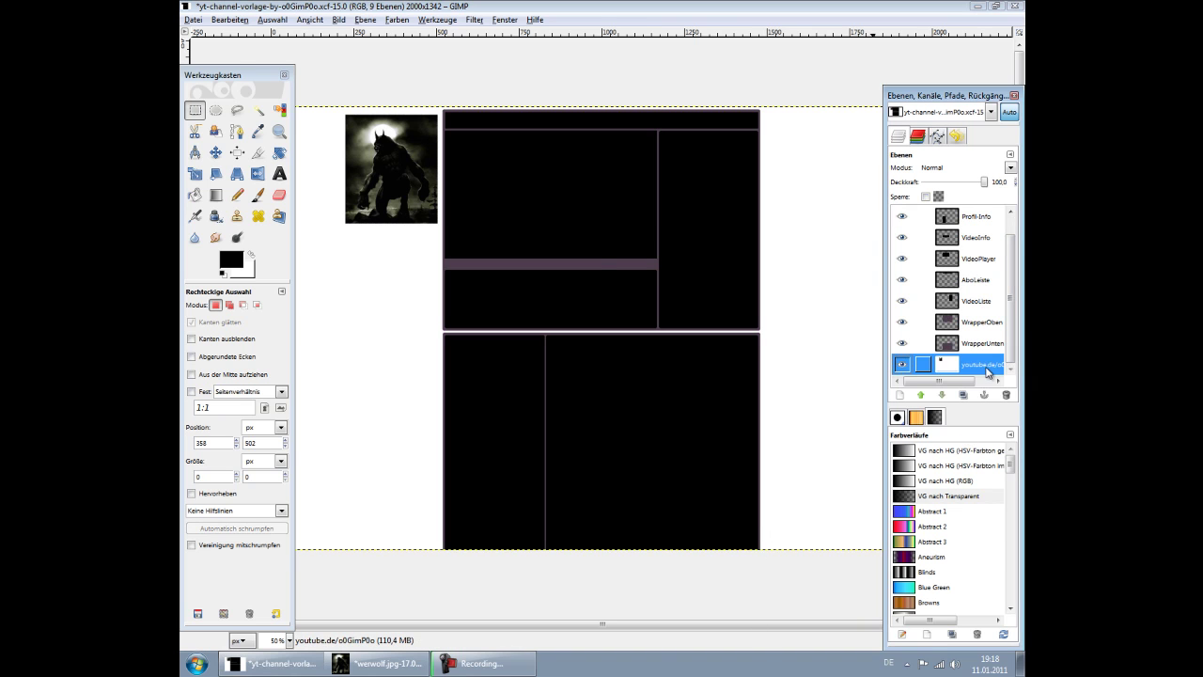
left_click(193, 20)
left_click(216, 63)
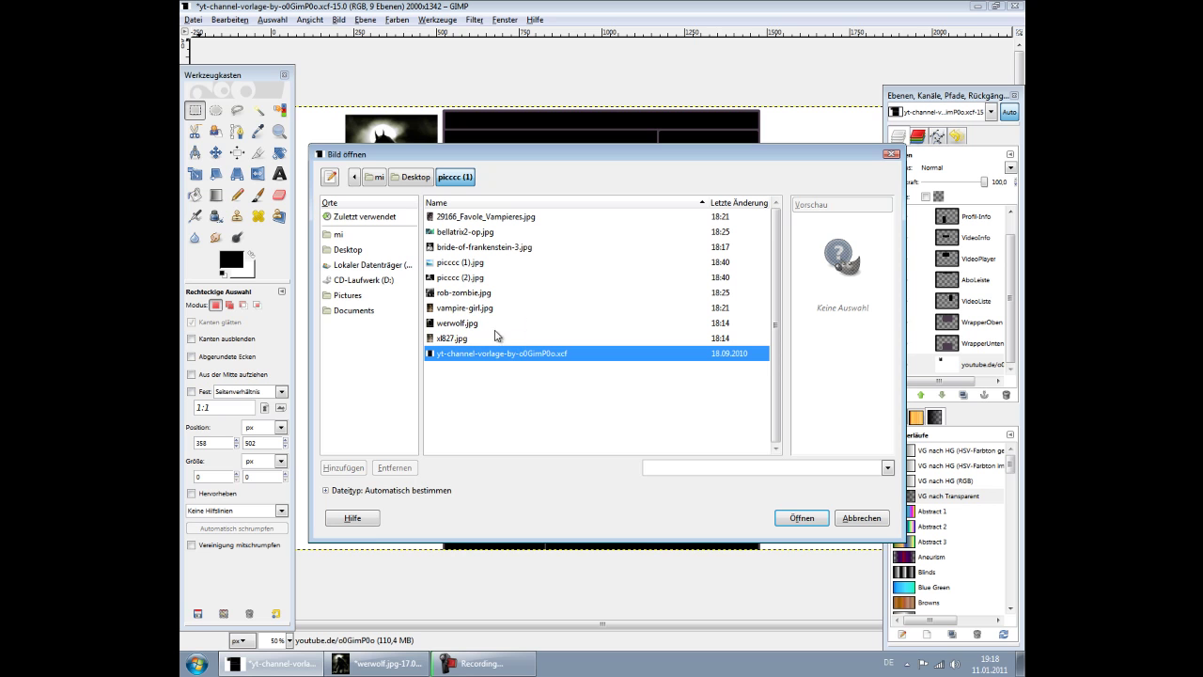
left_click(481, 339)
left_click(486, 324)
left_click(488, 312)
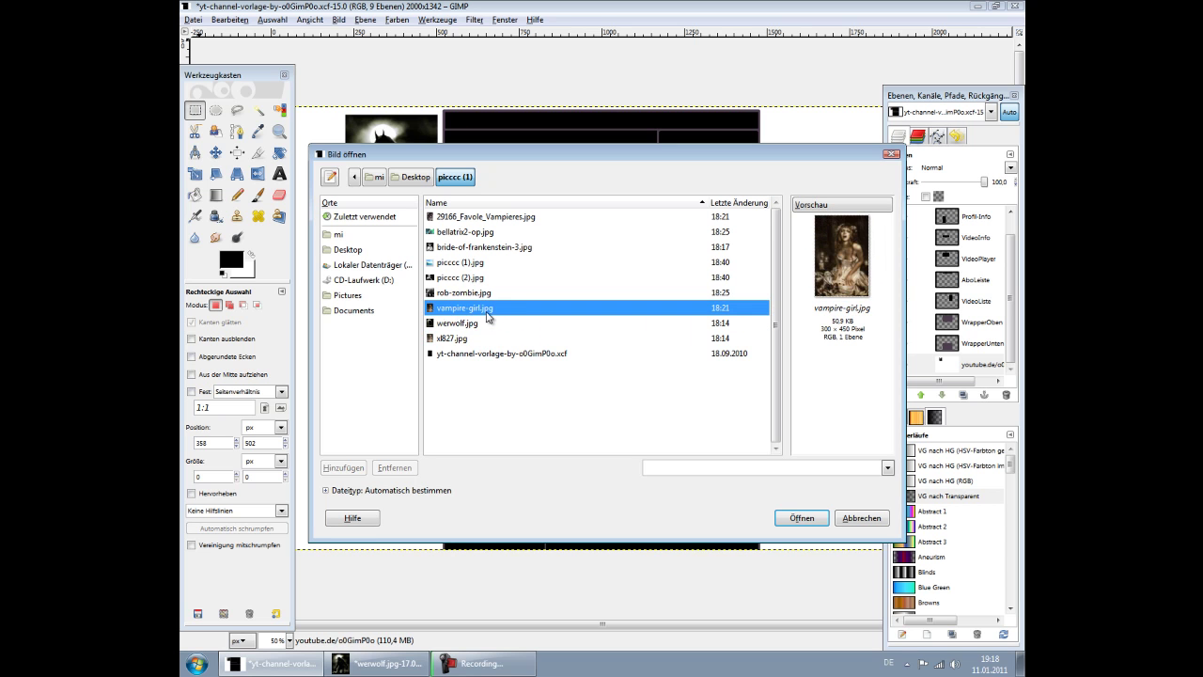
left_click(497, 295)
left_click(500, 277)
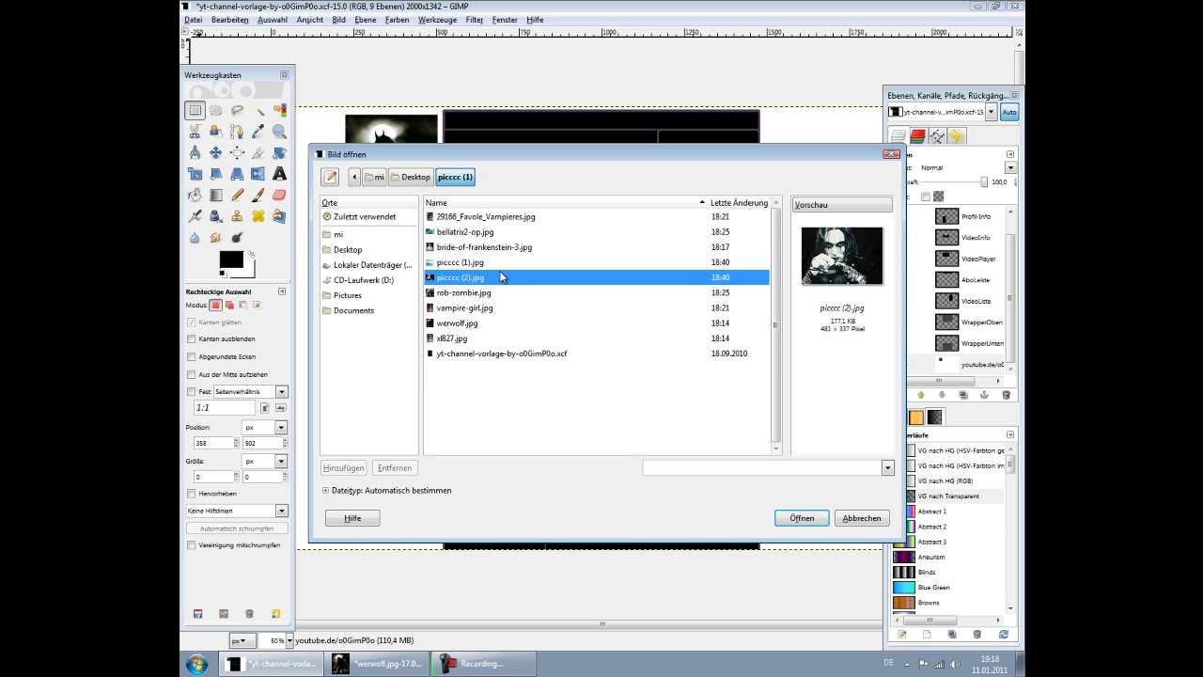
left_click(503, 264)
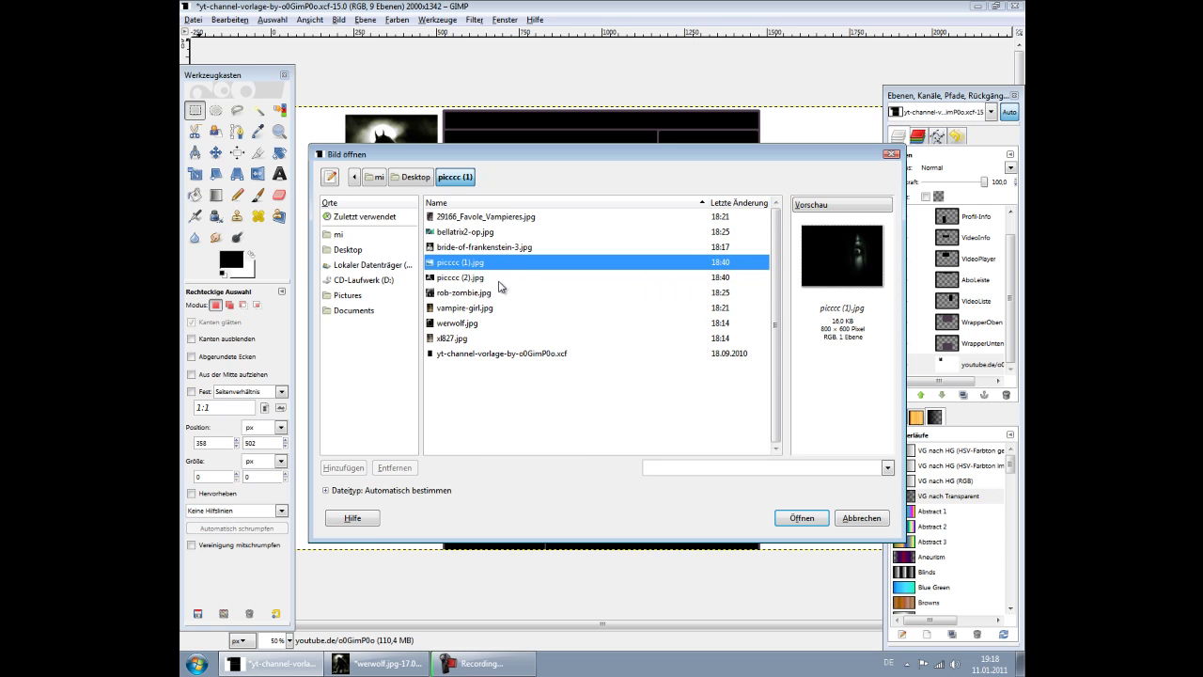
Compare a few more previews and open picccc (2).jpg (481×337 pixels)
left_click(499, 280)
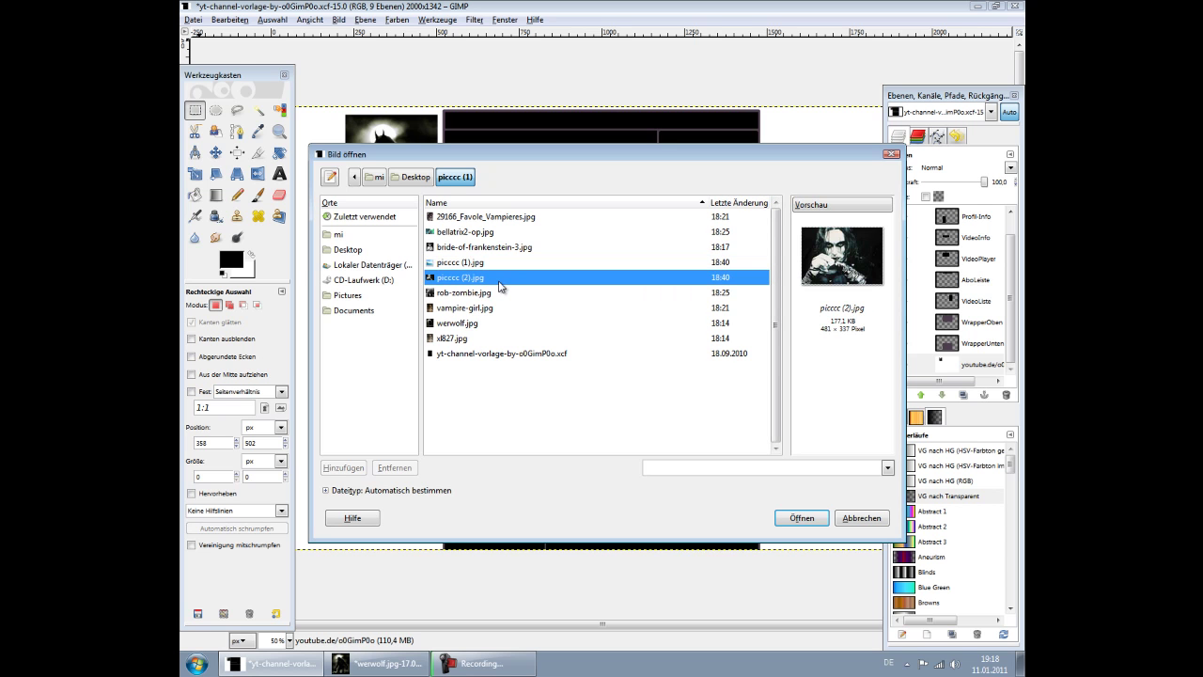
left_click(489, 220)
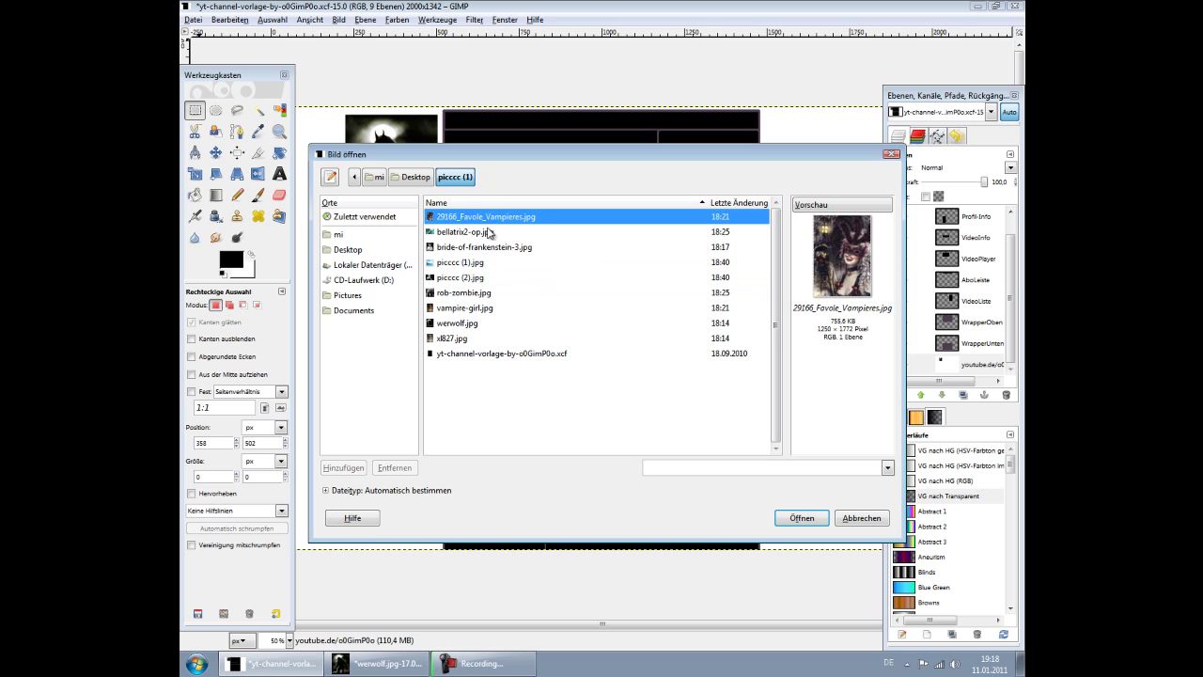
left_click(488, 235)
left_click(489, 263)
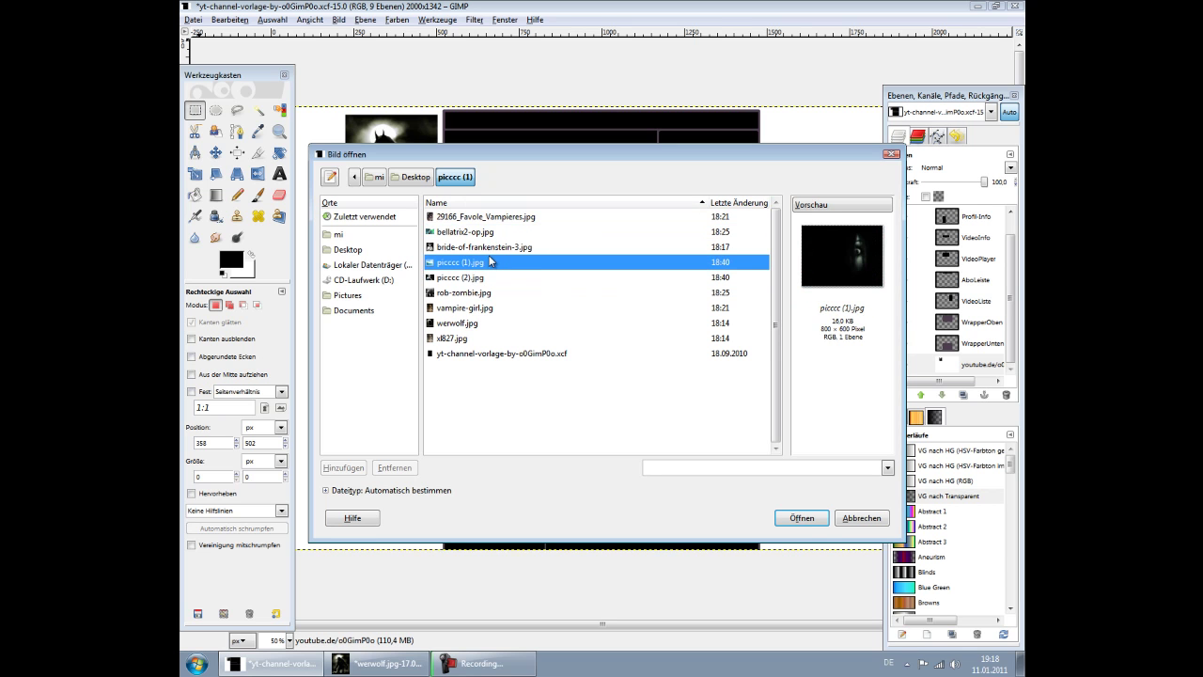
left_click(491, 277)
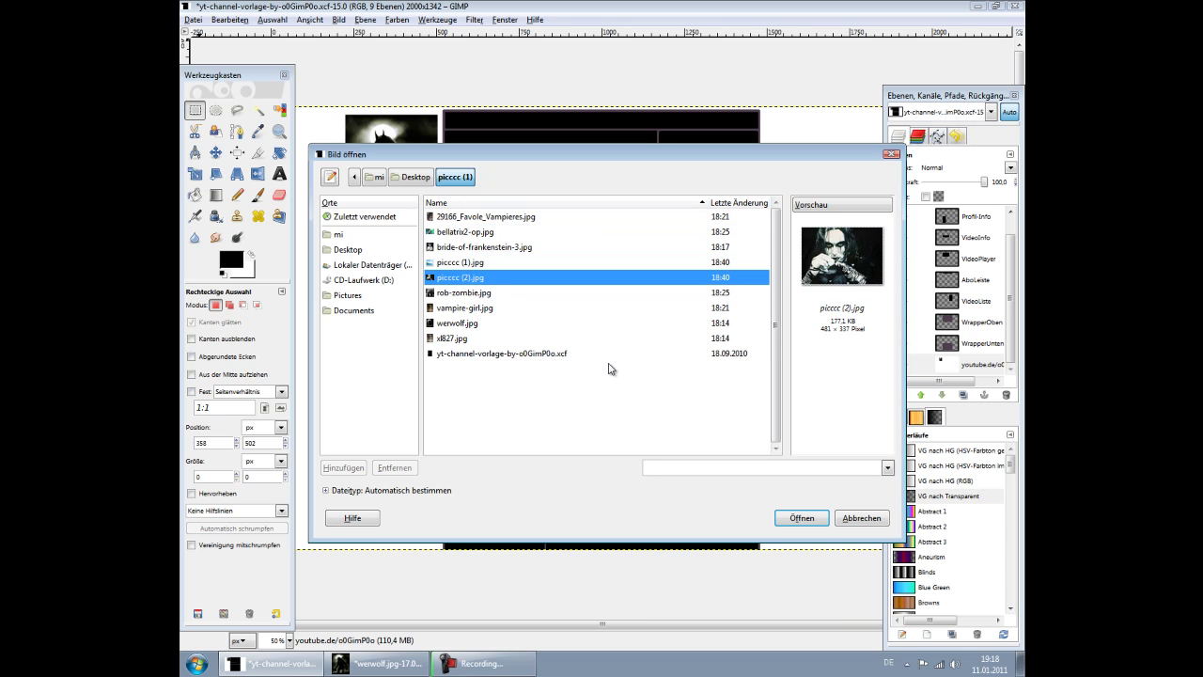
left_click(818, 527)
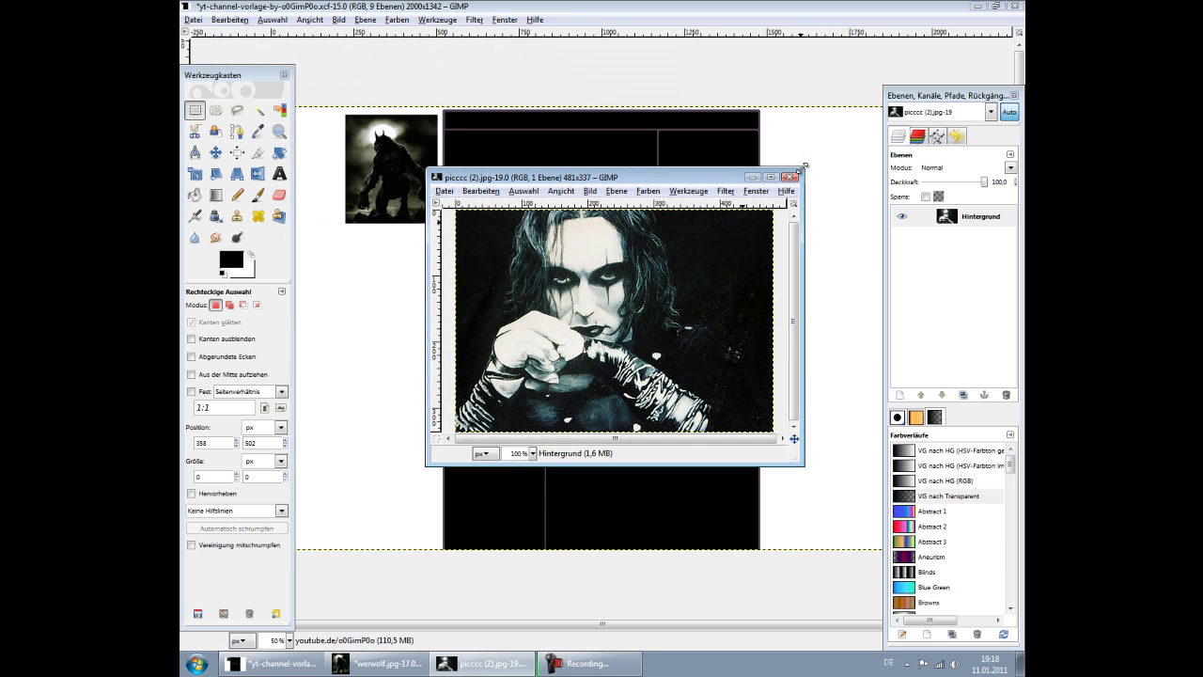
Enlarge the portrait window, select the entire picccc (2) image and copy it
left_click_drag(802, 168, 868, 88)
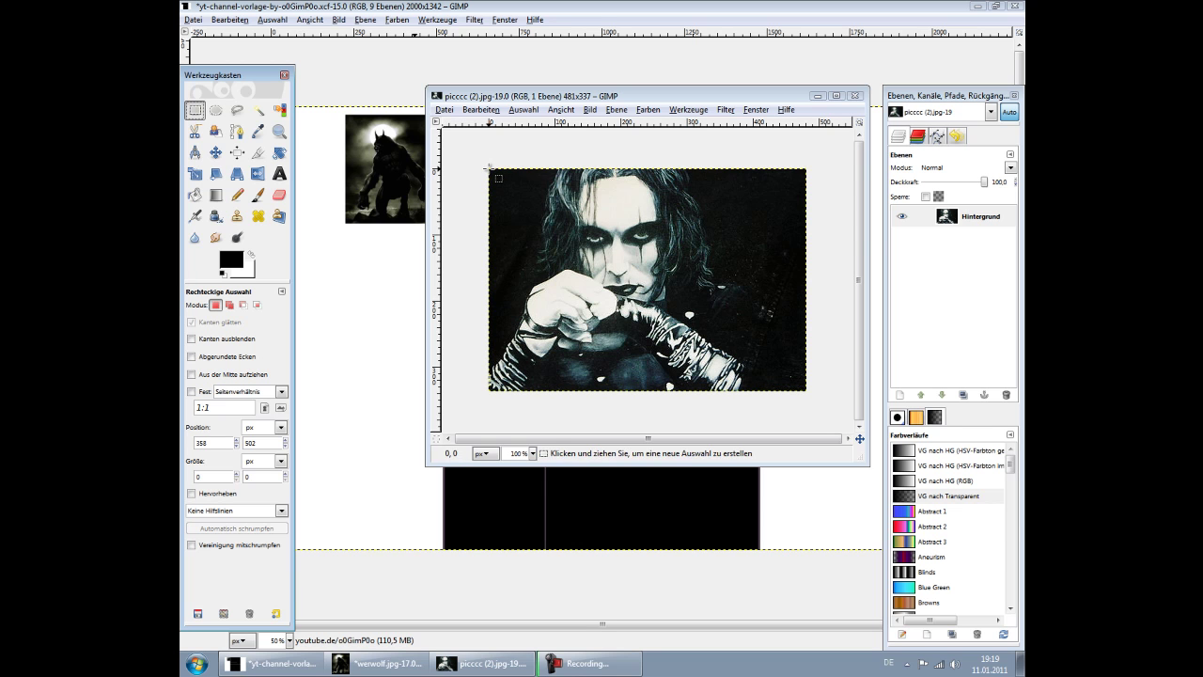
left_click_drag(489, 169, 804, 391)
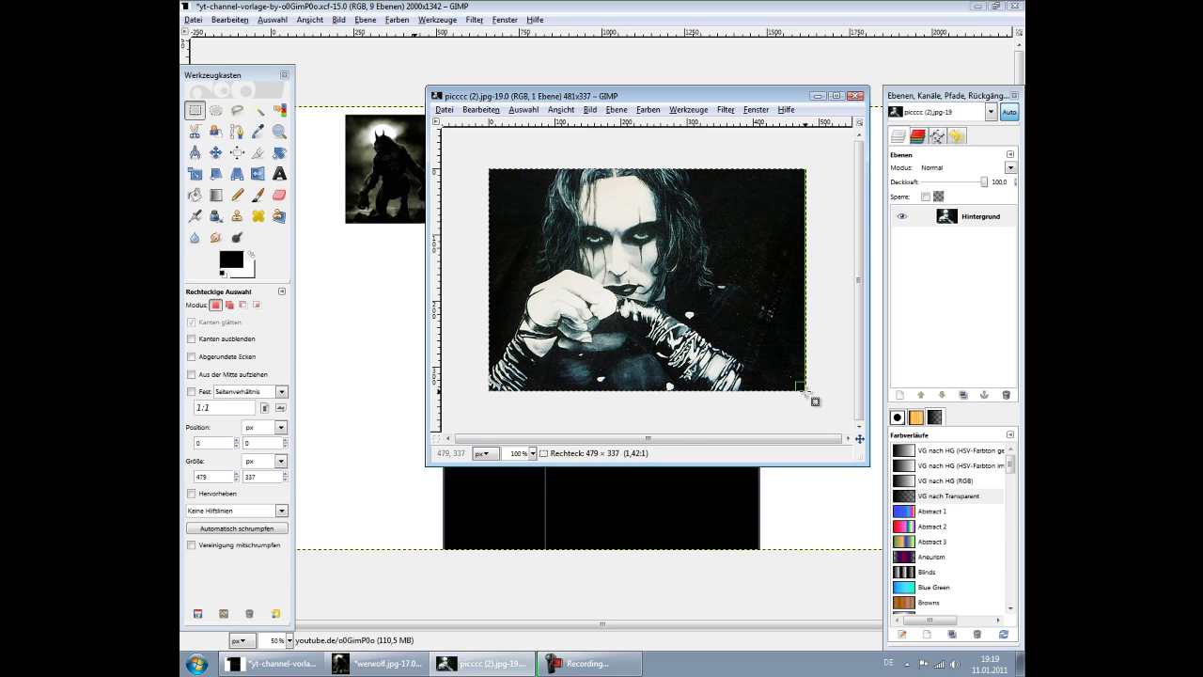
right_click(748, 374)
left_click(714, 315)
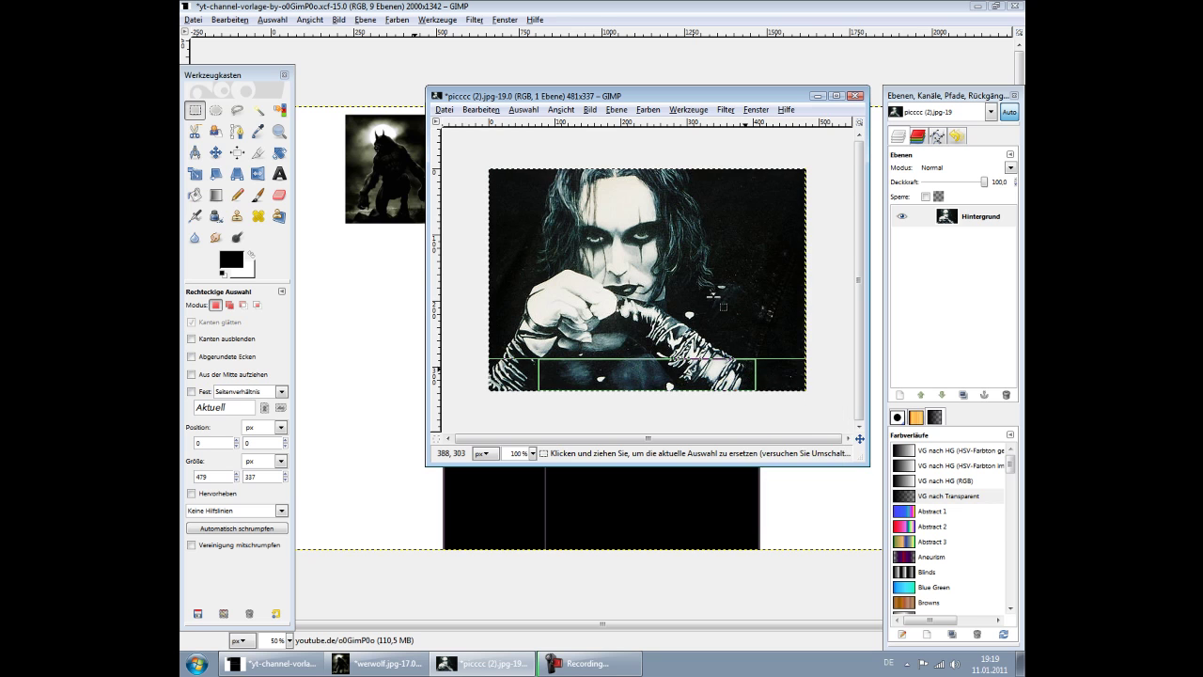
right_click(710, 301)
mouse_move(747, 323)
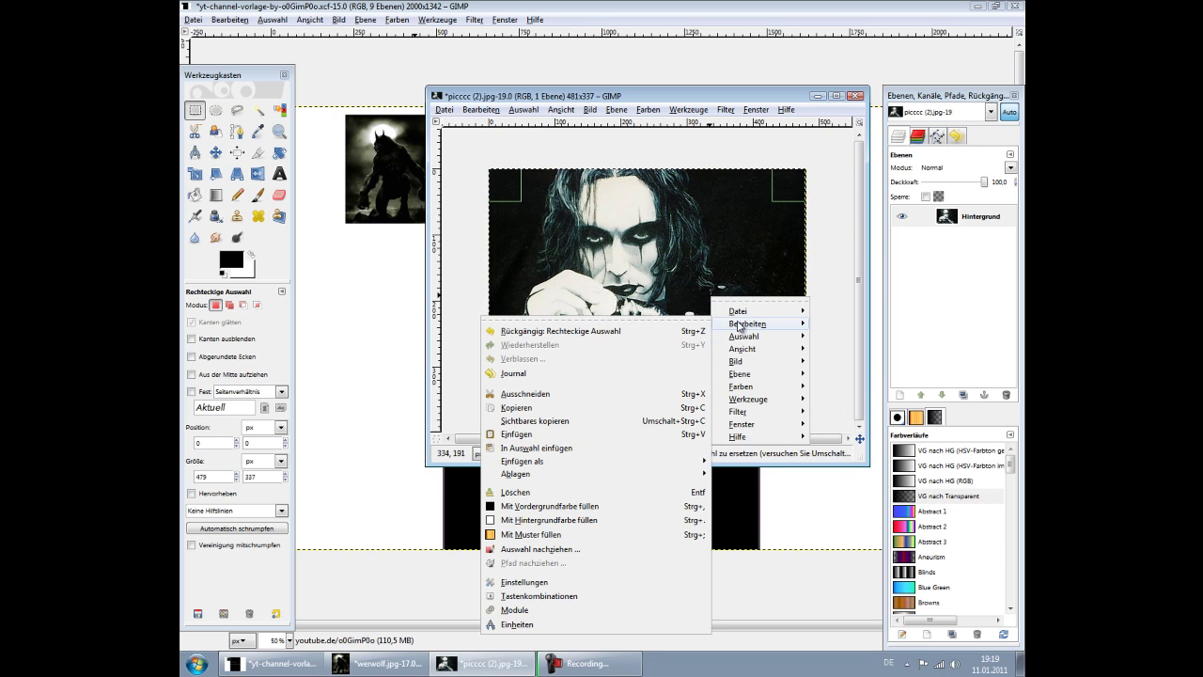
left_click(577, 411)
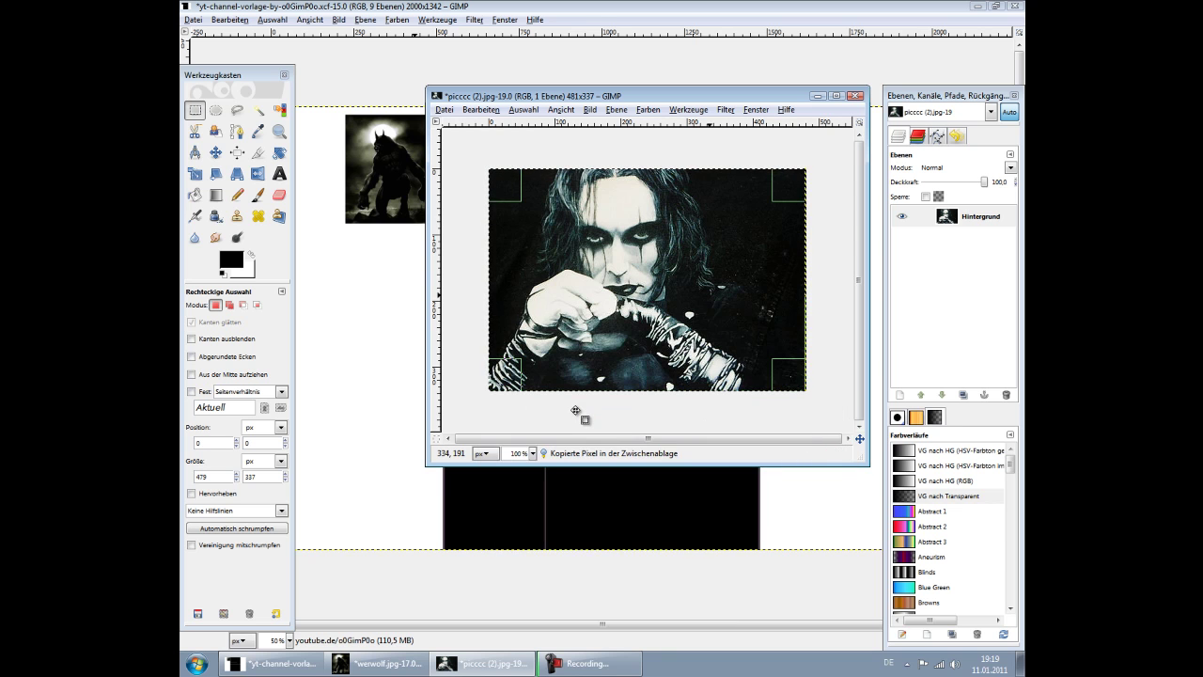
Switch back to the channel layout image and scroll down the layer list
left_click(818, 97)
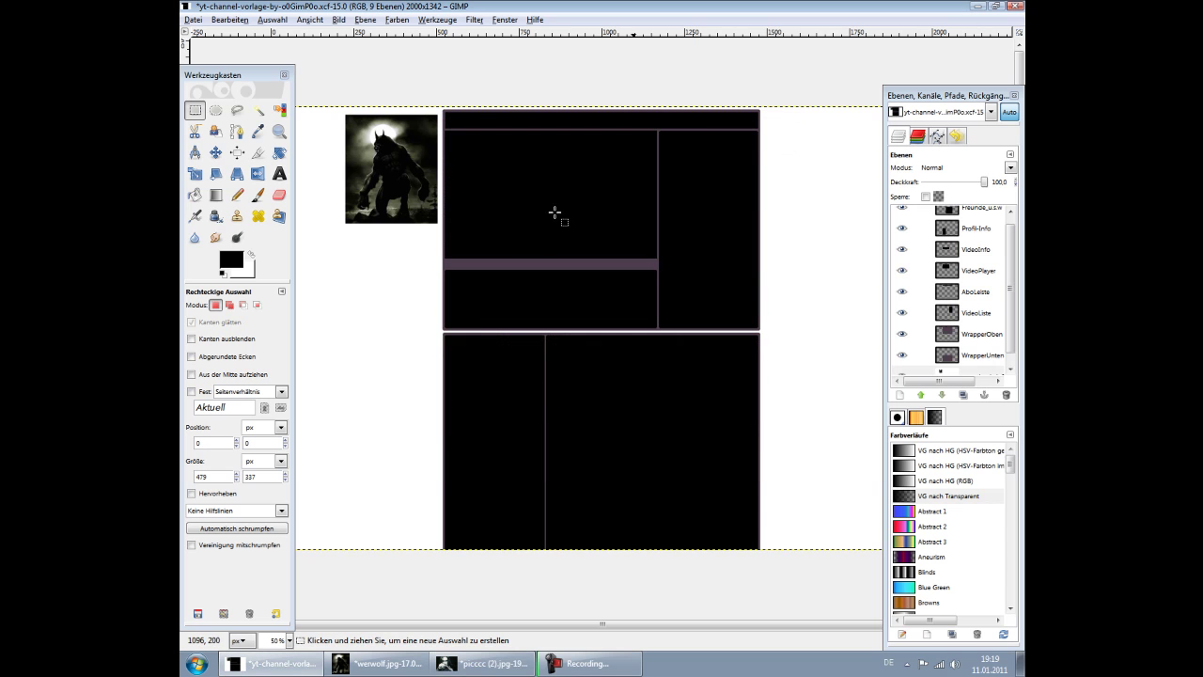
right_click(395, 290)
mouse_move(429, 326)
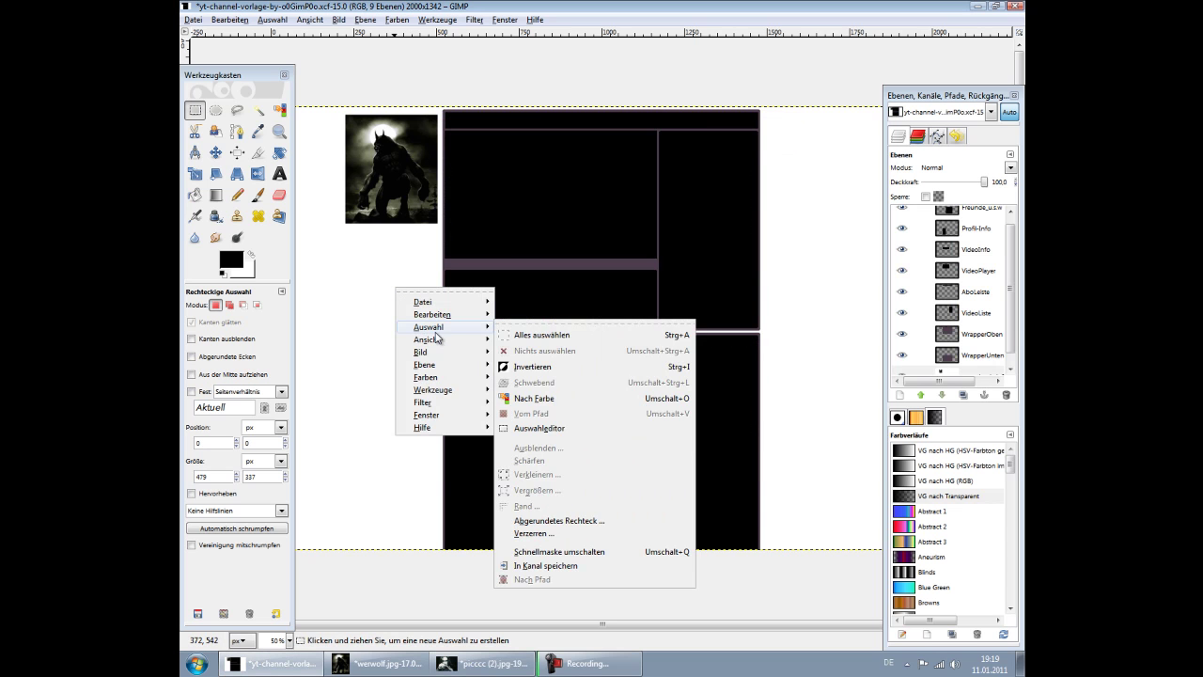
left_click(1015, 331)
scroll(996, 348, "down", 1)
Paste the portrait into the layout and anchor it just below the werewolf at left
left_click(978, 364)
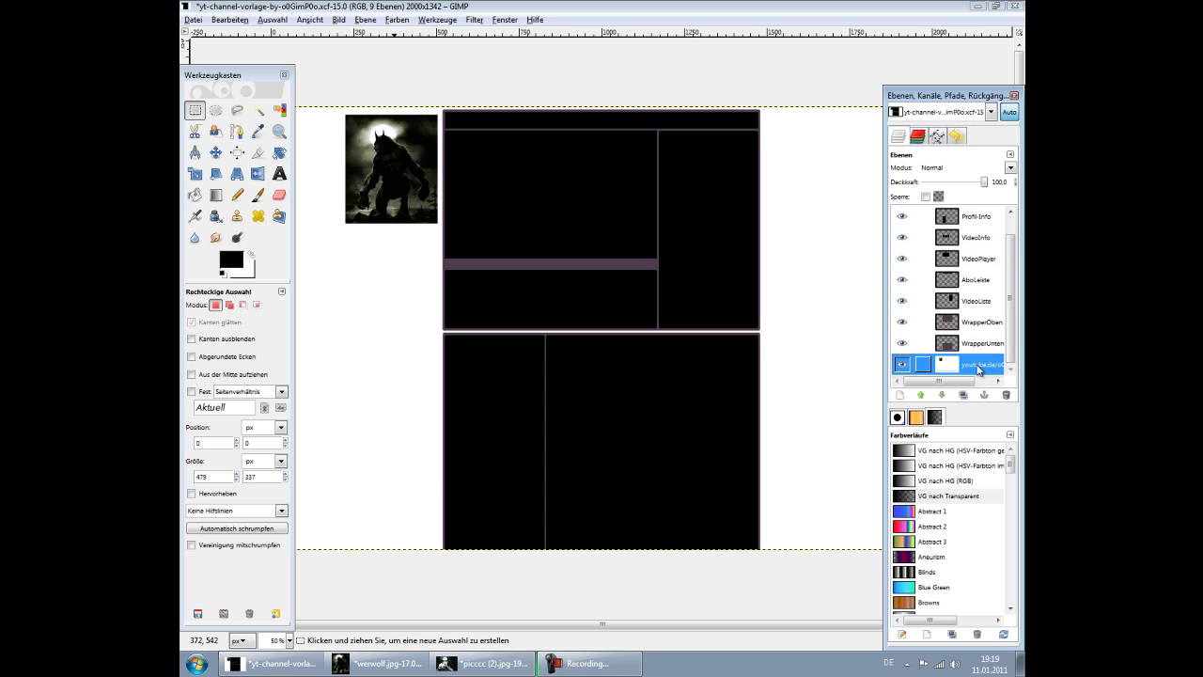
right_click(385, 334)
mouse_move(422, 361)
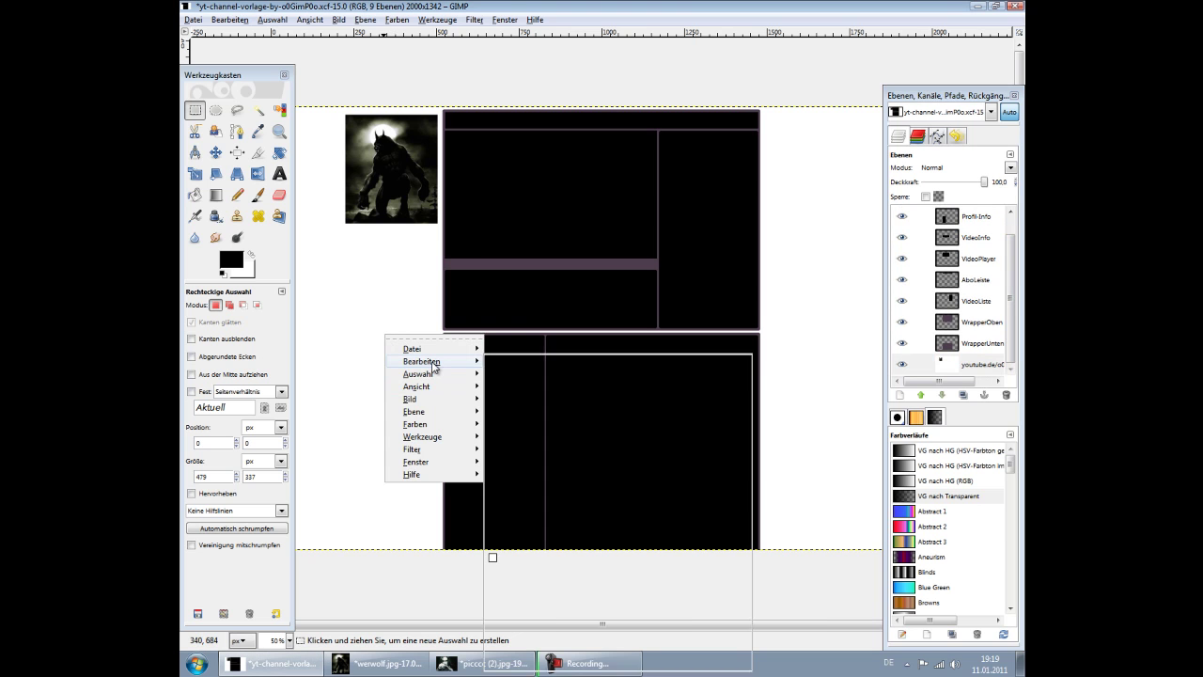
left_click(532, 473)
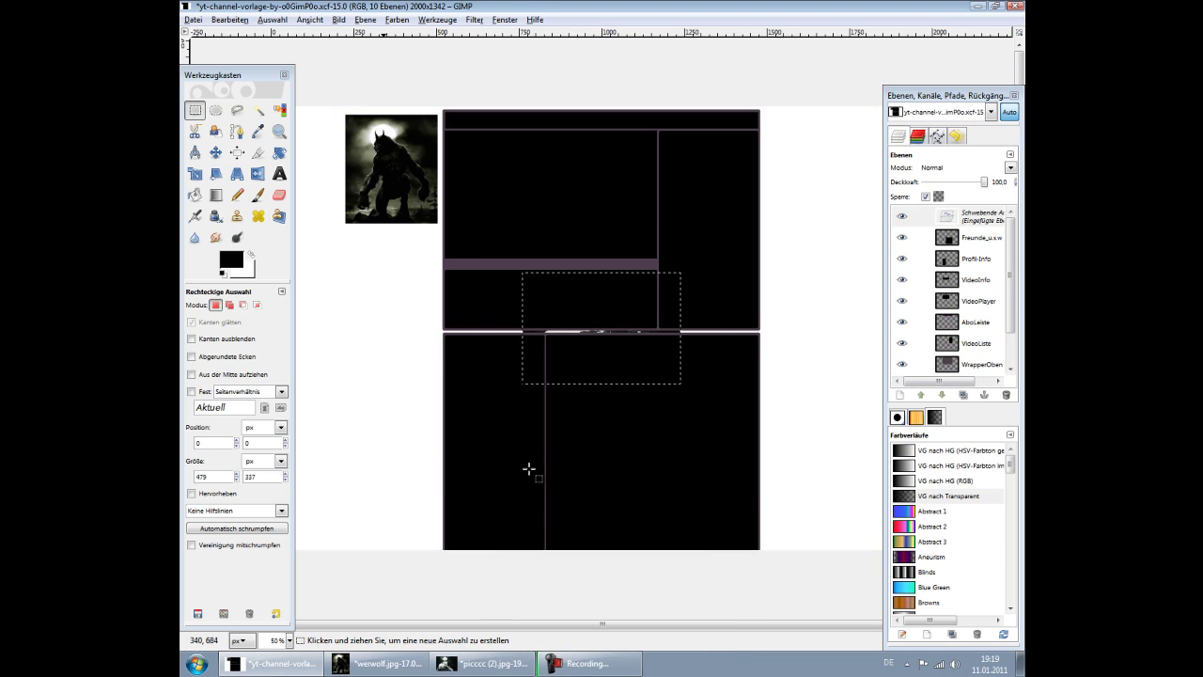
mouse_move(586, 336)
left_mouse_down()
mouse_move(372, 295)
mouse_move(379, 281)
mouse_move(399, 283)
mouse_move(385, 280)
left_mouse_up()
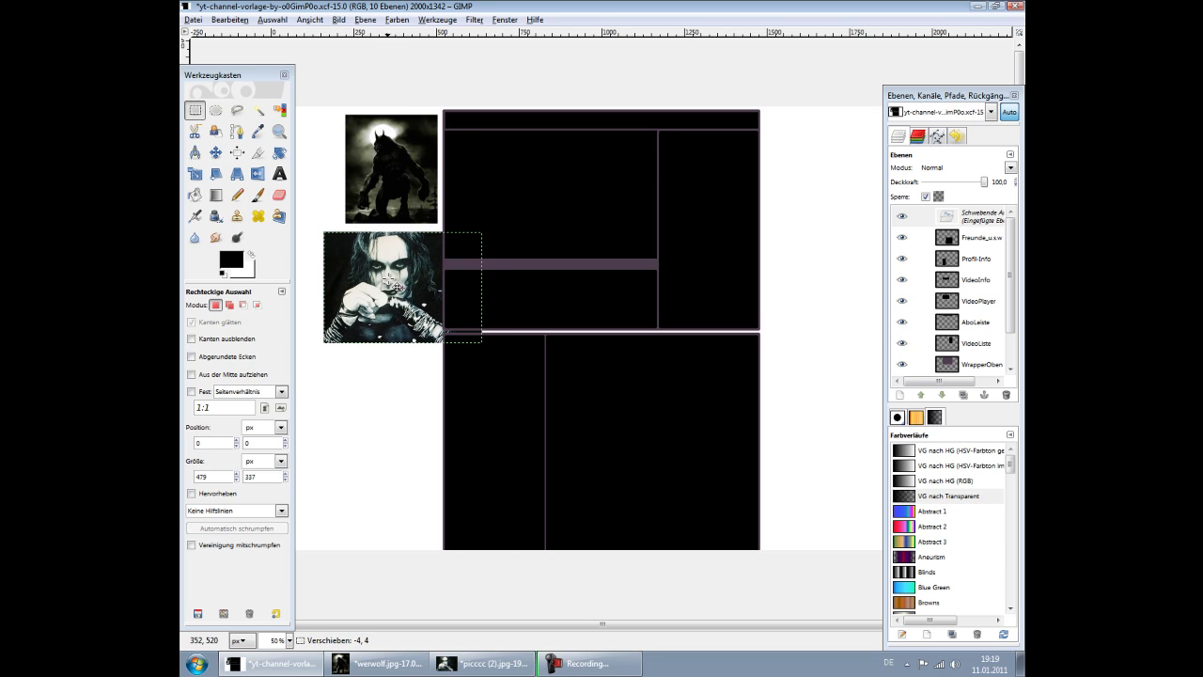
left_click_drag(384, 280, 384, 278)
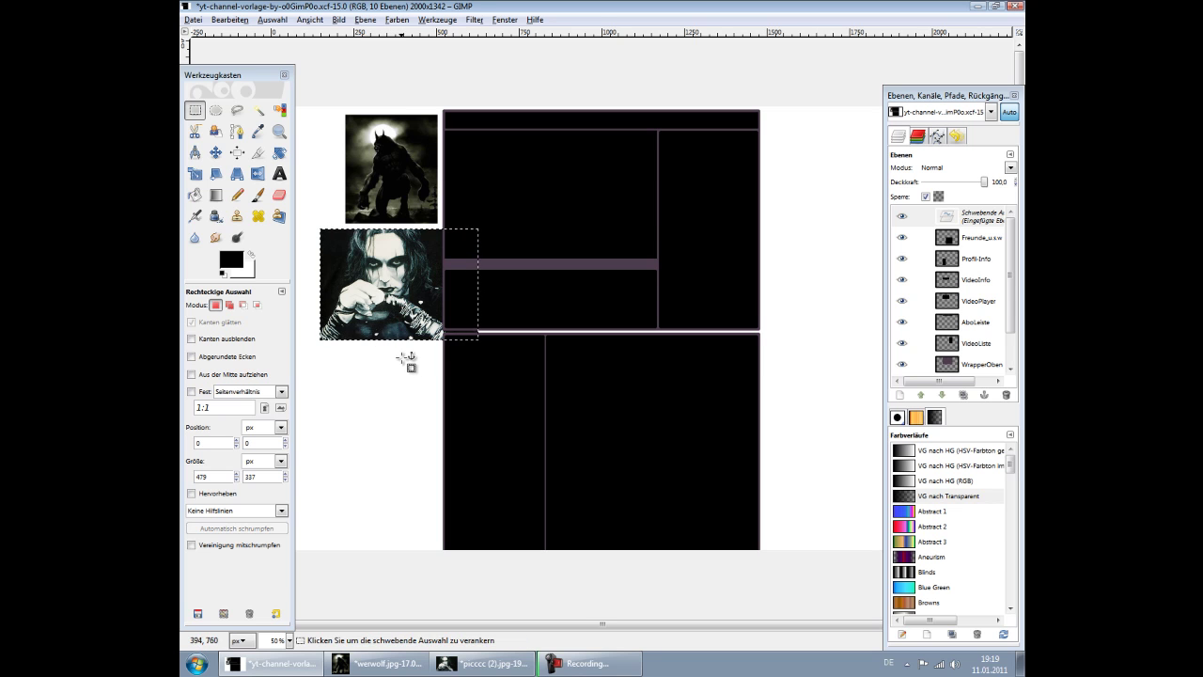
left_click(409, 360)
Cut away the portrait strip overlapping the dark boxes and clear the selection
left_click_drag(507, 213, 447, 350)
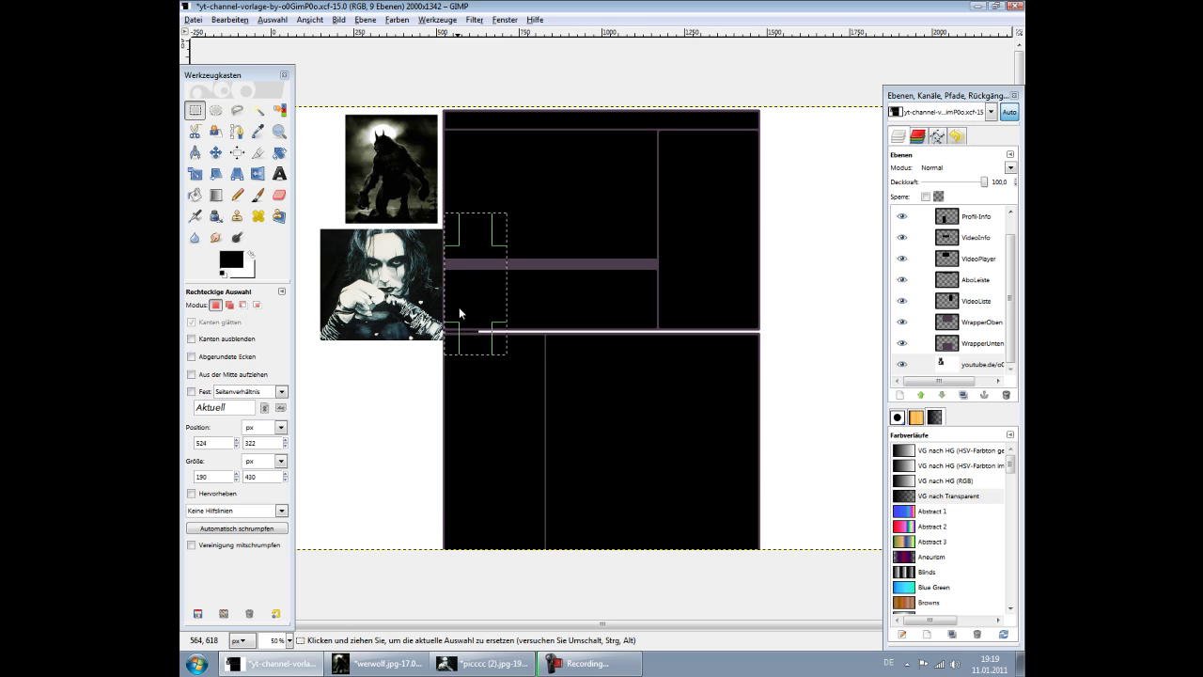
right_click(469, 297)
mouse_move(504, 322)
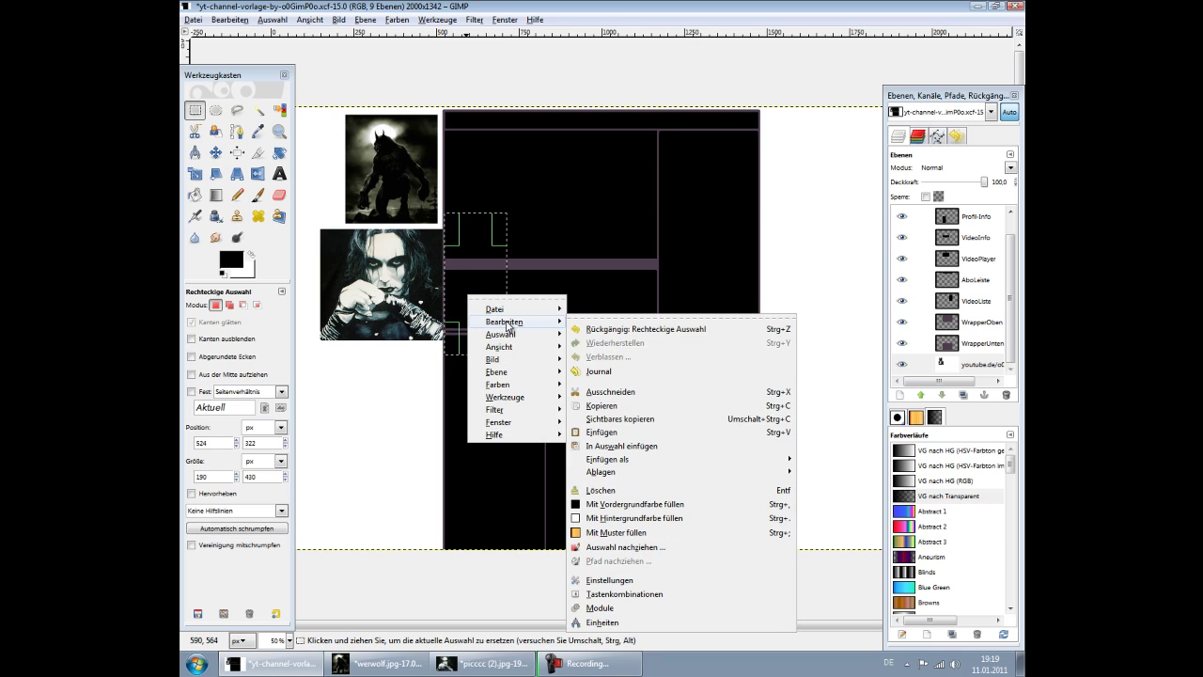
left_click(601, 391)
left_click(431, 385)
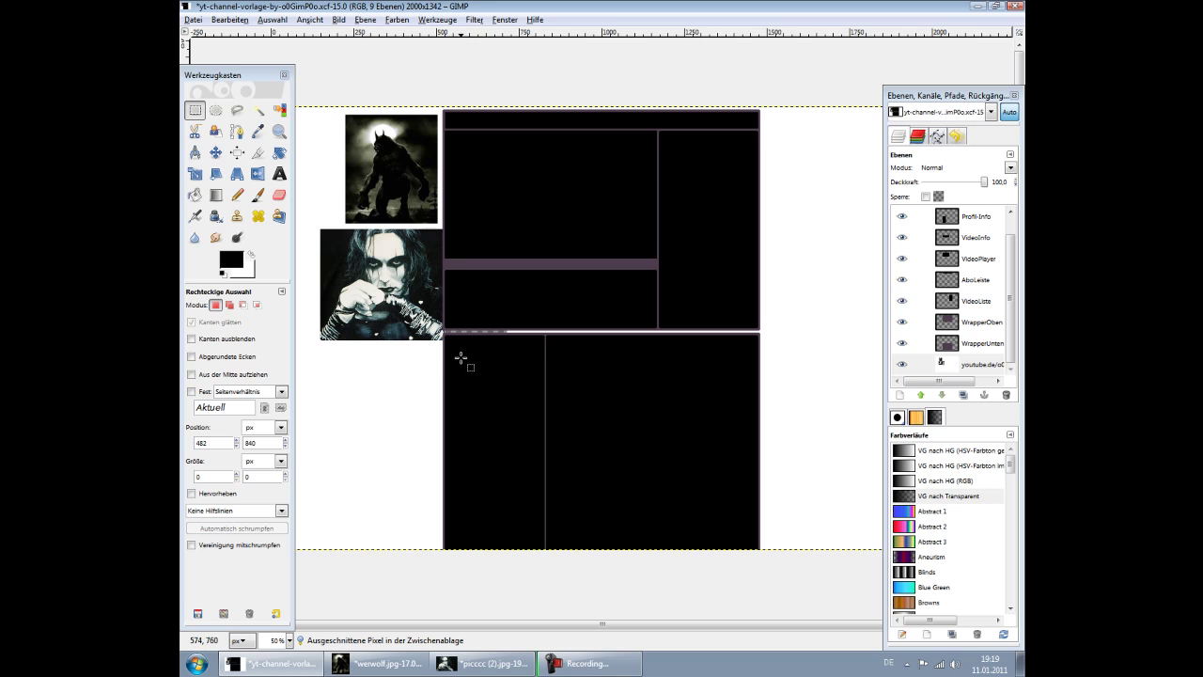
Bucket-fill the white background around the layout with black
left_click(195, 198)
left_click(227, 257)
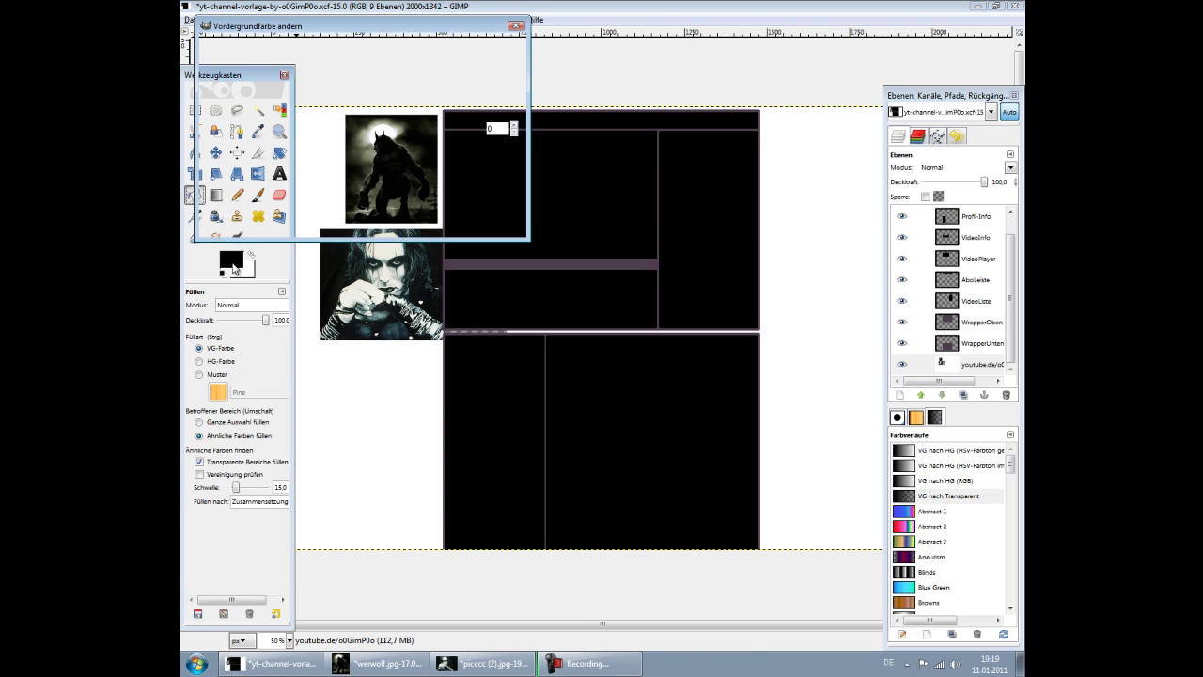
left_click(428, 221)
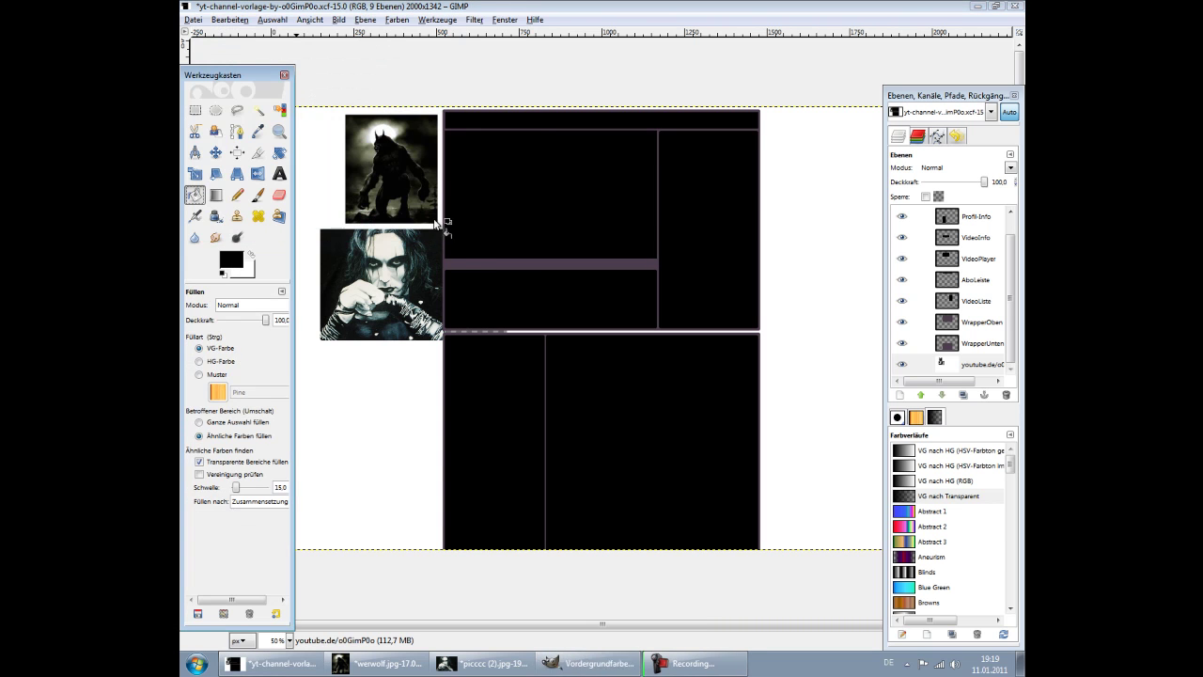
left_click(432, 364)
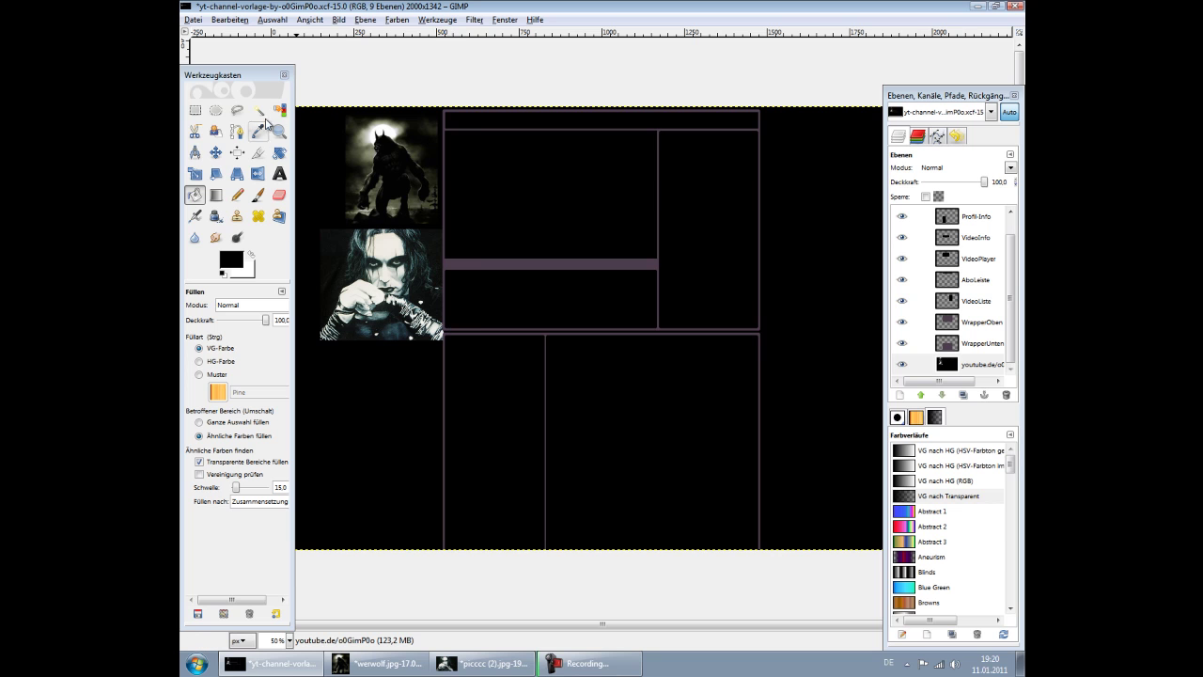
Open rob-zombie.jpg (391×393 pixels) from the picccc (1) folder
left_click(193, 20)
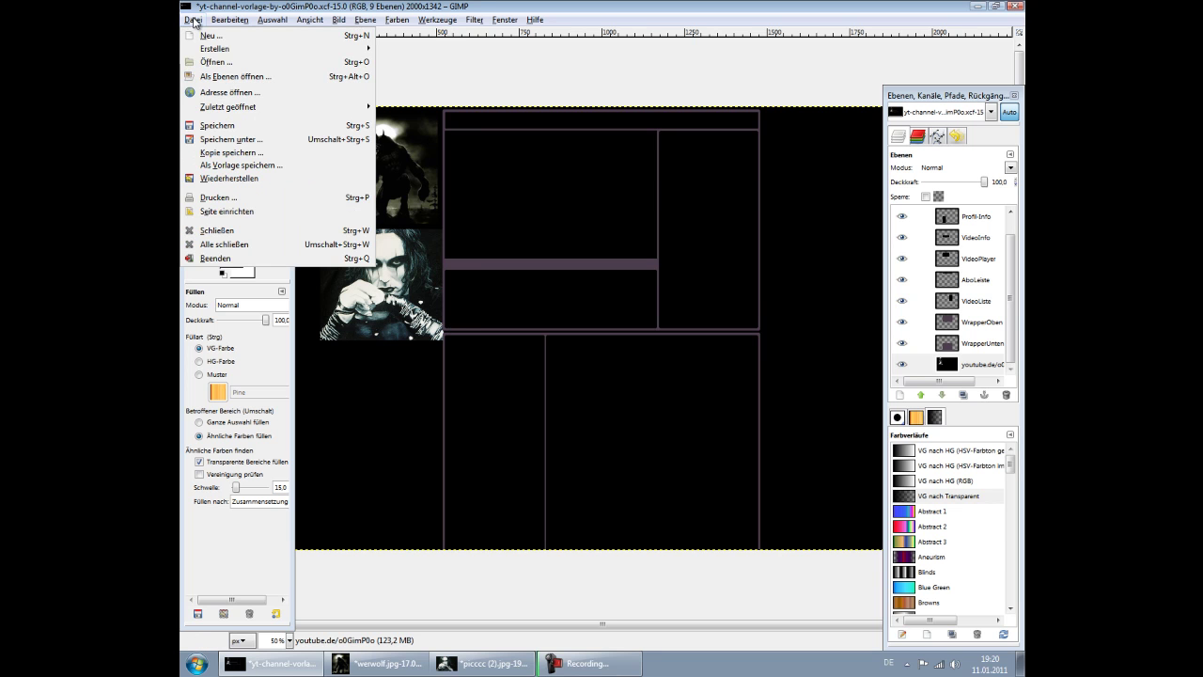
left_click(222, 63)
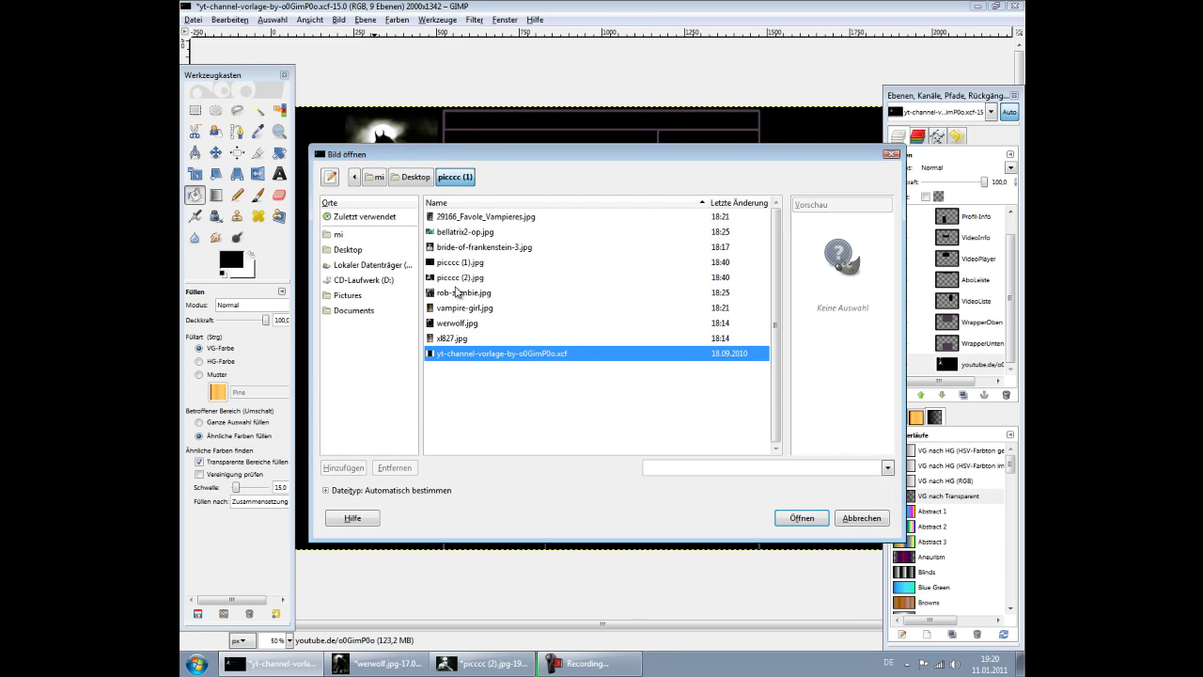
left_click(453, 339)
left_click(458, 325)
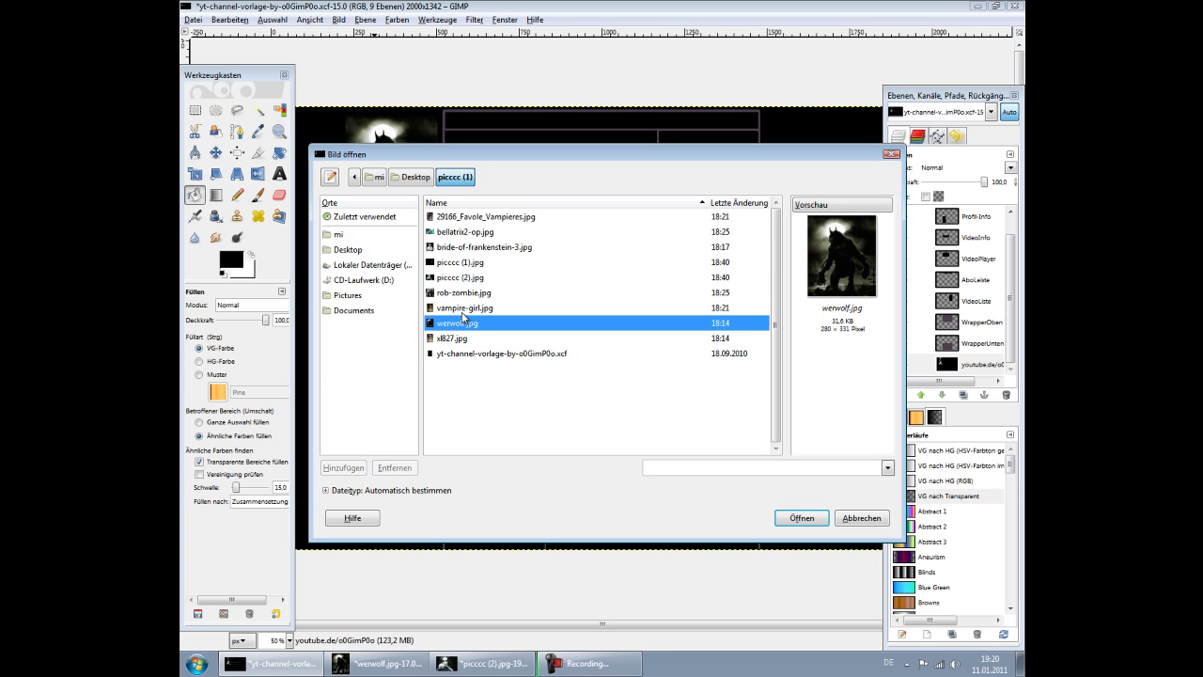
left_click(464, 310)
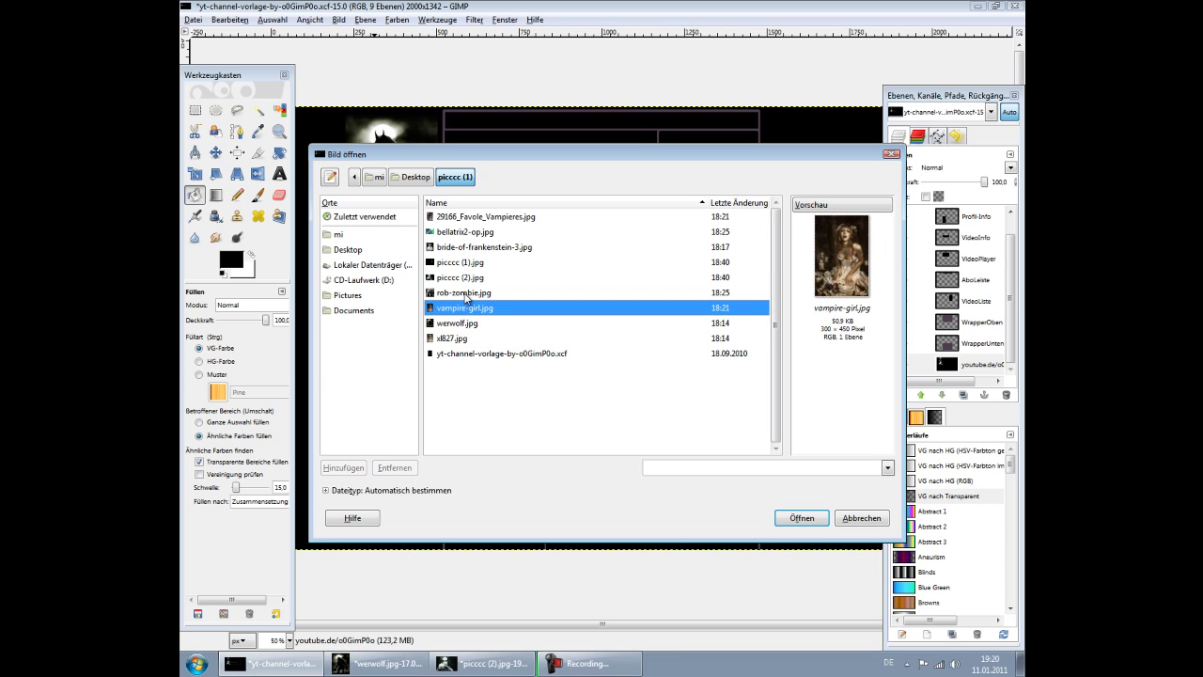
left_click(466, 294)
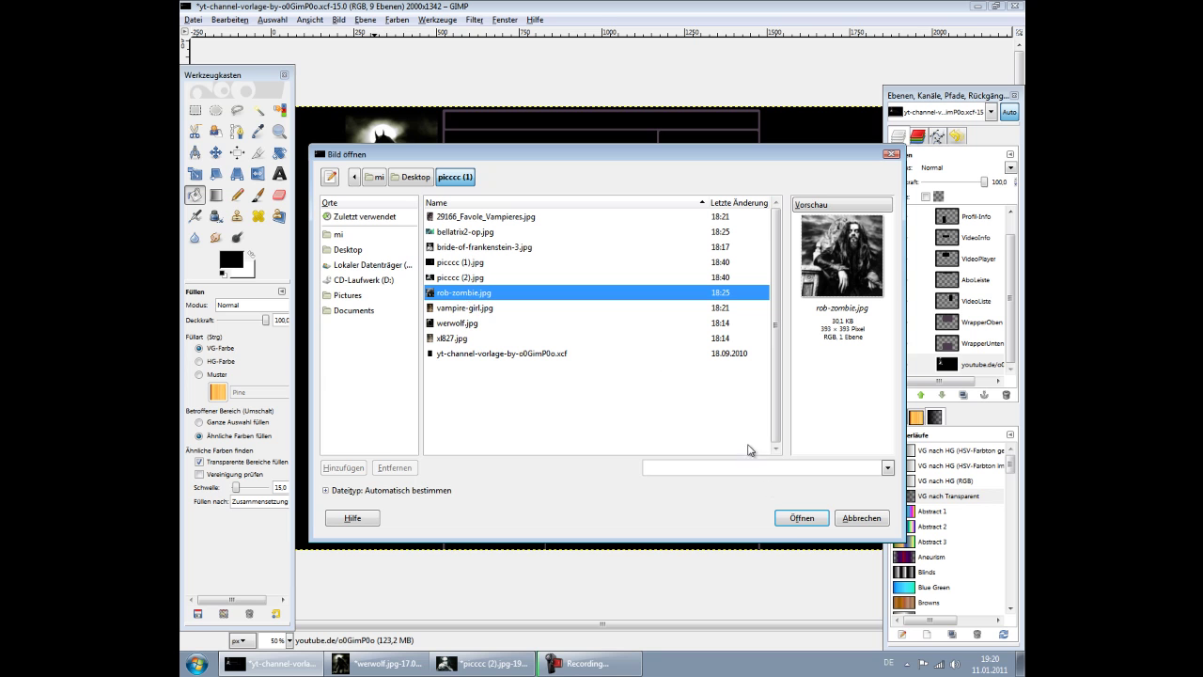
left_click(801, 519)
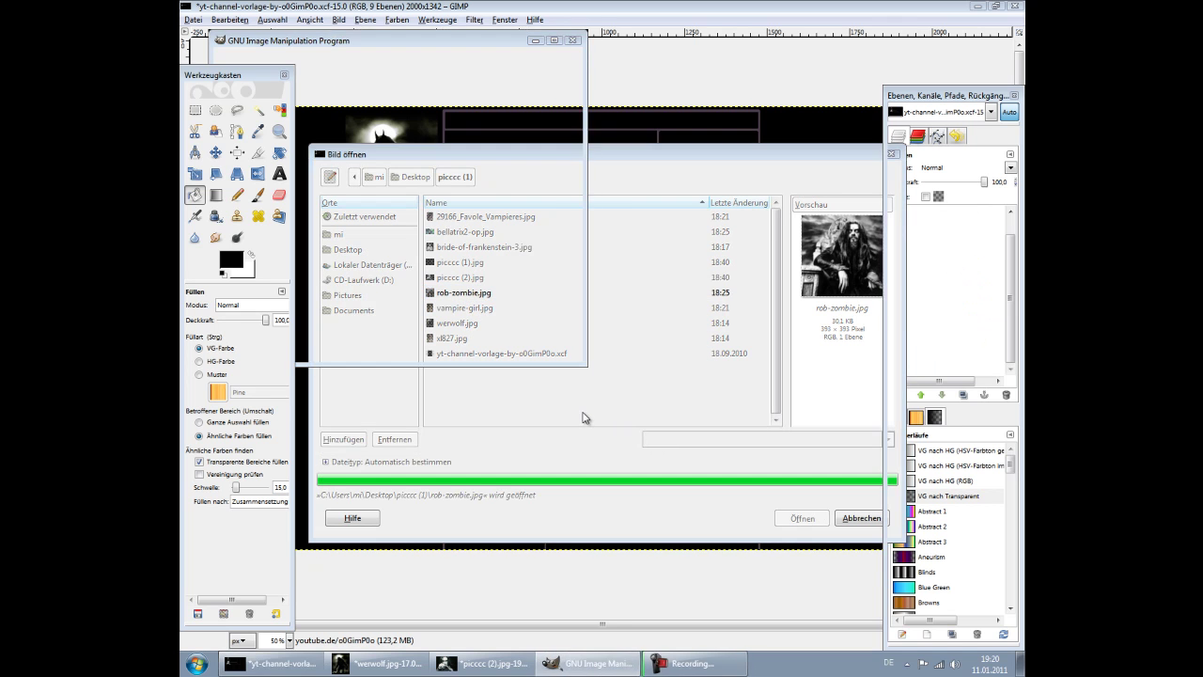
Rectangle-select and copy the rob-zombie photo, then minimize its window
left_click_drag(451, 40, 623, 169)
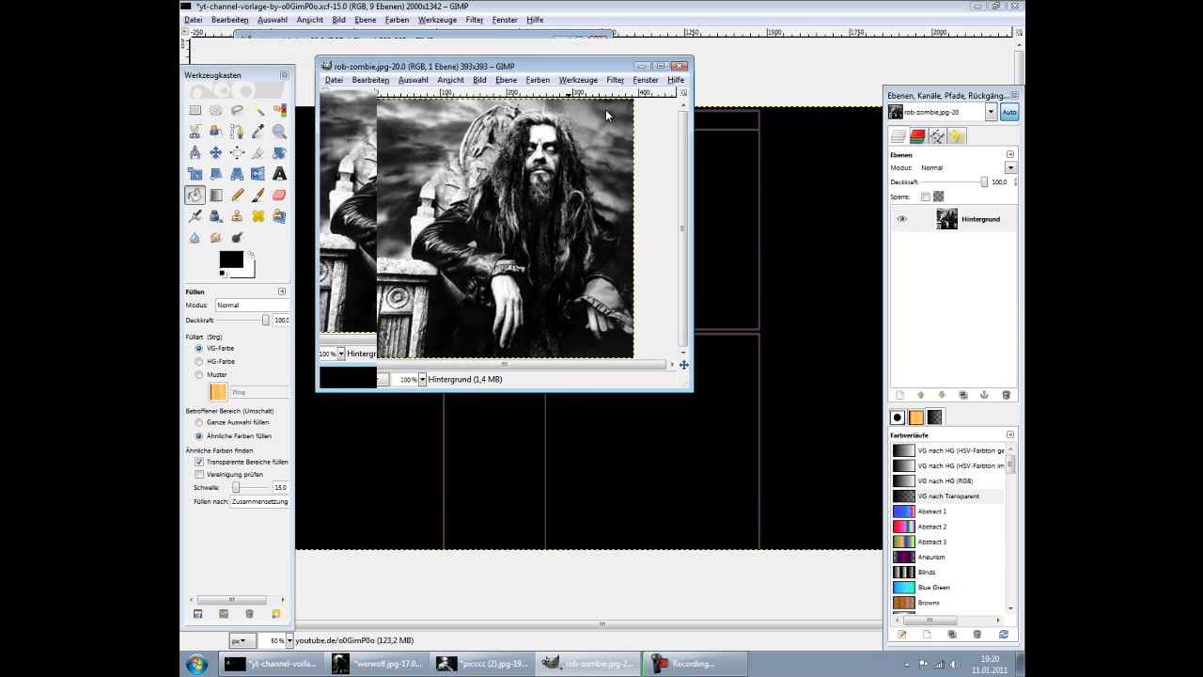
left_click(195, 110)
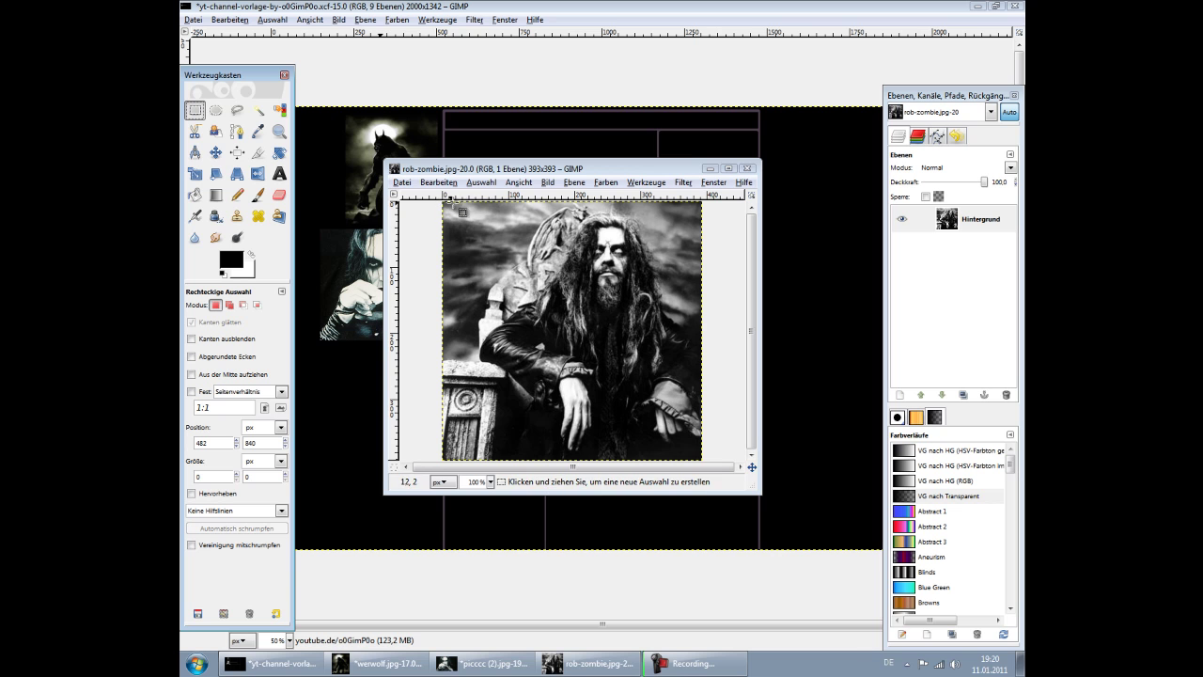
left_click_drag(485, 202, 690, 456)
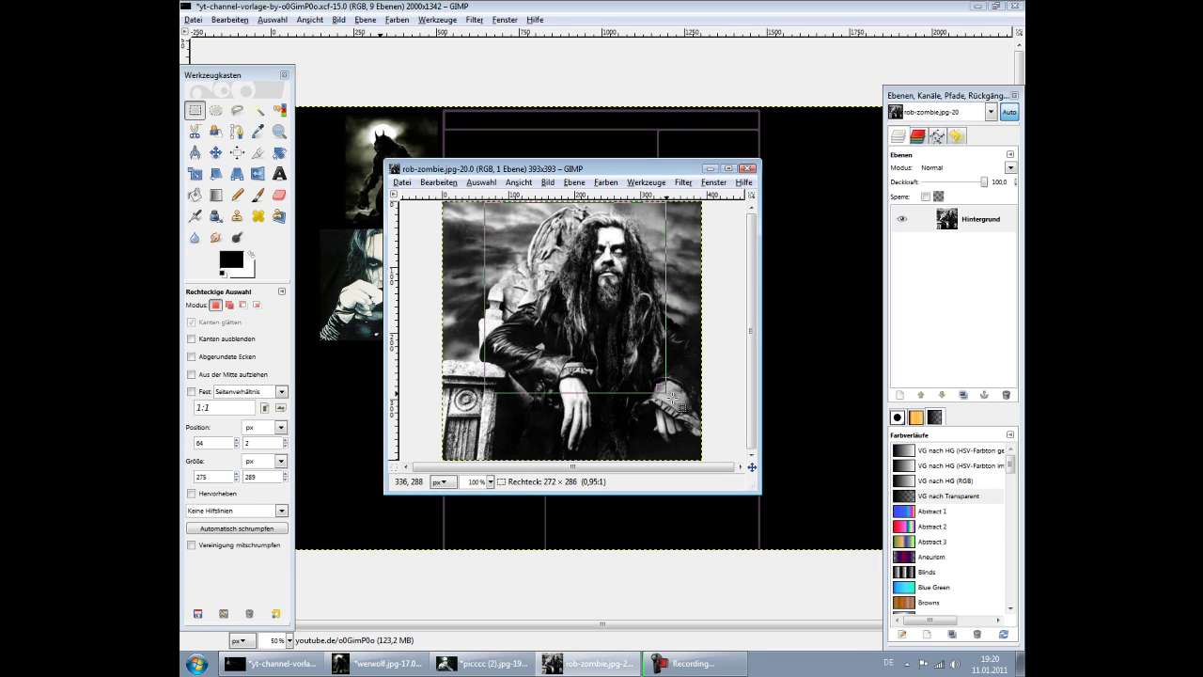
right_click(602, 383)
mouse_move(638, 408)
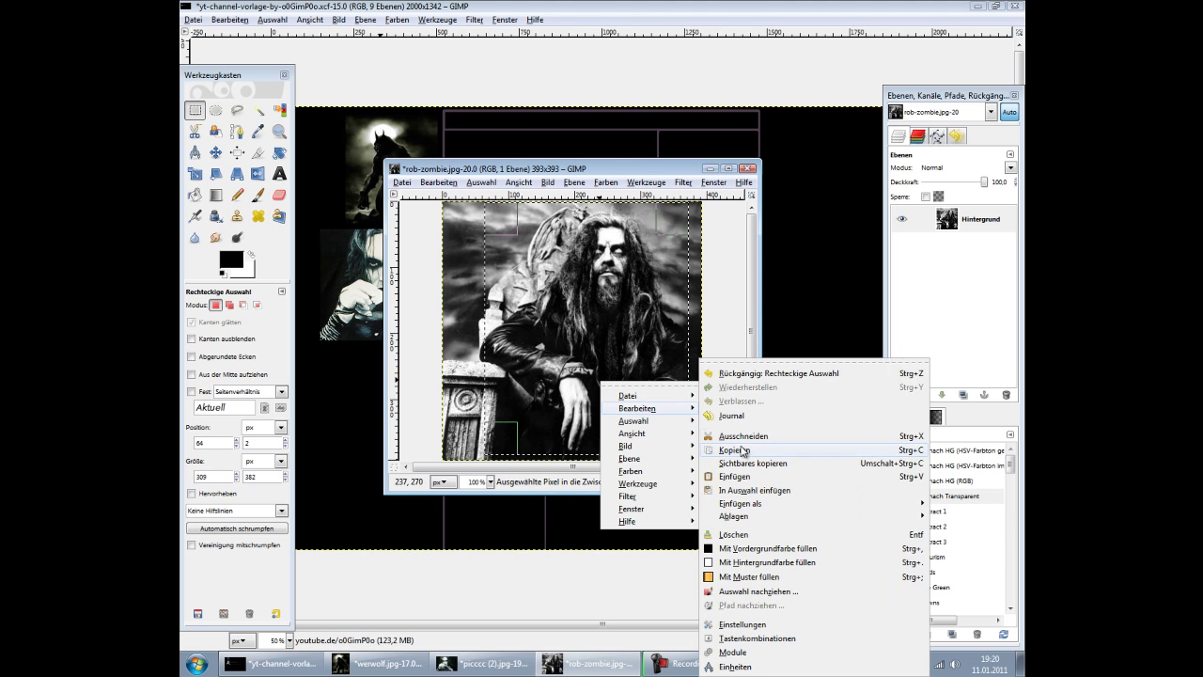
left_click(743, 450)
left_click(711, 169)
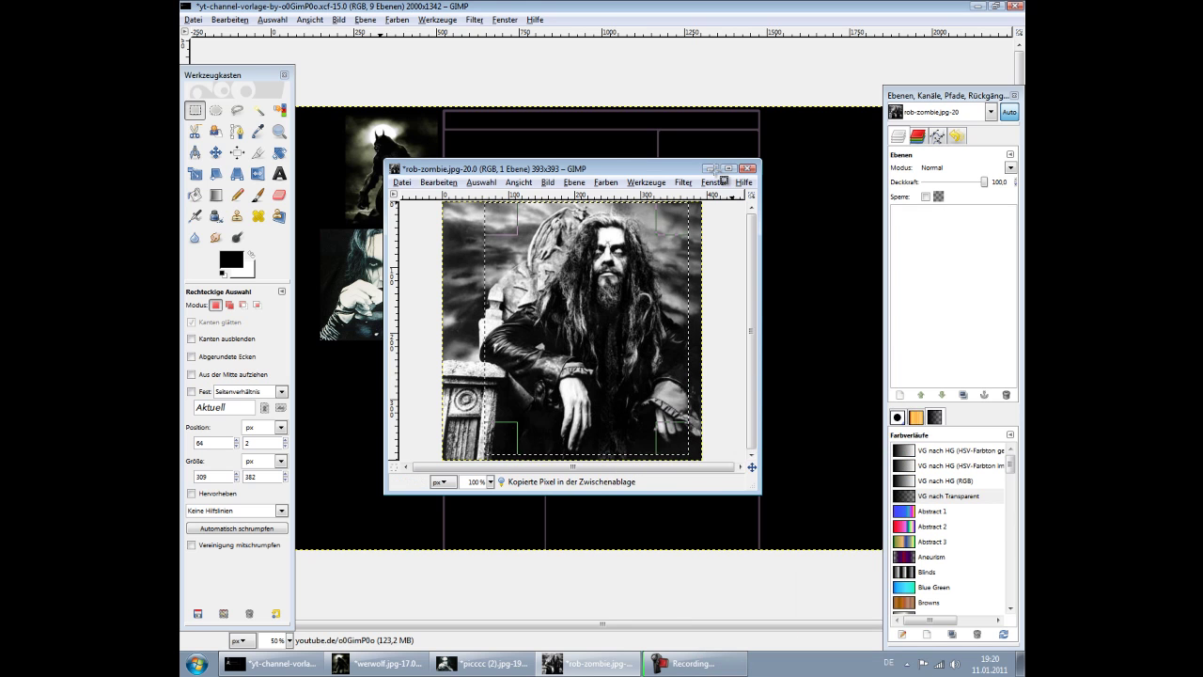
Paste the rob-zombie photo below the left portraits and show the WrapperOben purple box
right_click(393, 384)
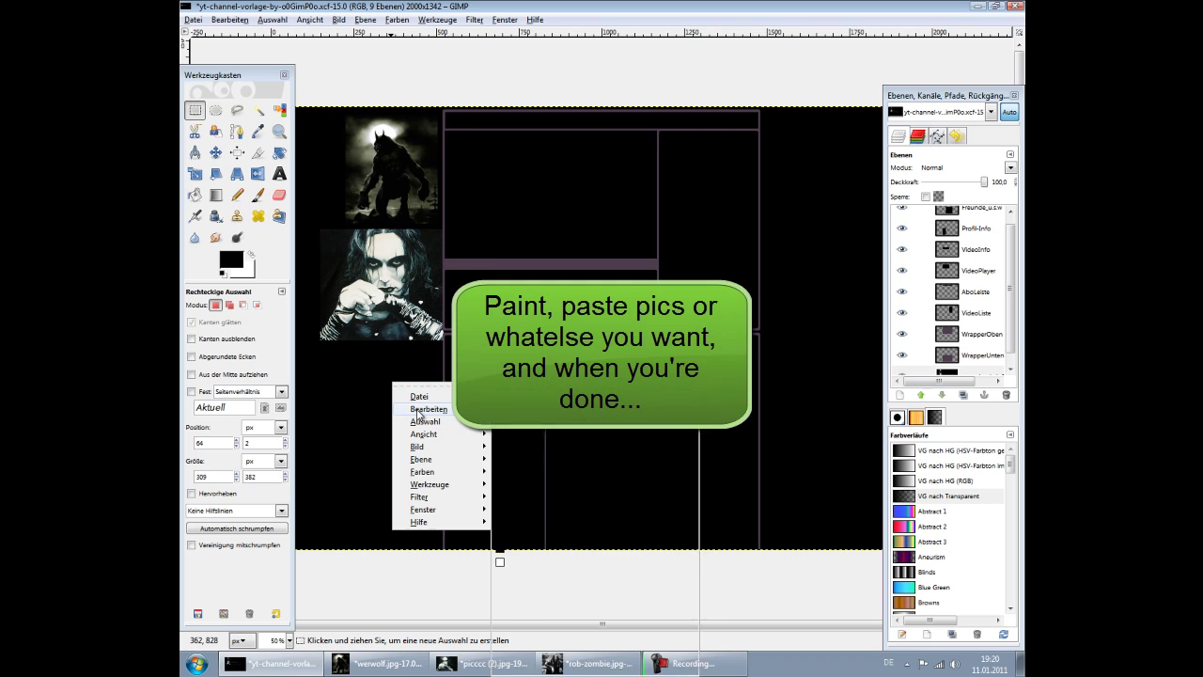
mouse_move(428, 409)
left_click(548, 478)
left_click(549, 477)
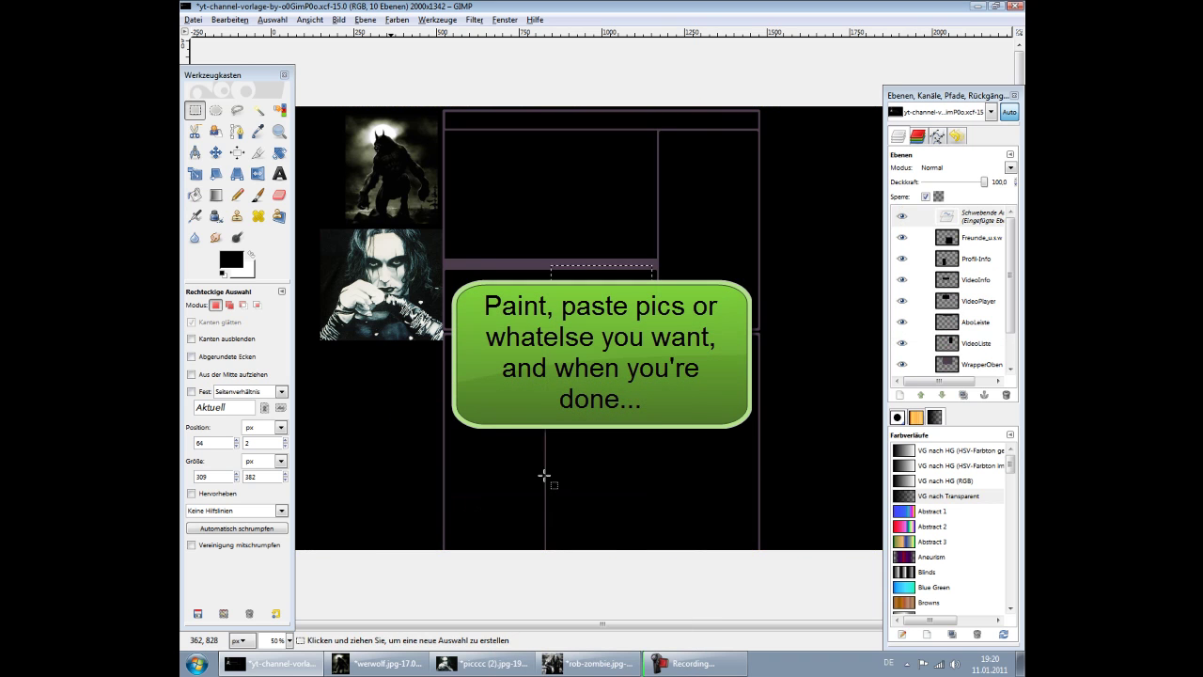
left_click_drag(598, 338, 393, 418)
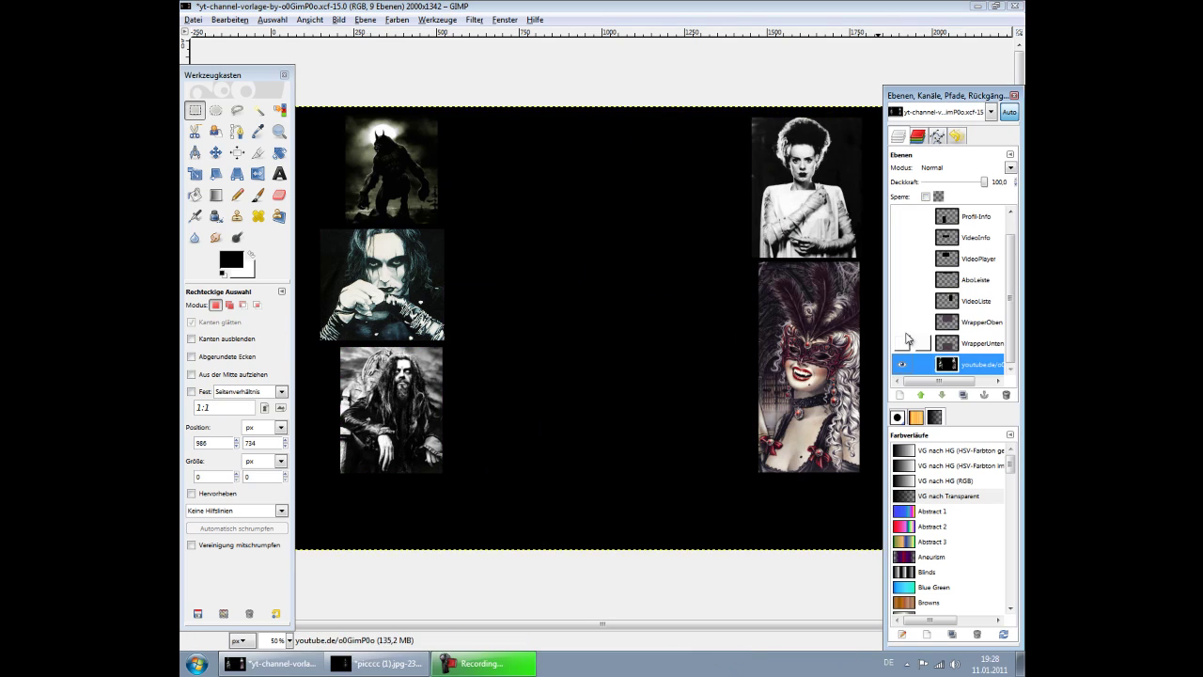
left_click(902, 322)
Make WrapperUnten visible and set its layer opacity to about 44
left_click(903, 342)
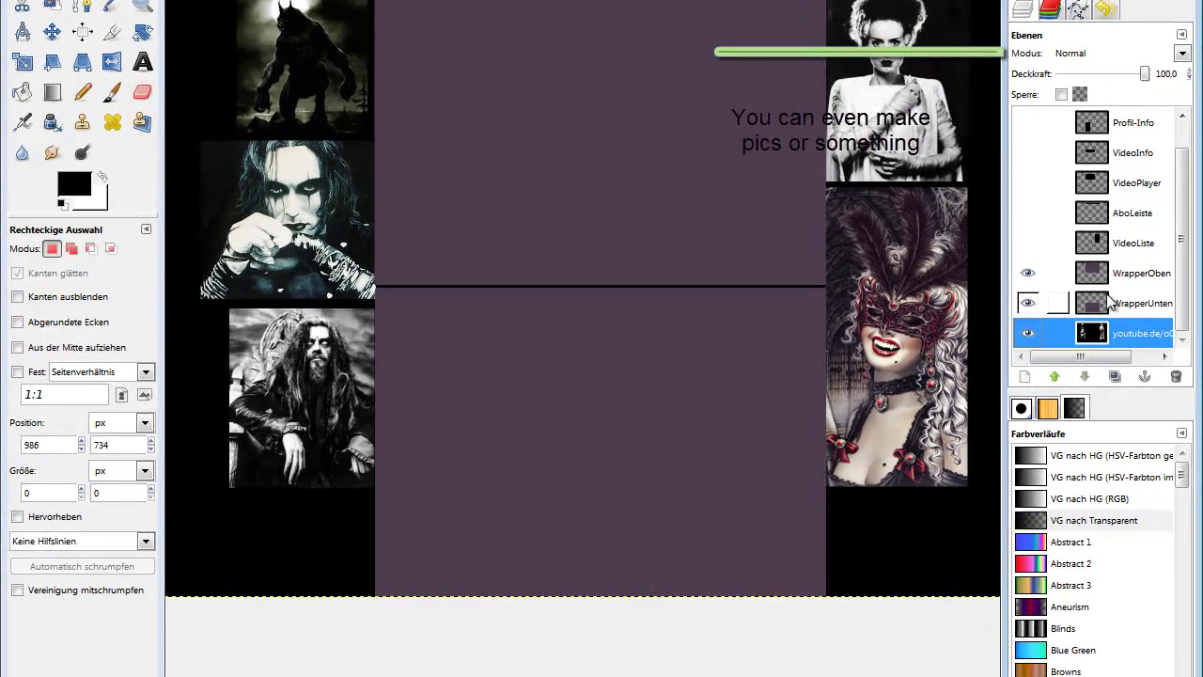
left_click(1111, 301)
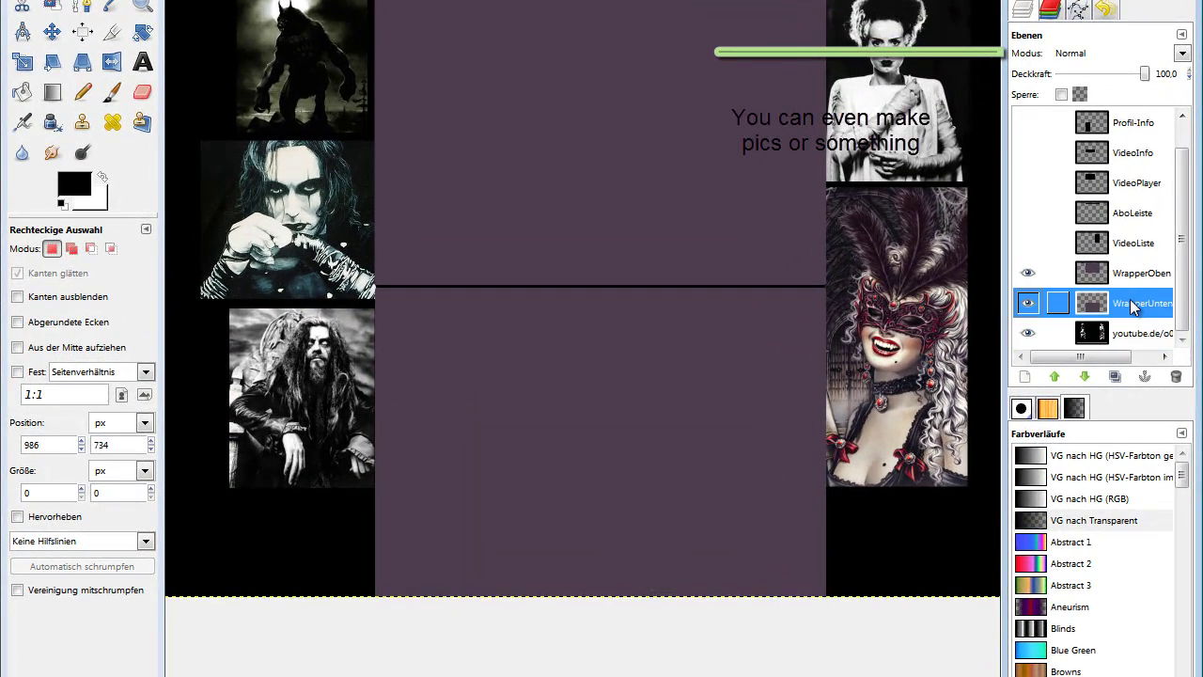
left_click_drag(1148, 75, 1107, 75)
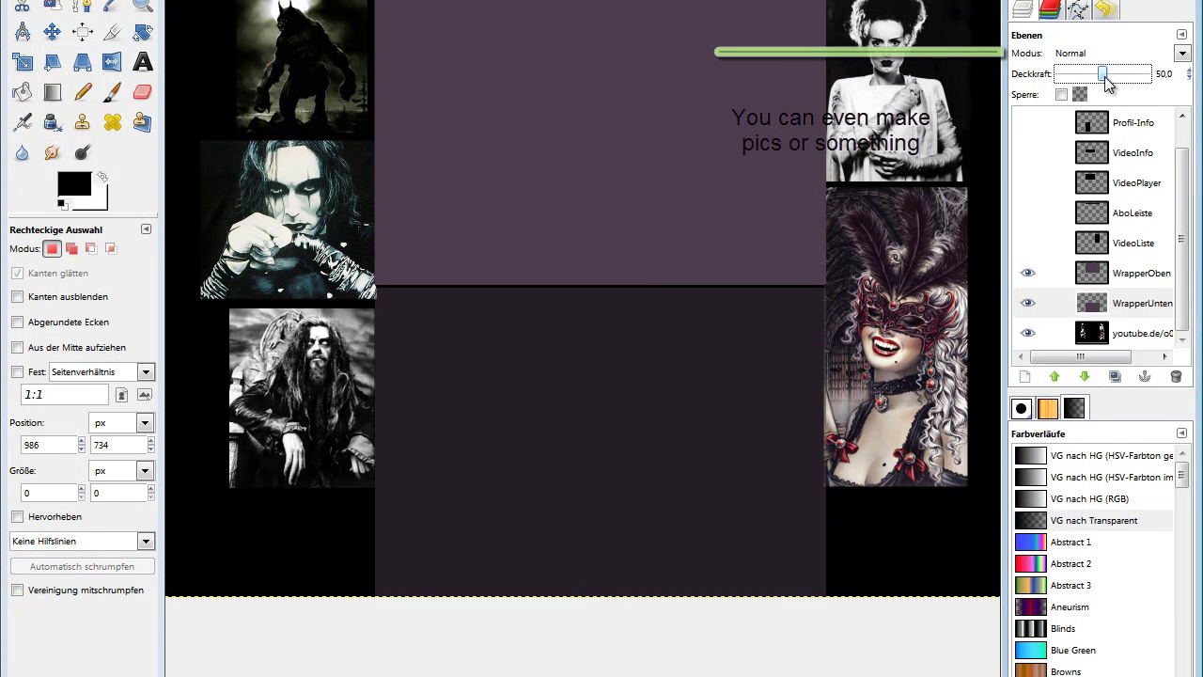
left_click_drag(1105, 77, 1103, 82)
left_click(1140, 282)
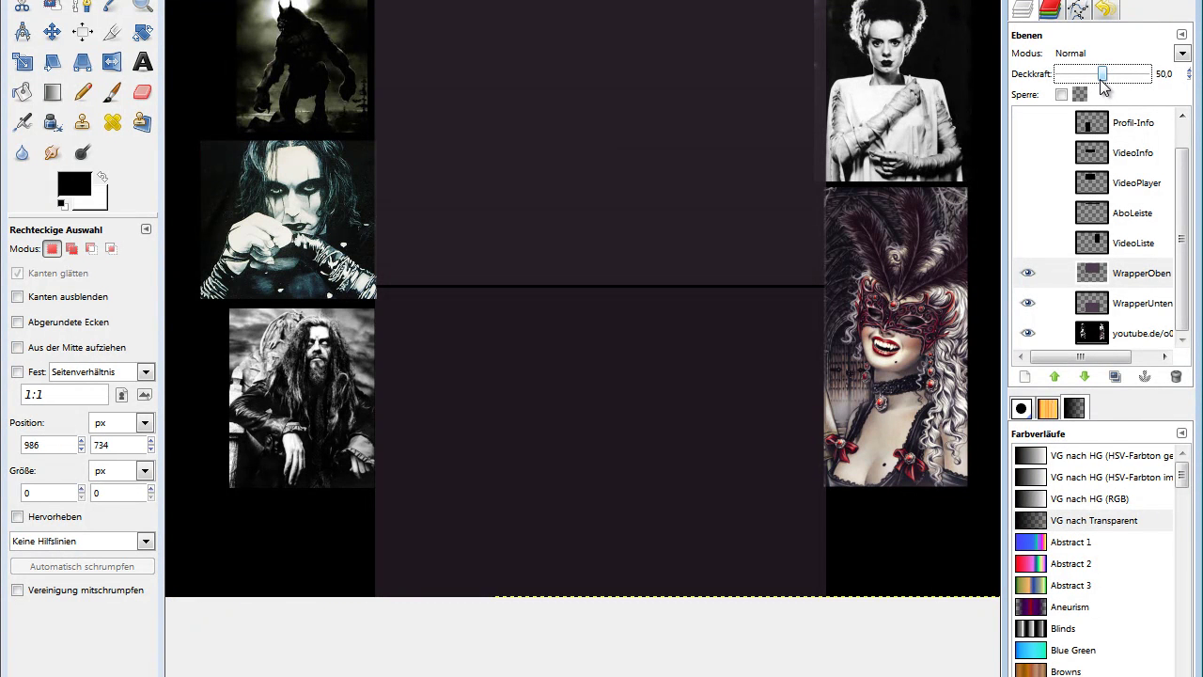
left_click(1148, 311)
left_click_drag(1098, 71, 1107, 74)
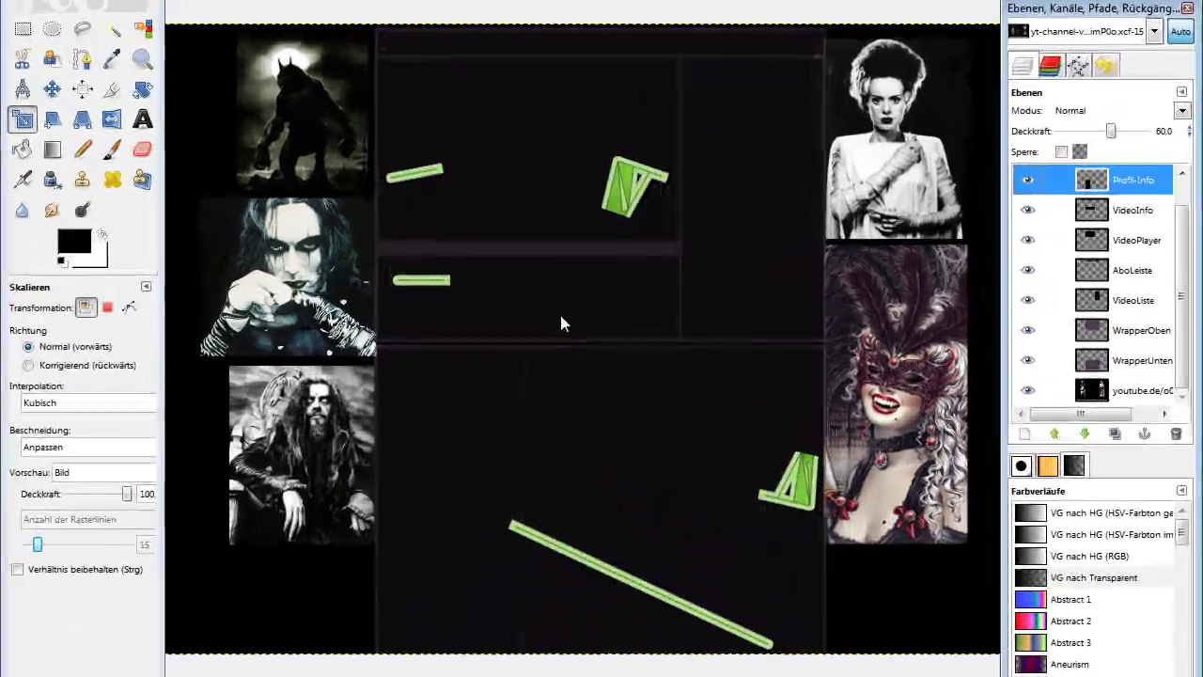
Paste the ghost-eye picture and scale it to fill the lower-left box
right_click(560, 313)
left_click(515, 374)
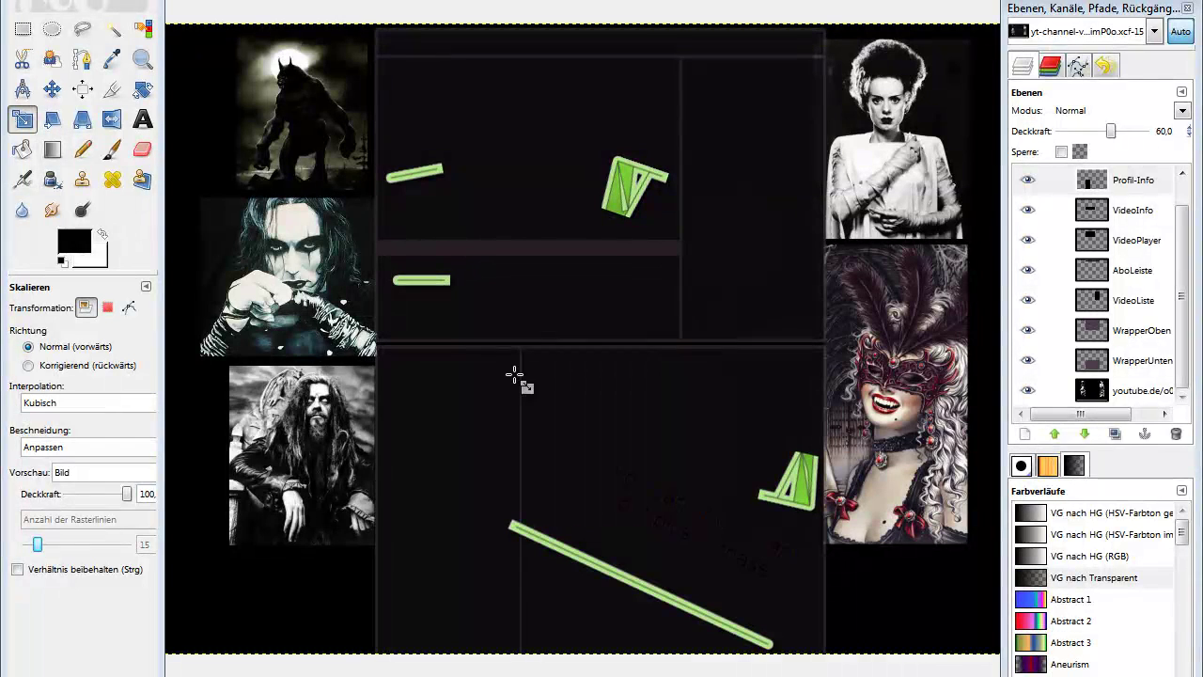
right_click(513, 378)
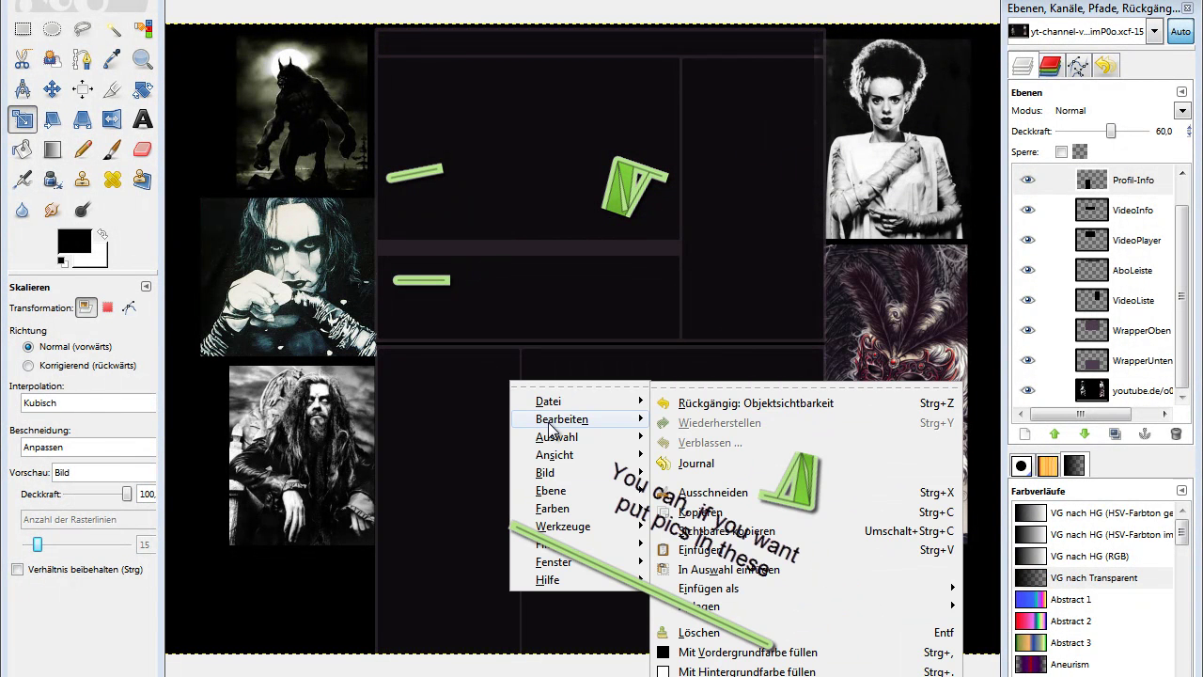
left_click(724, 551)
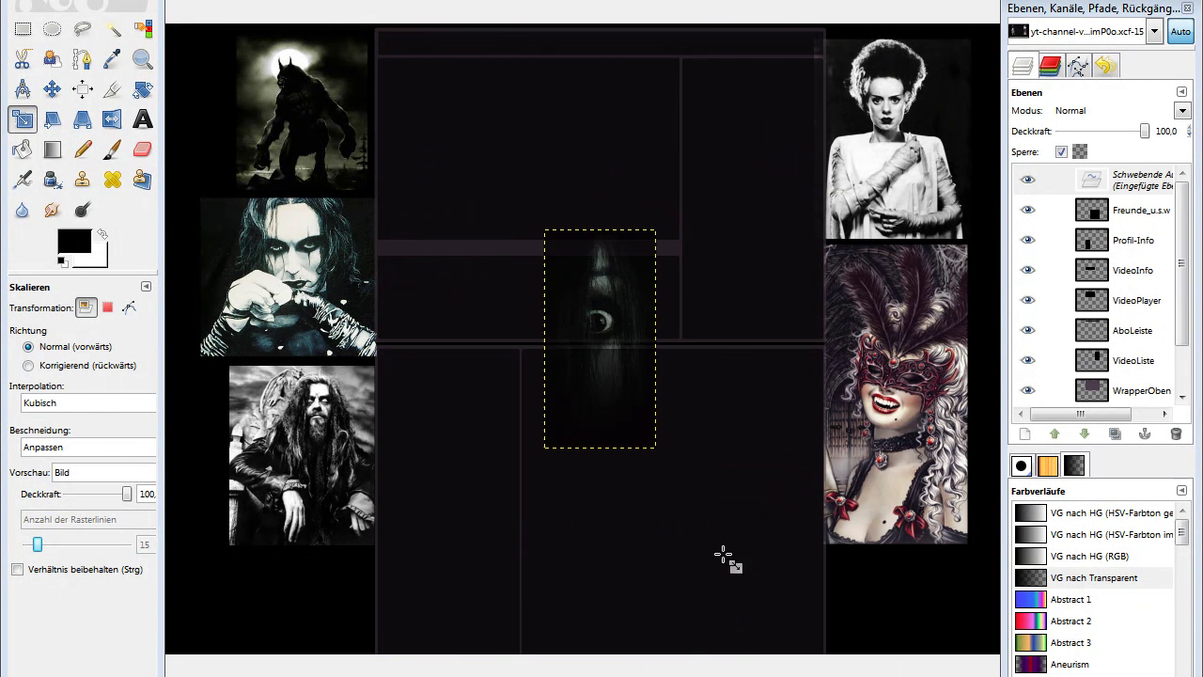
left_click(612, 344)
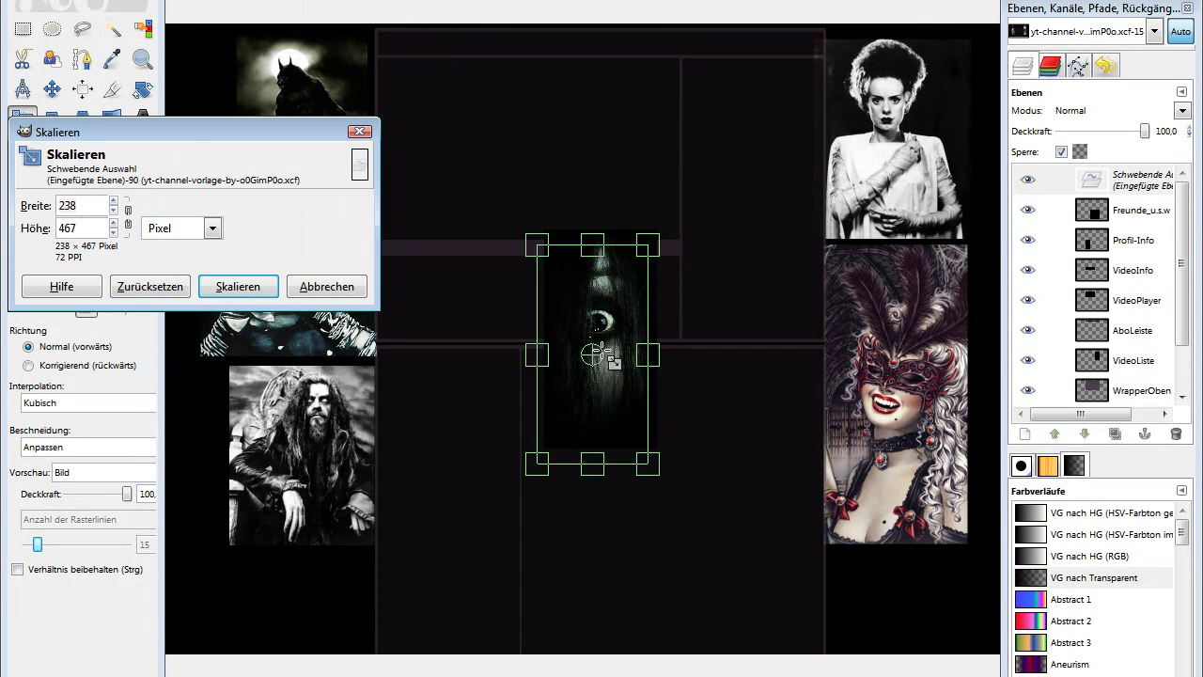
mouse_move(613, 344)
left_mouse_down()
mouse_move(462, 484)
mouse_move(433, 458)
left_mouse_up()
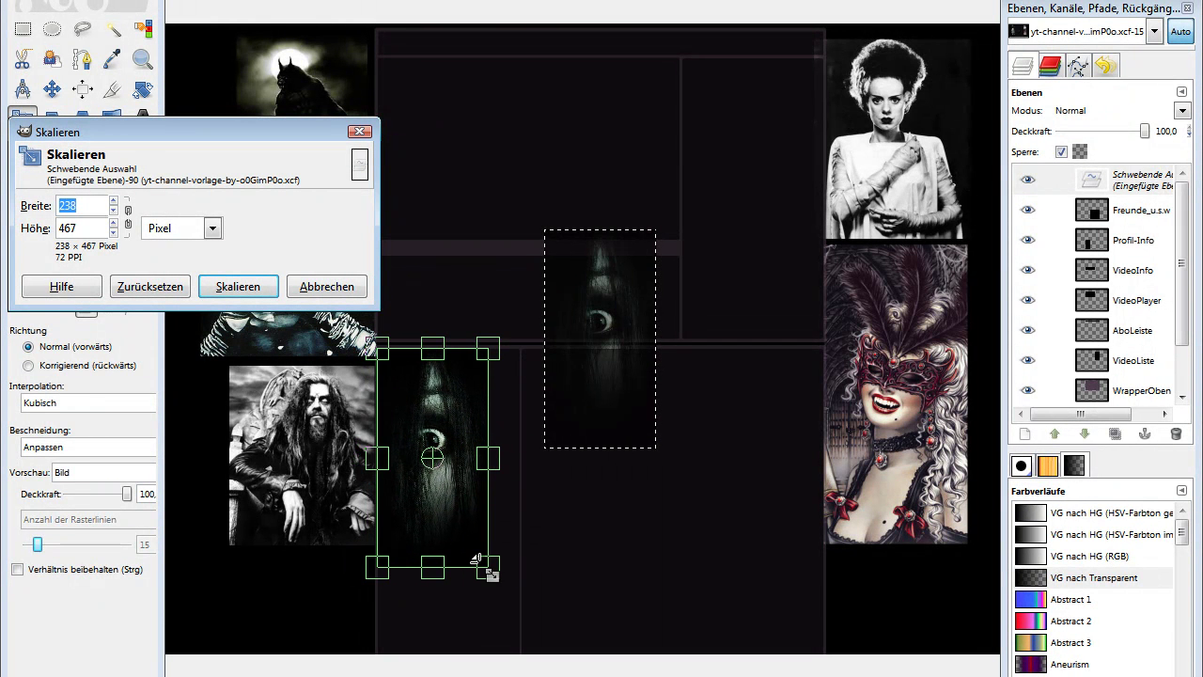
left_click_drag(487, 567, 516, 647)
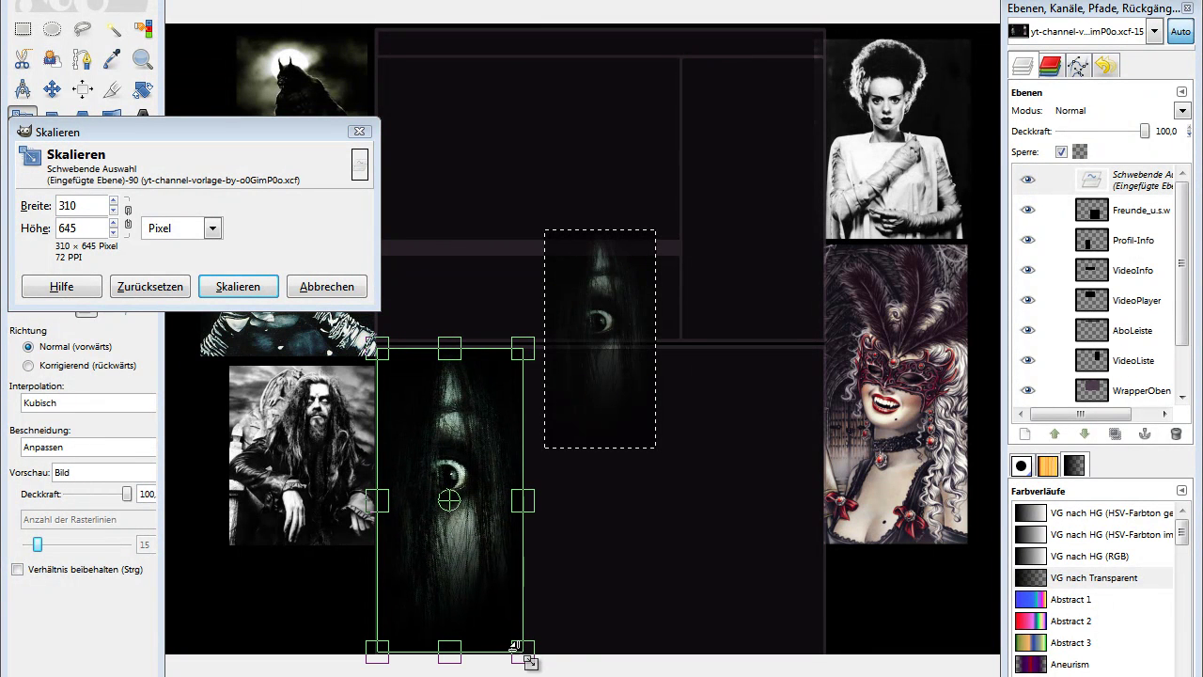
left_click(246, 297)
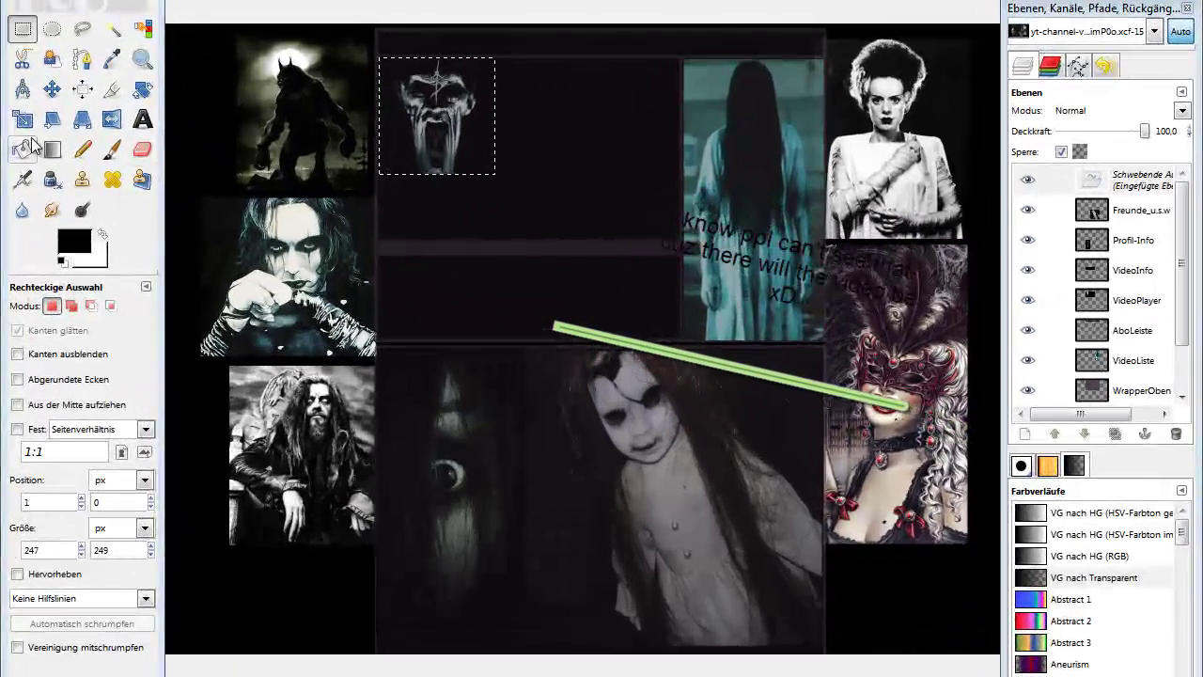
Scale the skull picture up to fill the upper-left box
left_click(23, 119)
left_click(437, 150)
left_click_drag(498, 174, 679, 243)
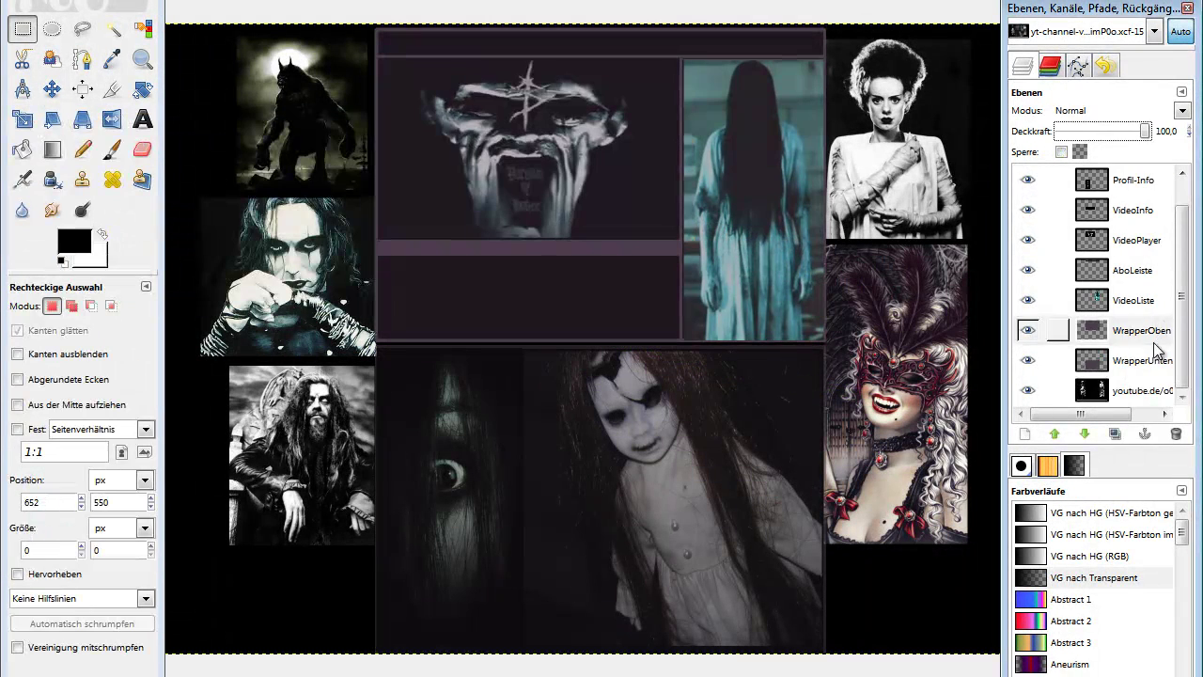
Apply the skull scaling, set WrapperUnten to 100% opacity, and hide VideoListe through Freunde_u.s.w
left_click(1153, 360)
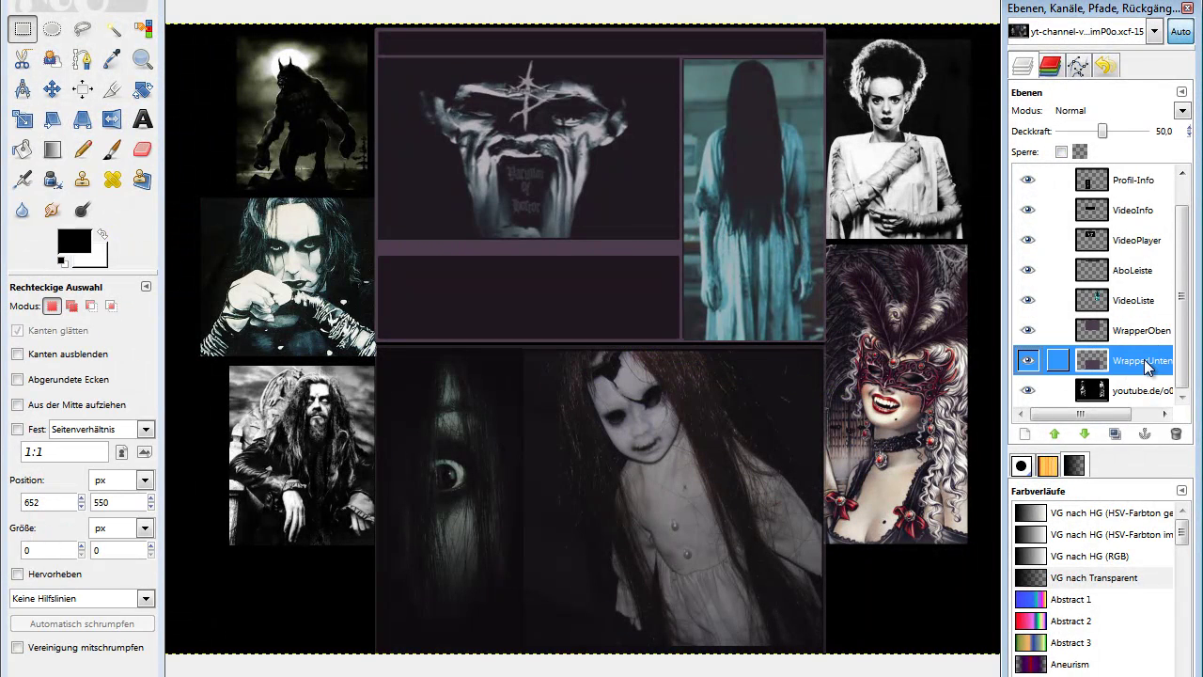
left_click_drag(1105, 131, 1147, 132)
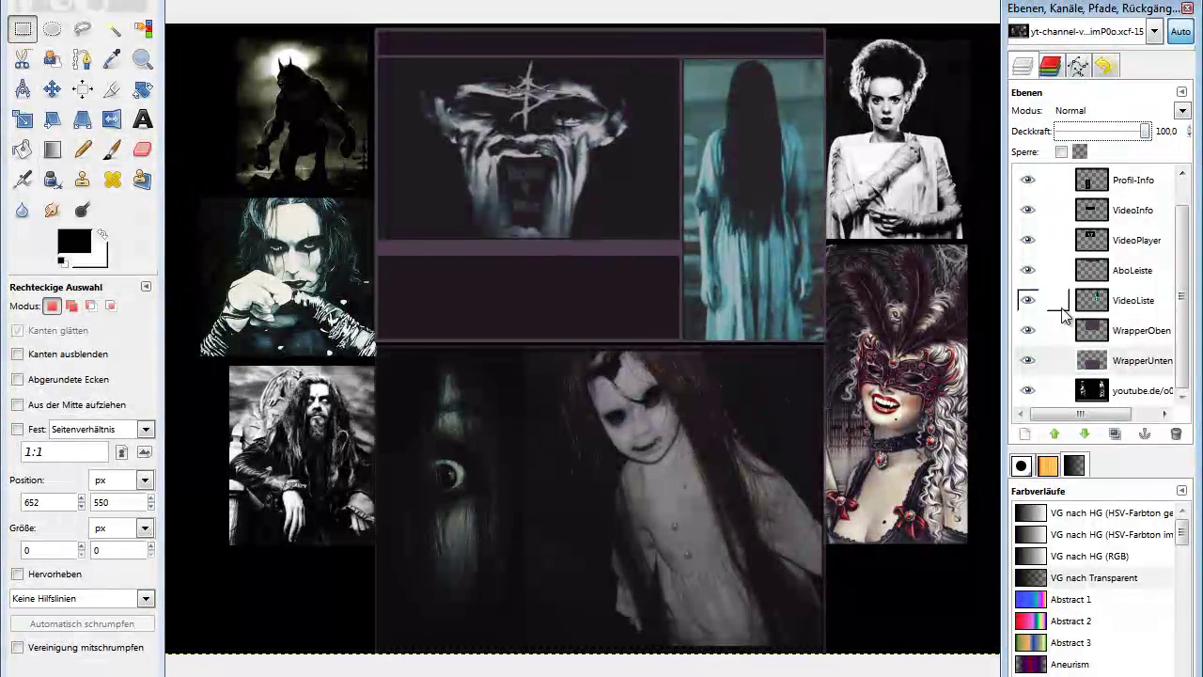
left_click_drag(1031, 300, 1029, 180)
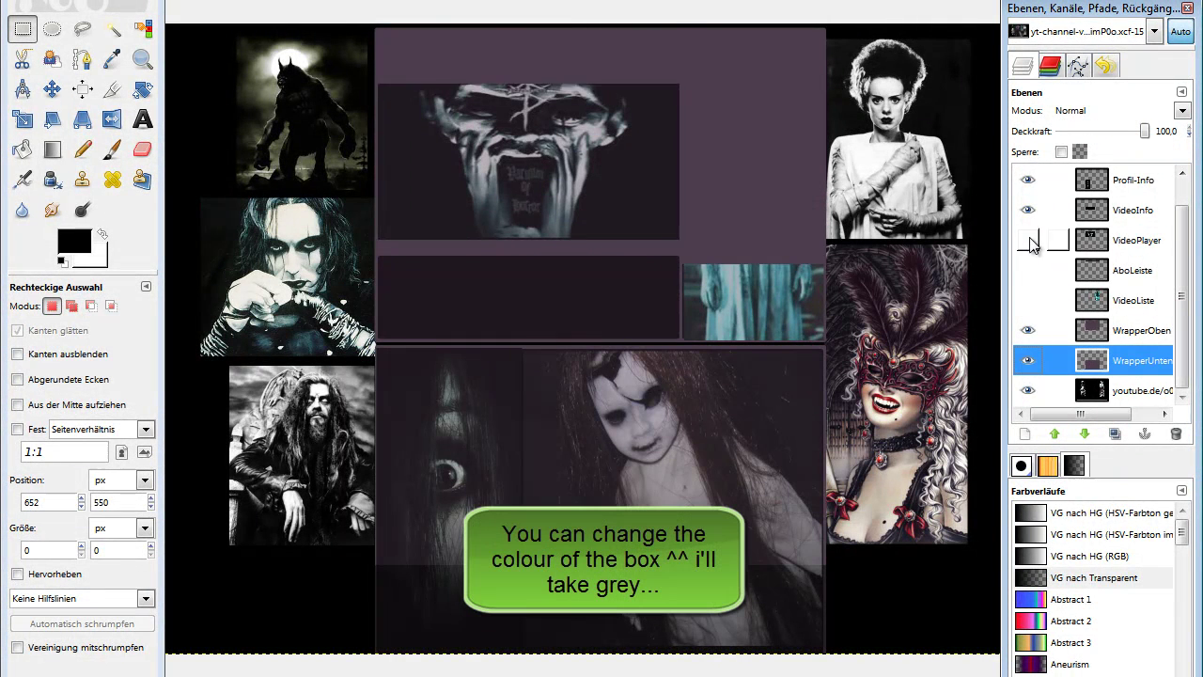
scroll(1090, 214, "up", 1)
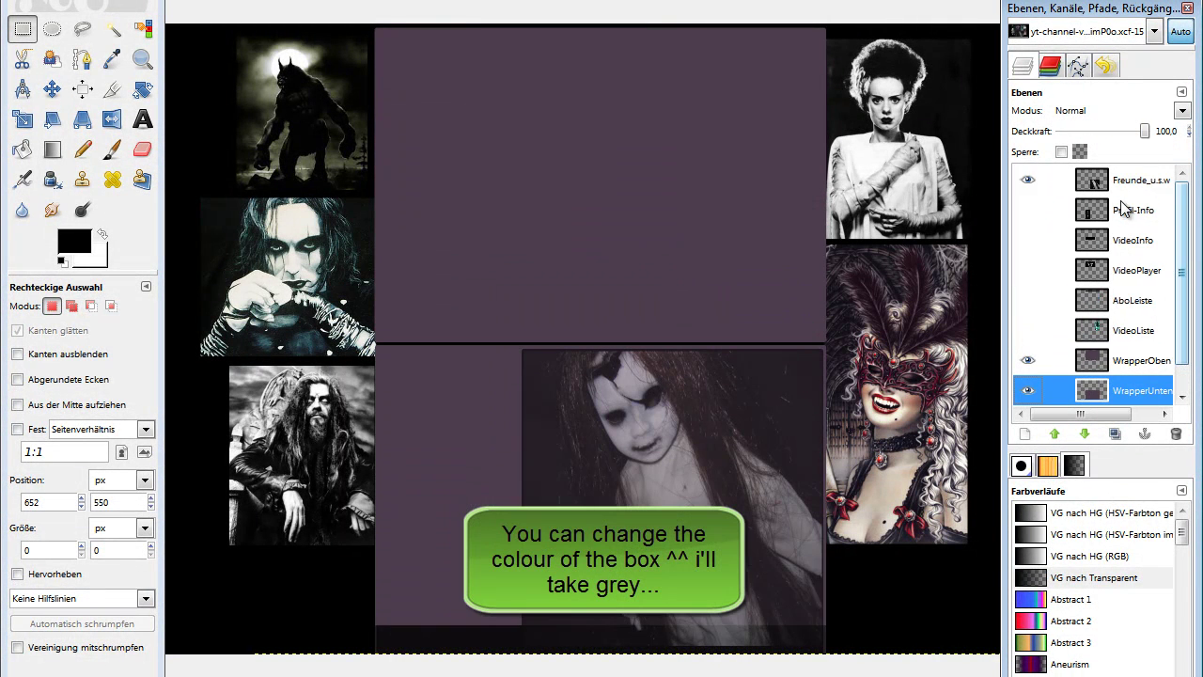
left_click(1028, 180)
scroll(1163, 242, "down", 1)
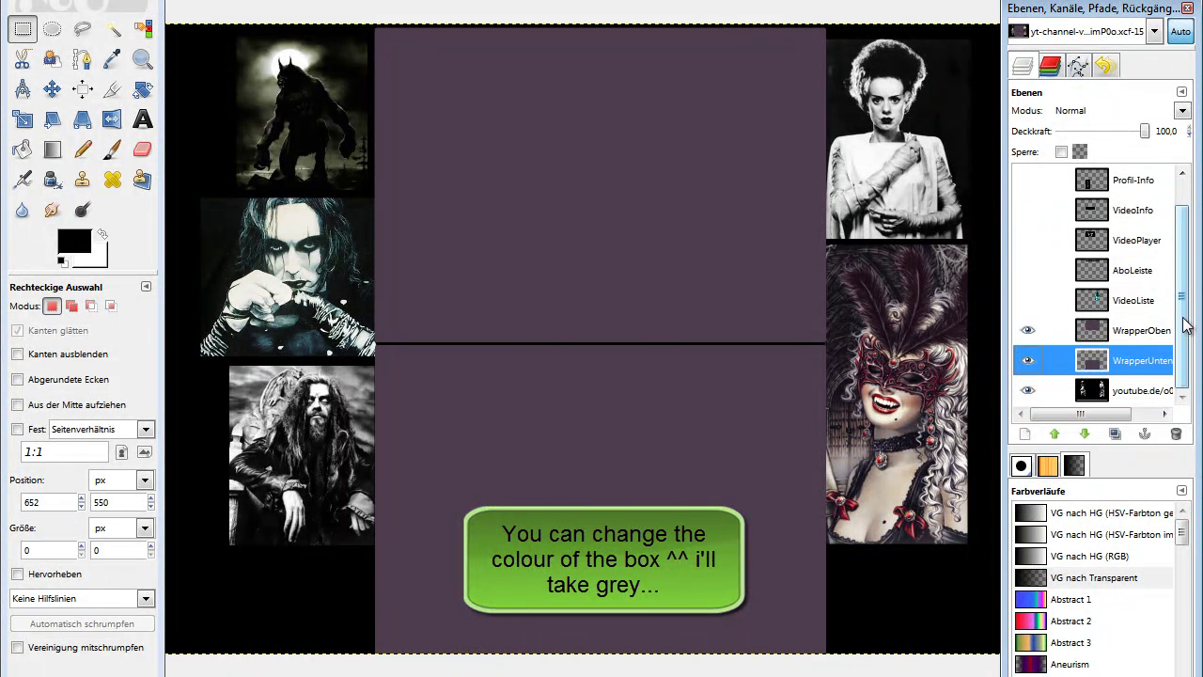
Choose a mid grey foreground colour for the Bucket Fill tool
left_click(22, 150)
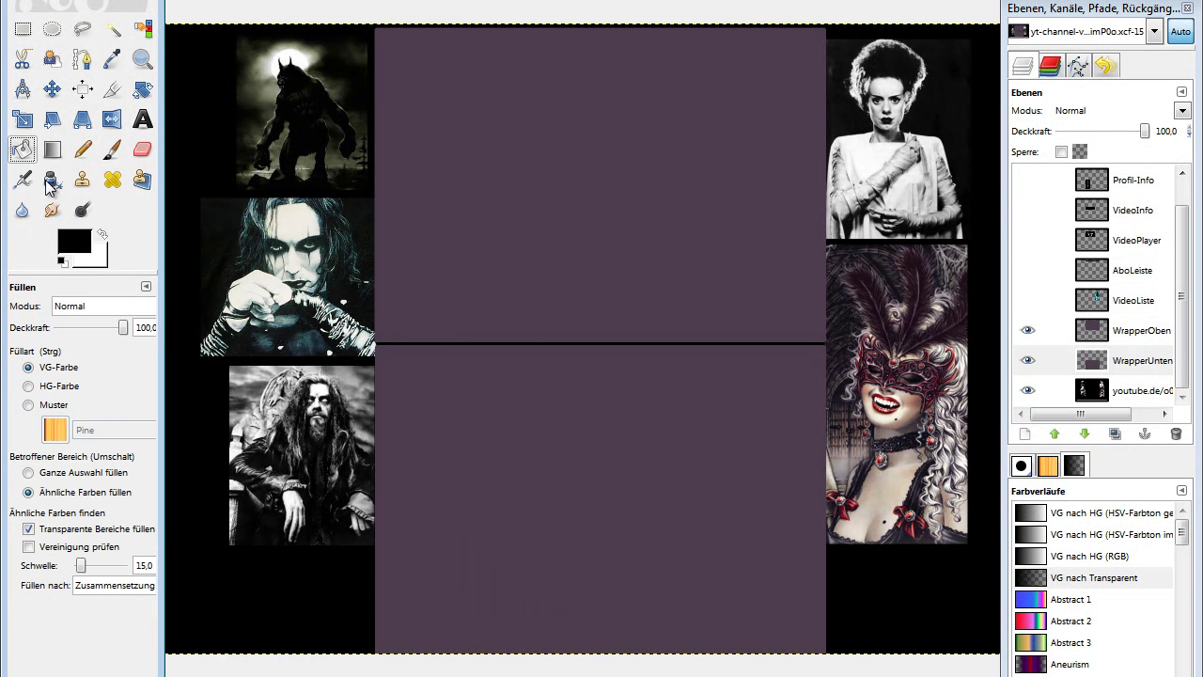
left_click(75, 243)
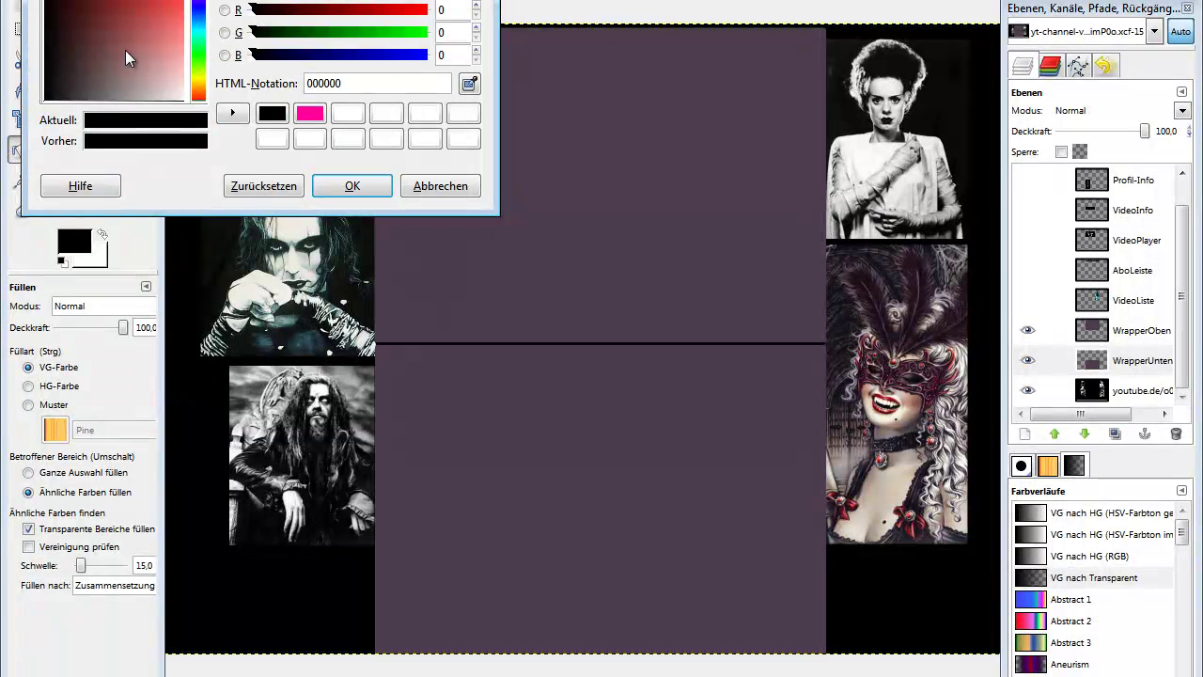
mouse_move(162, 10)
left_mouse_down()
mouse_move(134, 10)
mouse_move(118, 103)
left_mouse_up()
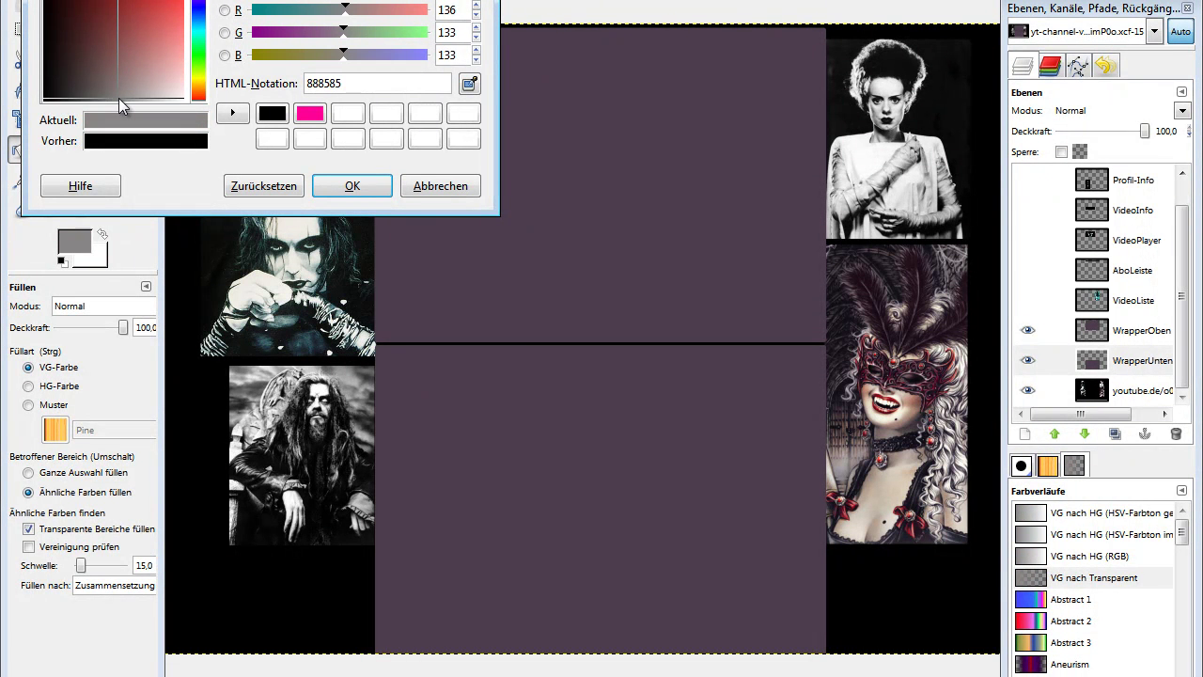
left_click(352, 186)
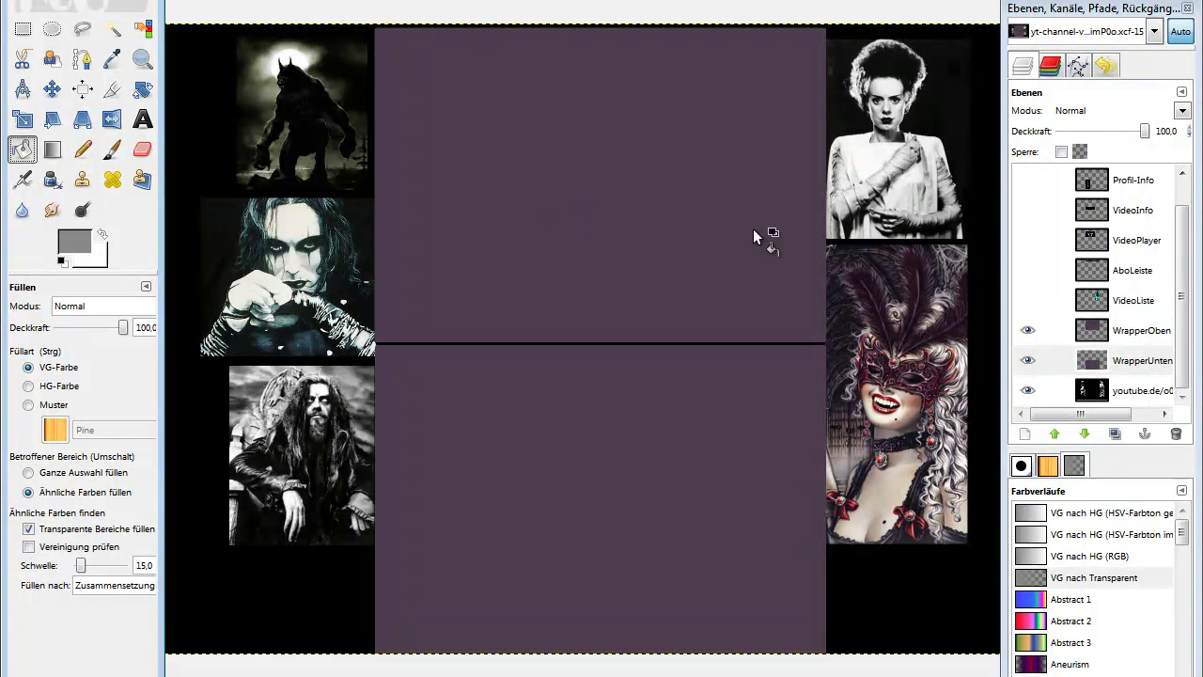
Lower WrapperUnten's opacity, then grey-fill WrapperOben and drop its opacity to about 20
left_click(1166, 367)
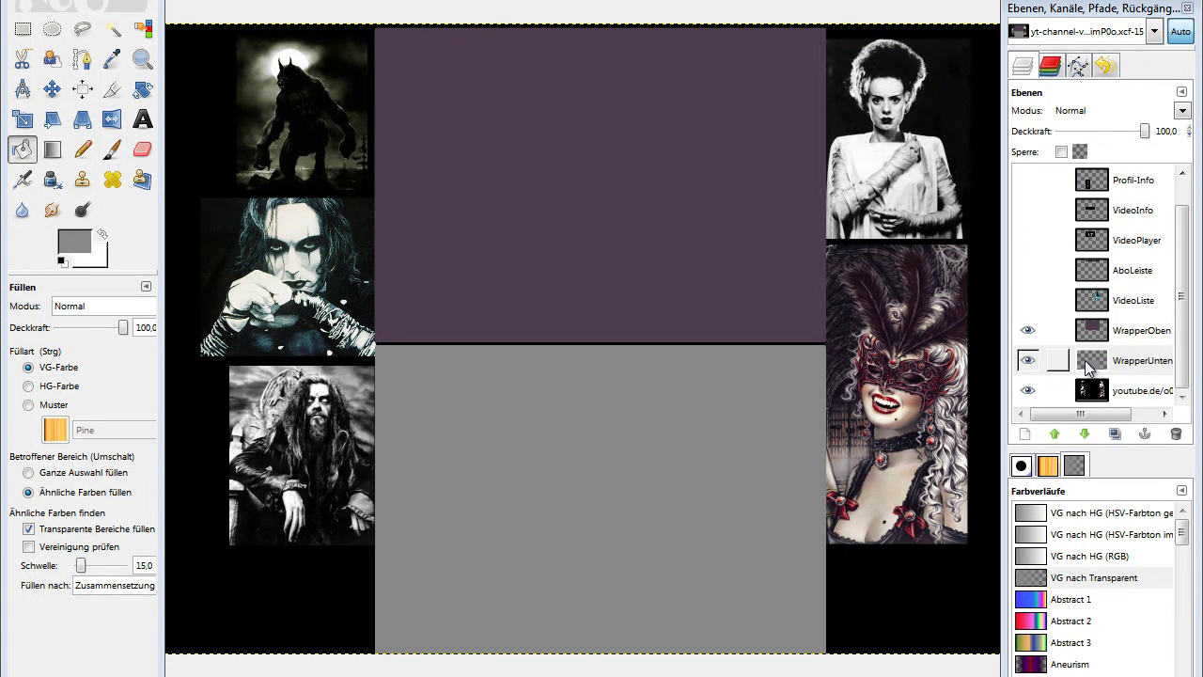
left_click_drag(1145, 131, 1080, 135)
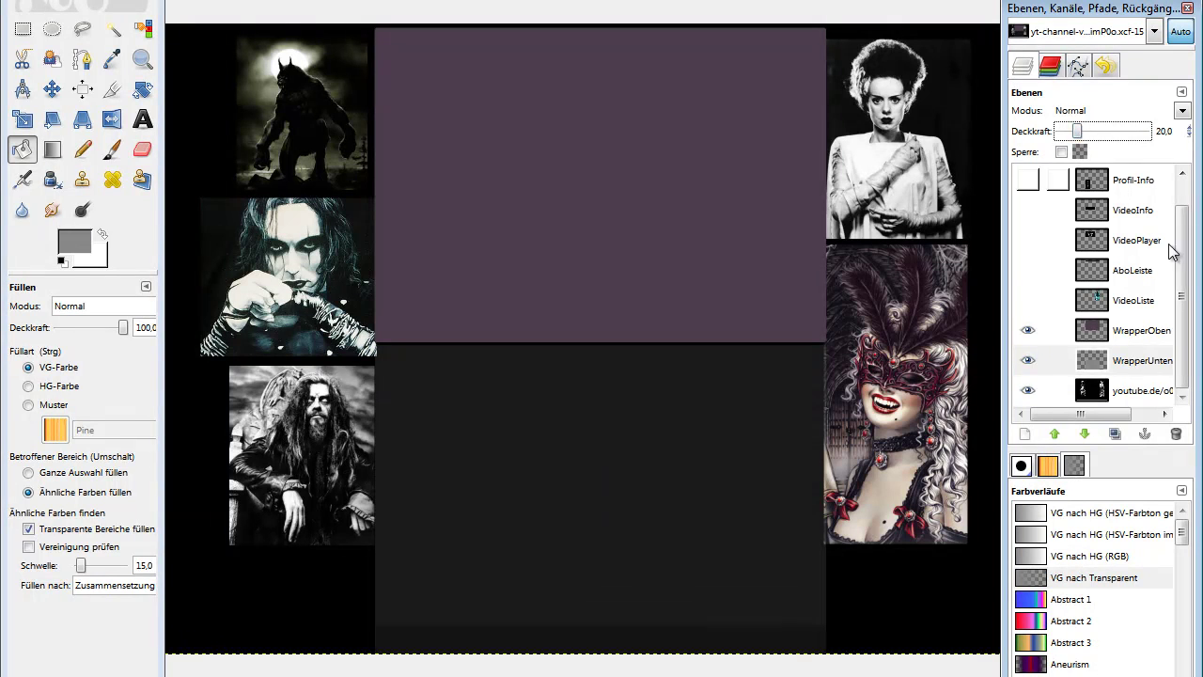
left_click(1149, 331)
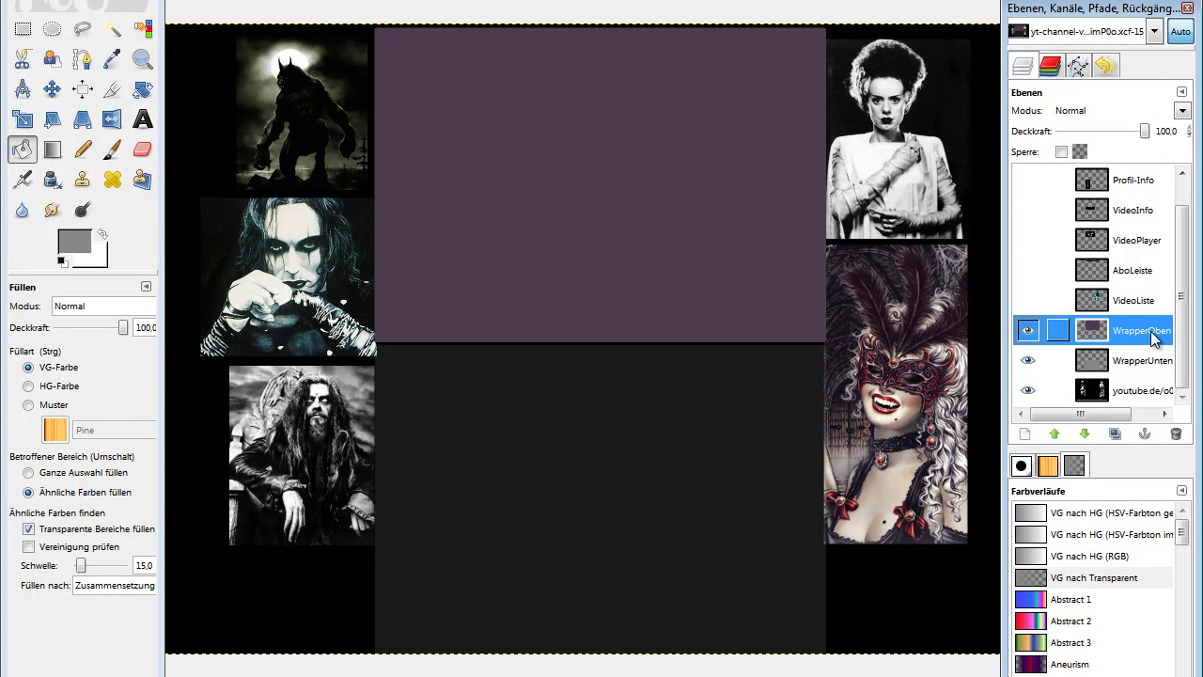
left_click(555, 200)
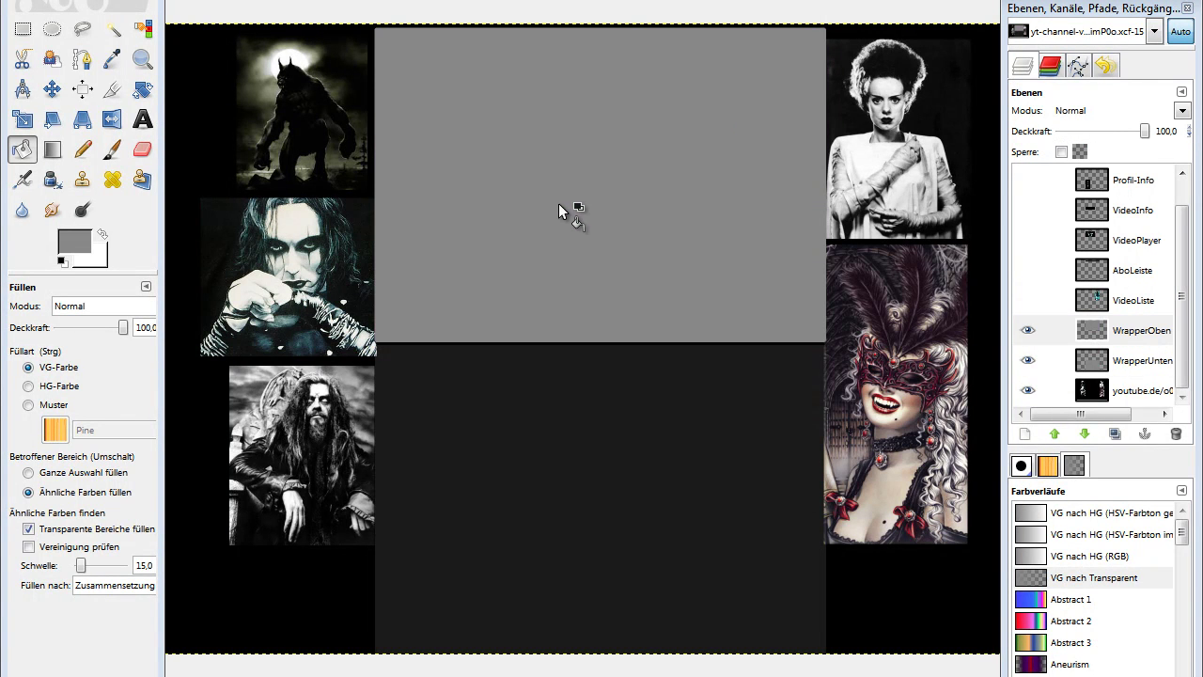
mouse_move(1128, 136)
left_mouse_down()
mouse_move(1072, 134)
mouse_move(1082, 140)
left_mouse_up()
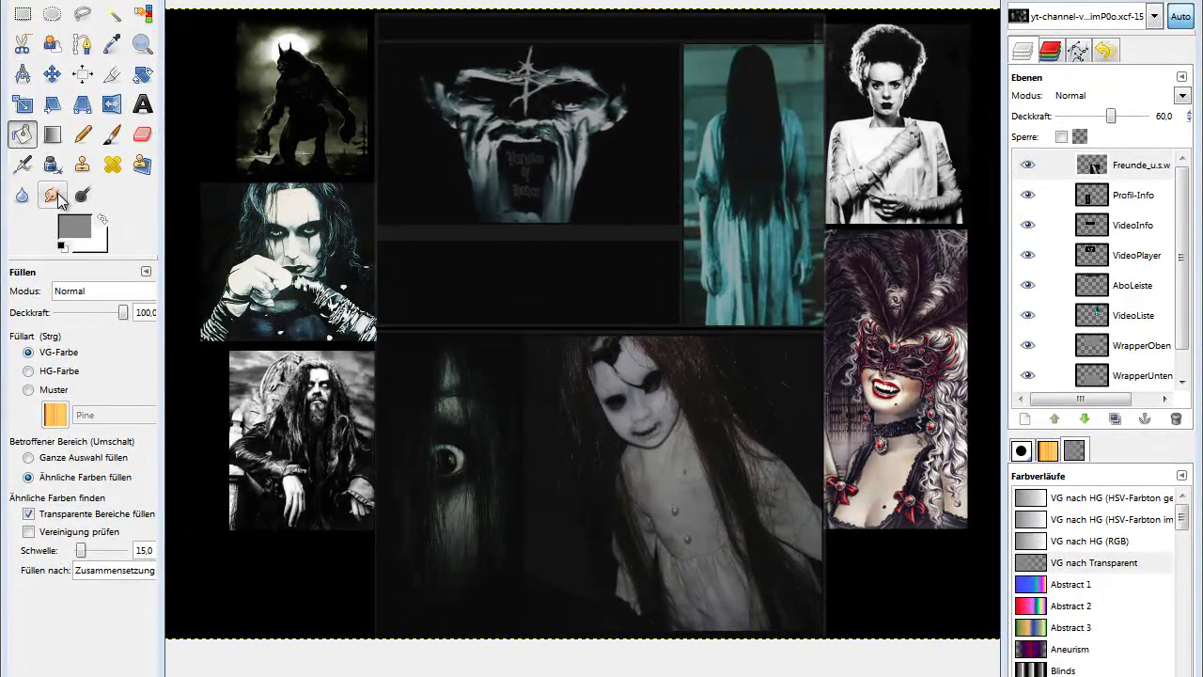
Select the Smudge tool, zoom in on the werewolf picture, and enlarge the brush scale
left_click(53, 195)
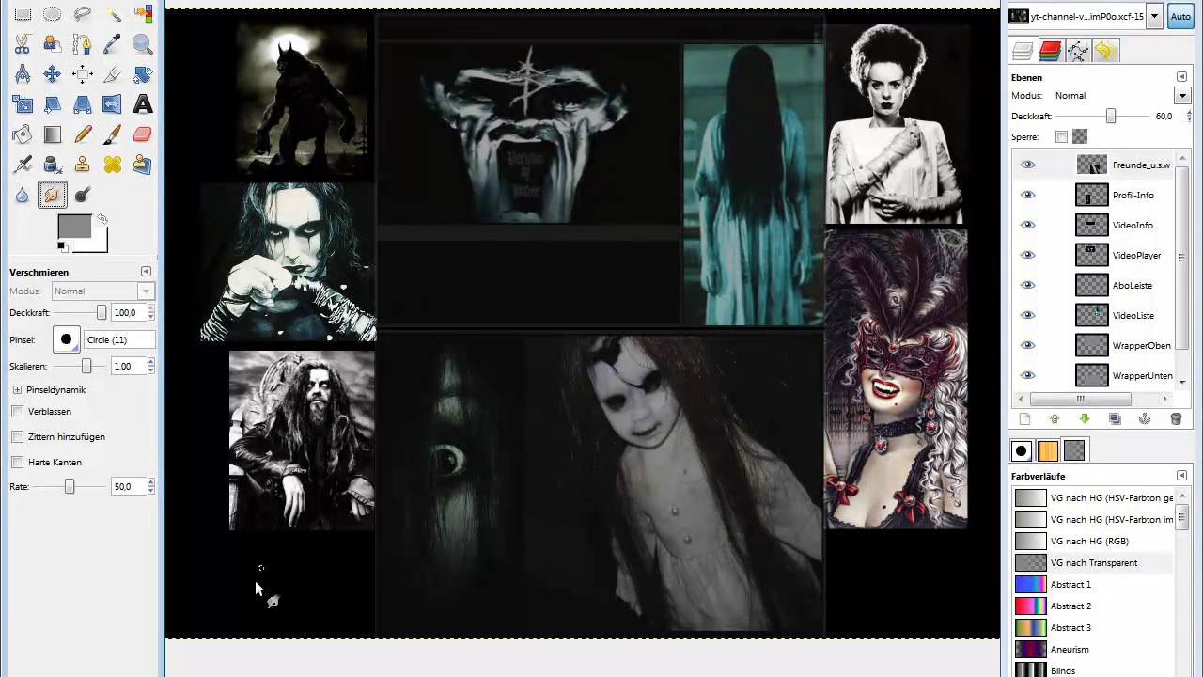
left_click(138, 643)
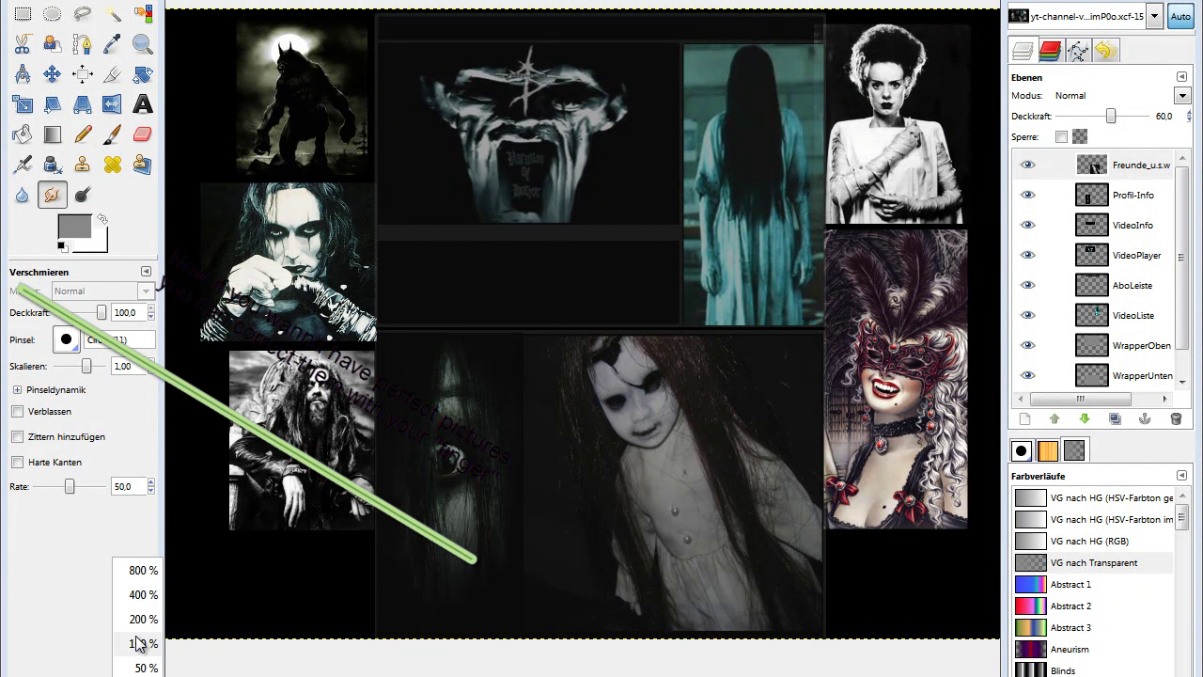
left_click(144, 595)
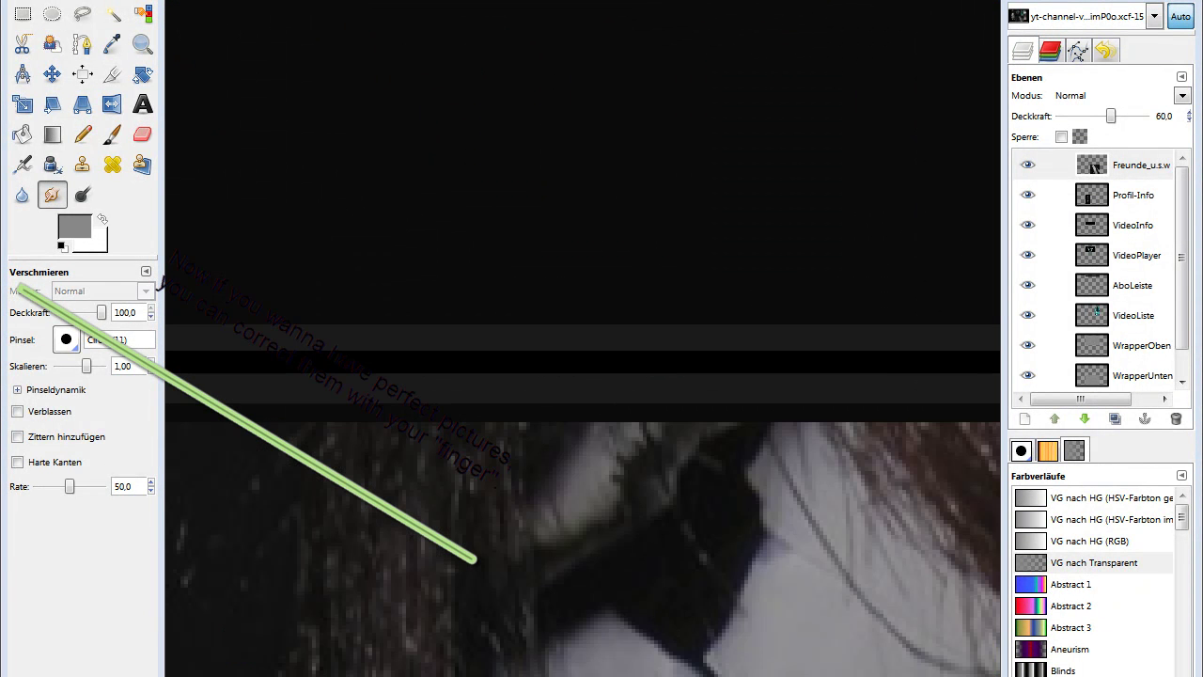
left_click(138, 670)
left_click(139, 624)
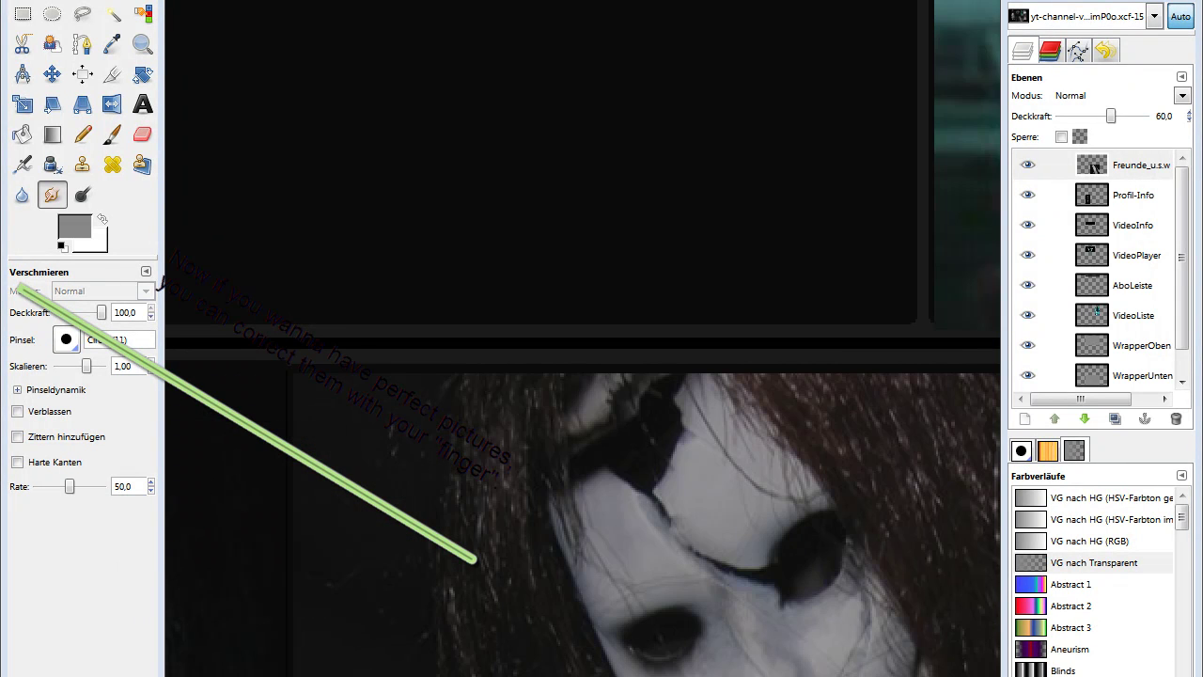
scroll(583, 376, "left", 10)
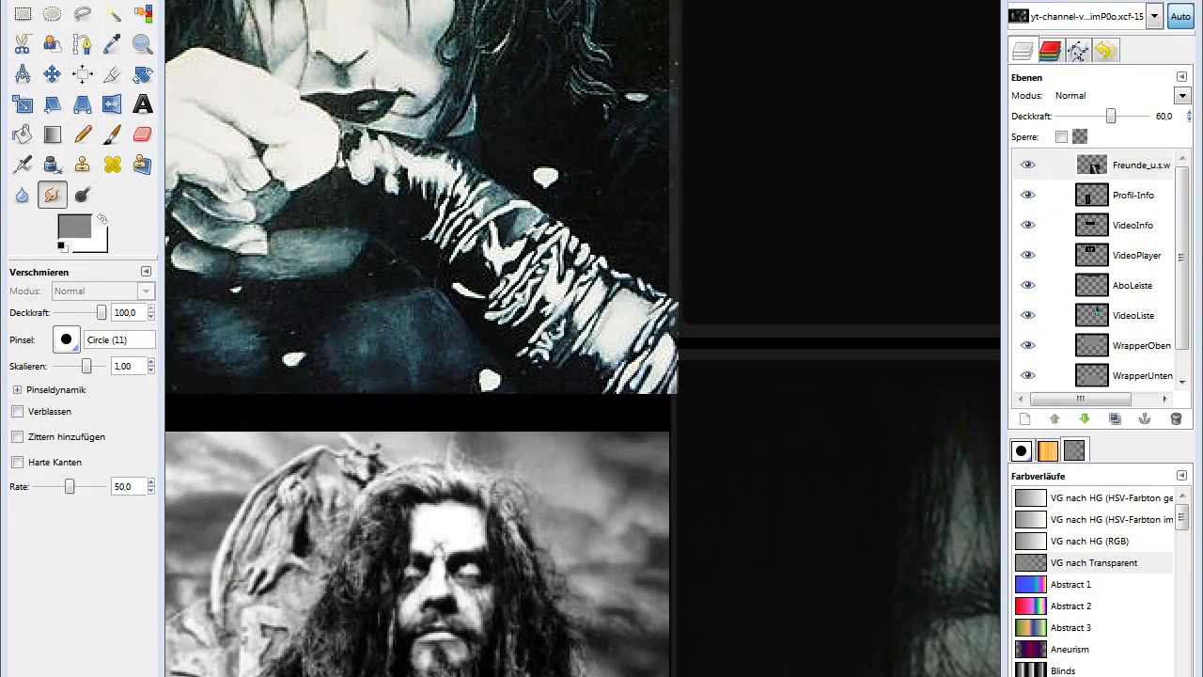
scroll(583, 339, "left", 4)
scroll(466, 447, "up", 10)
scroll(464, 442, "up", 10)
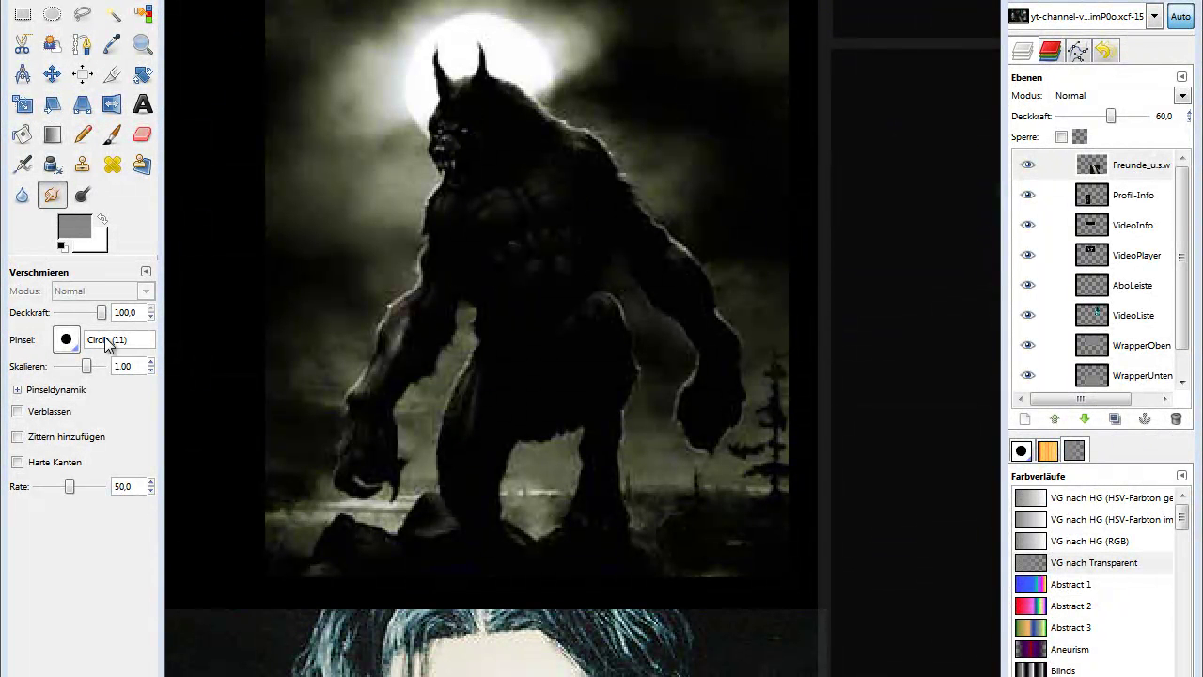
left_click(92, 370)
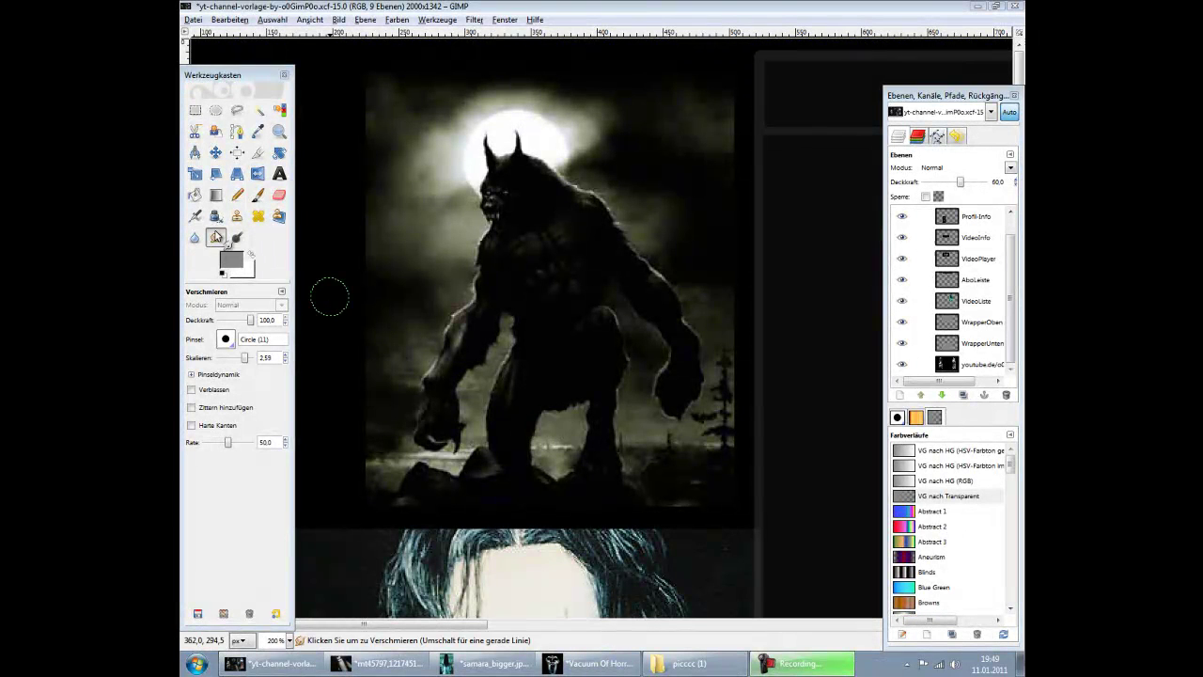
Set smudge scale to 2.59 and smudge the werewolf picture's edges on the youtube.de layer
left_click(215, 239)
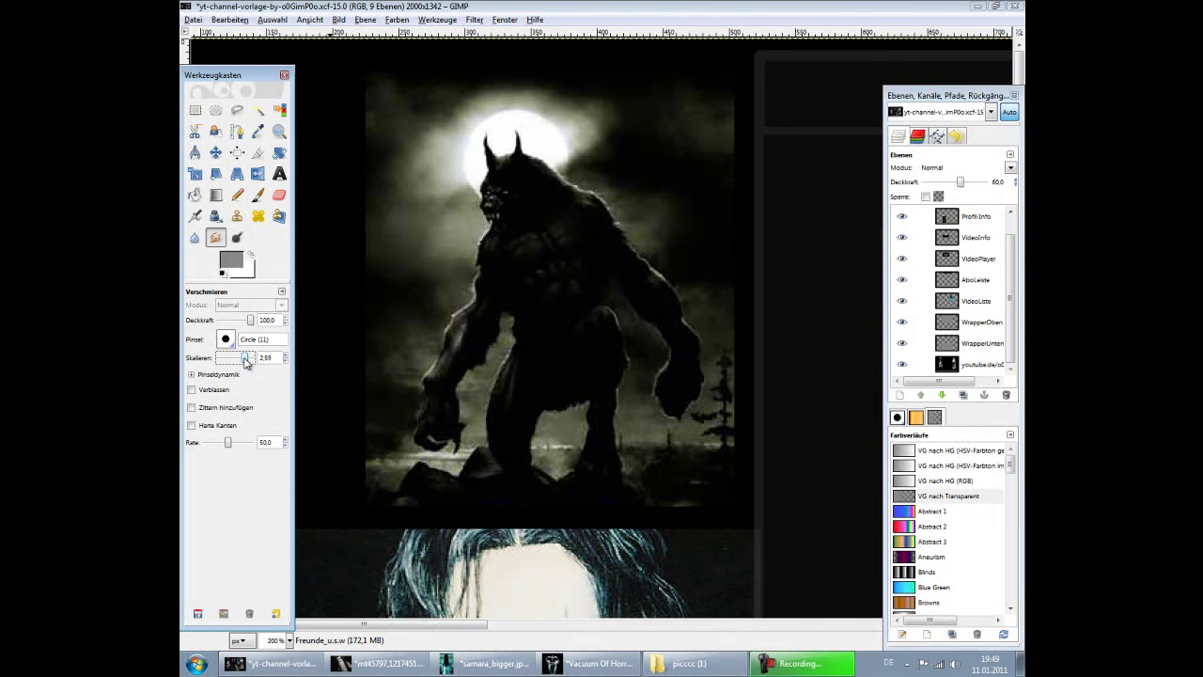
scroll(246, 362, "down", 3)
left_click(981, 368)
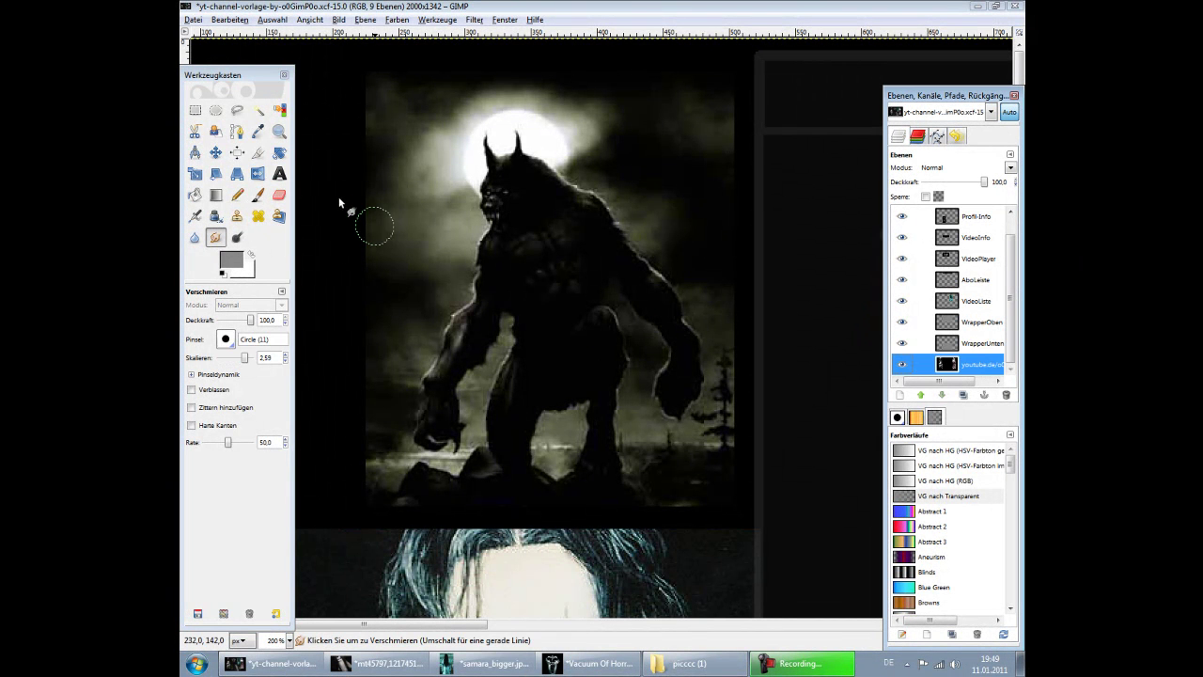
left_click(355, 95)
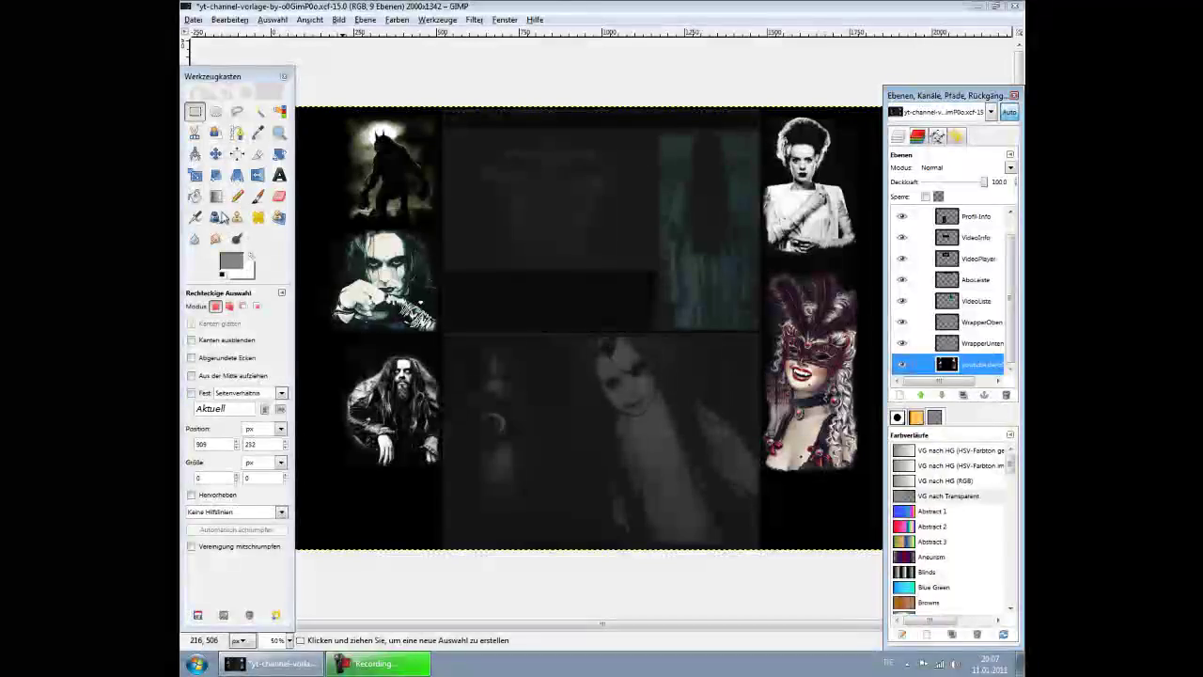
Draw a Linear FG-to-Transparent black gradient upward from WrapperUnten's bottom edge
left_click(215, 196)
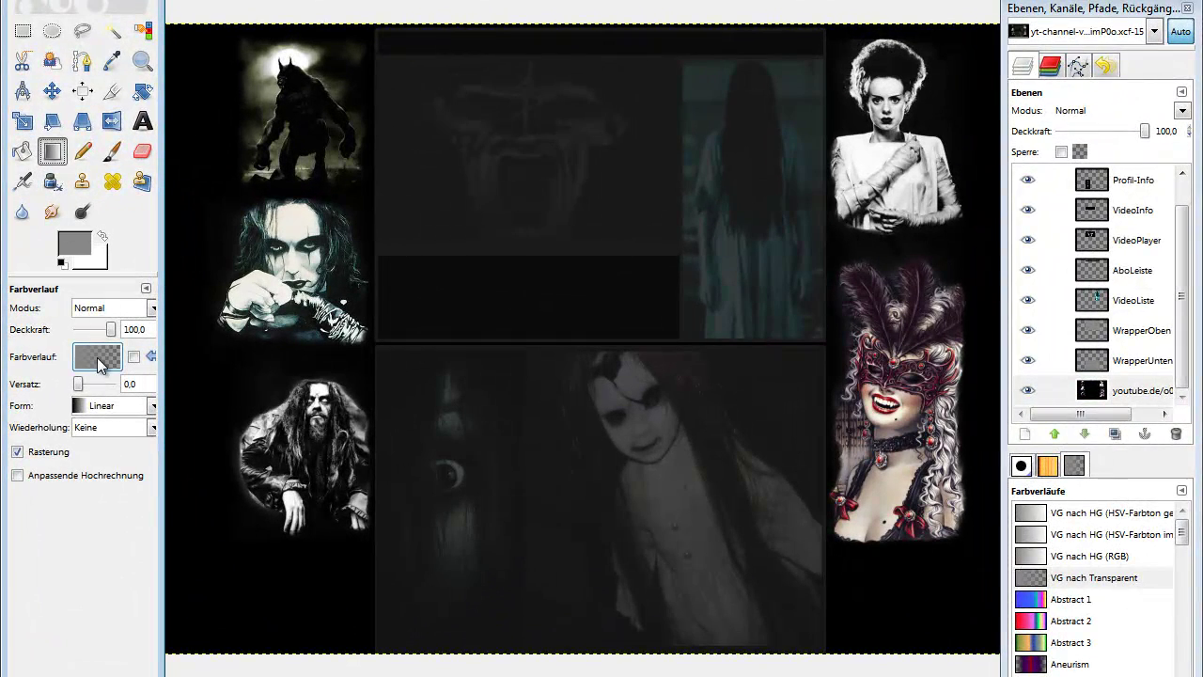
left_click(132, 406)
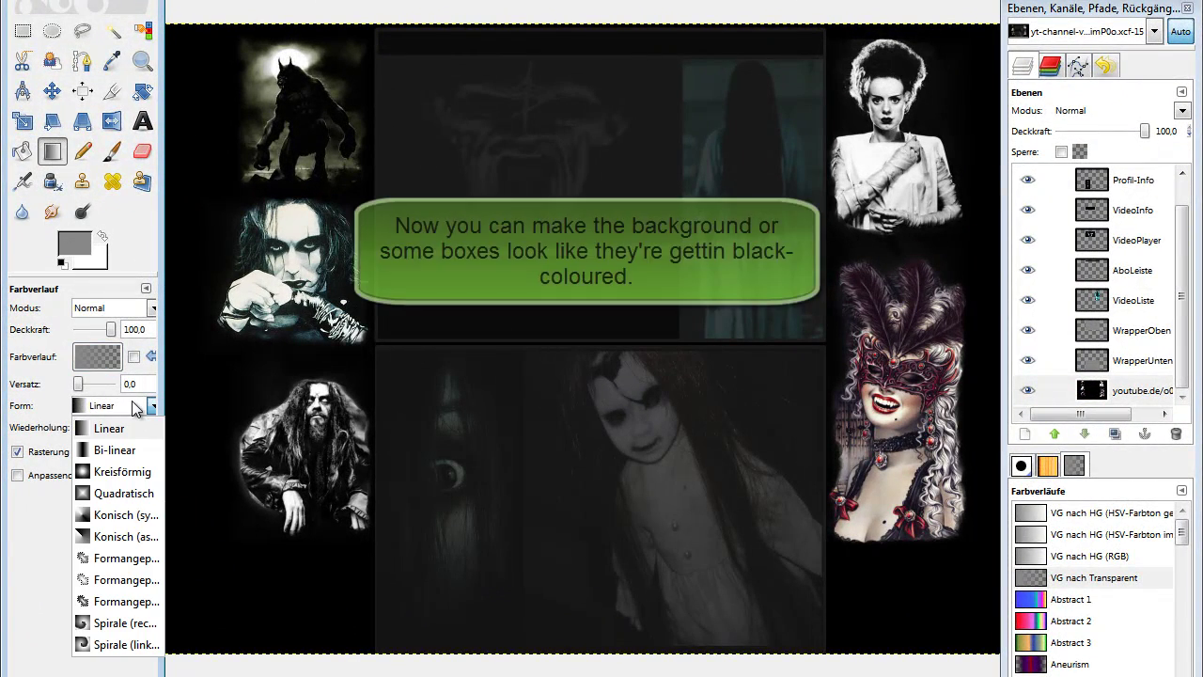
left_click(135, 406)
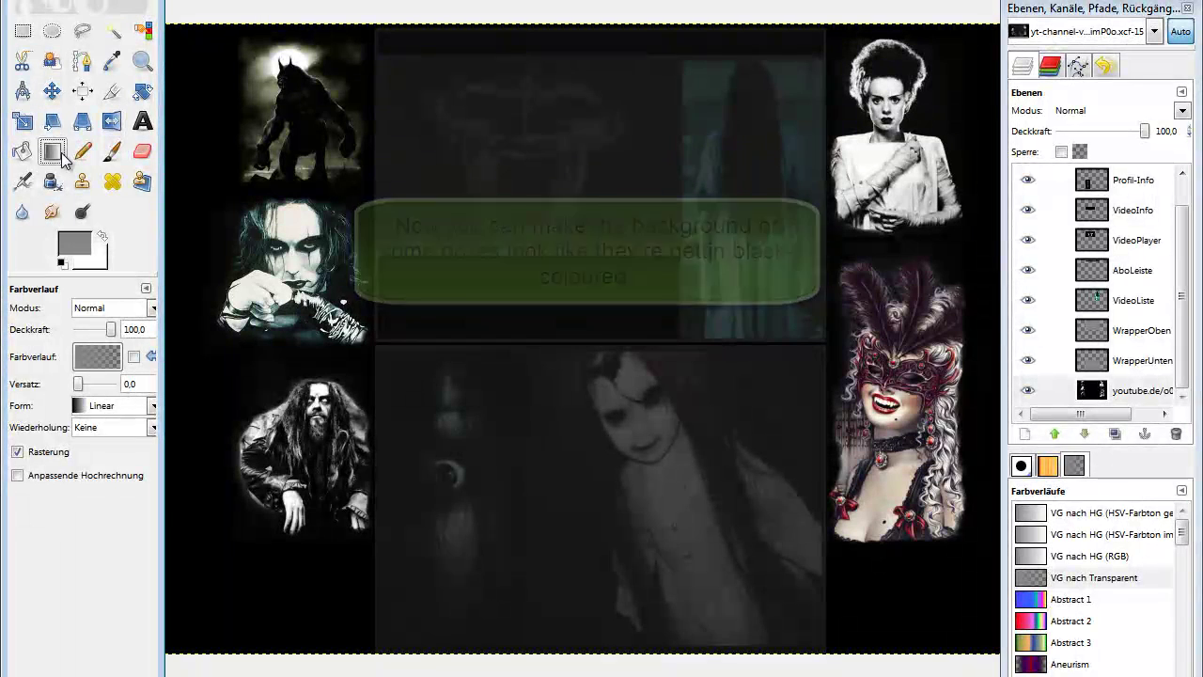
left_click(1088, 583)
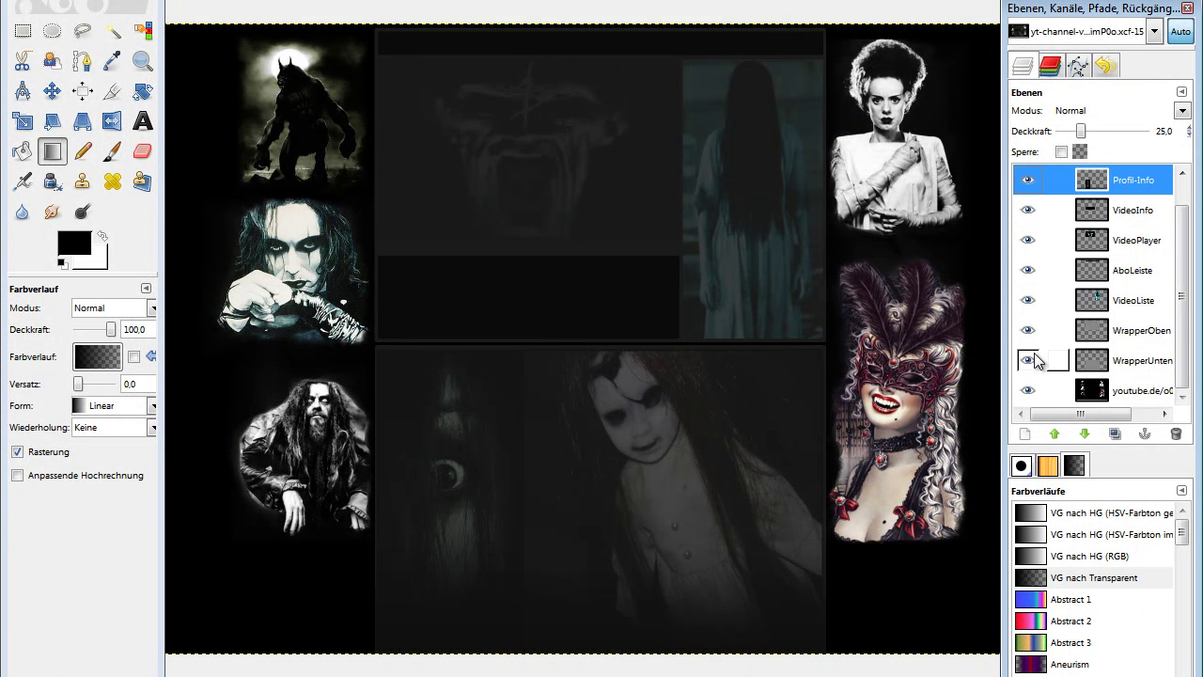
left_click(1029, 361)
left_click(1116, 367)
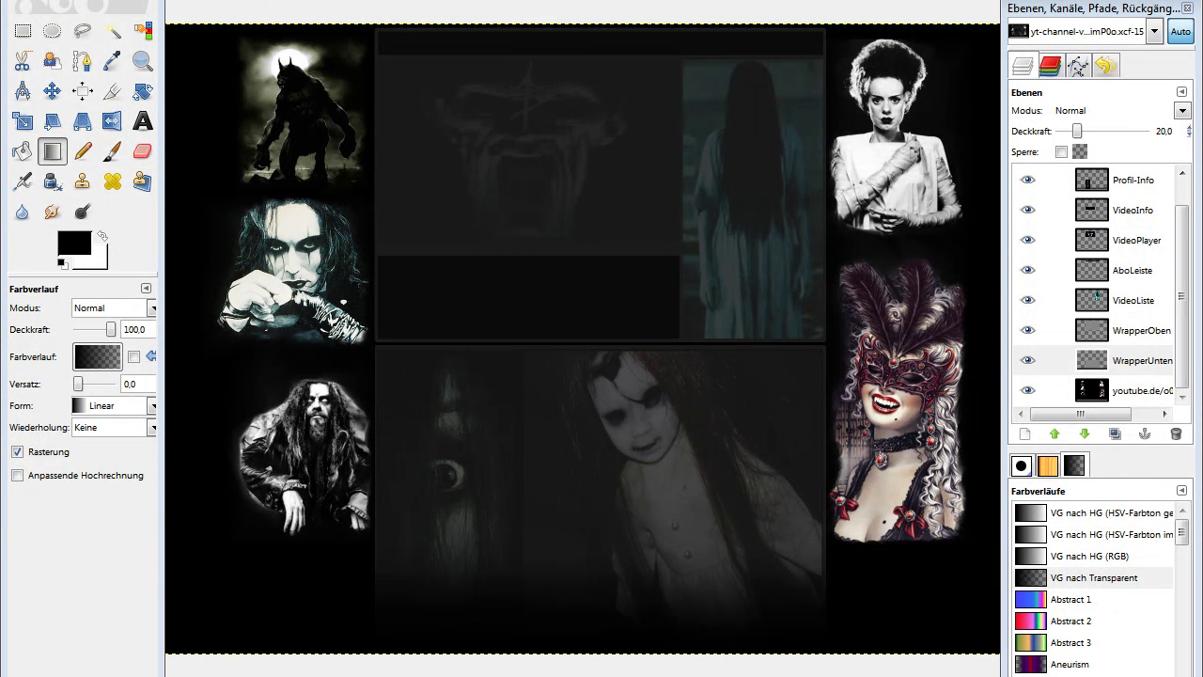
left_click_drag(602, 672, 602, 511)
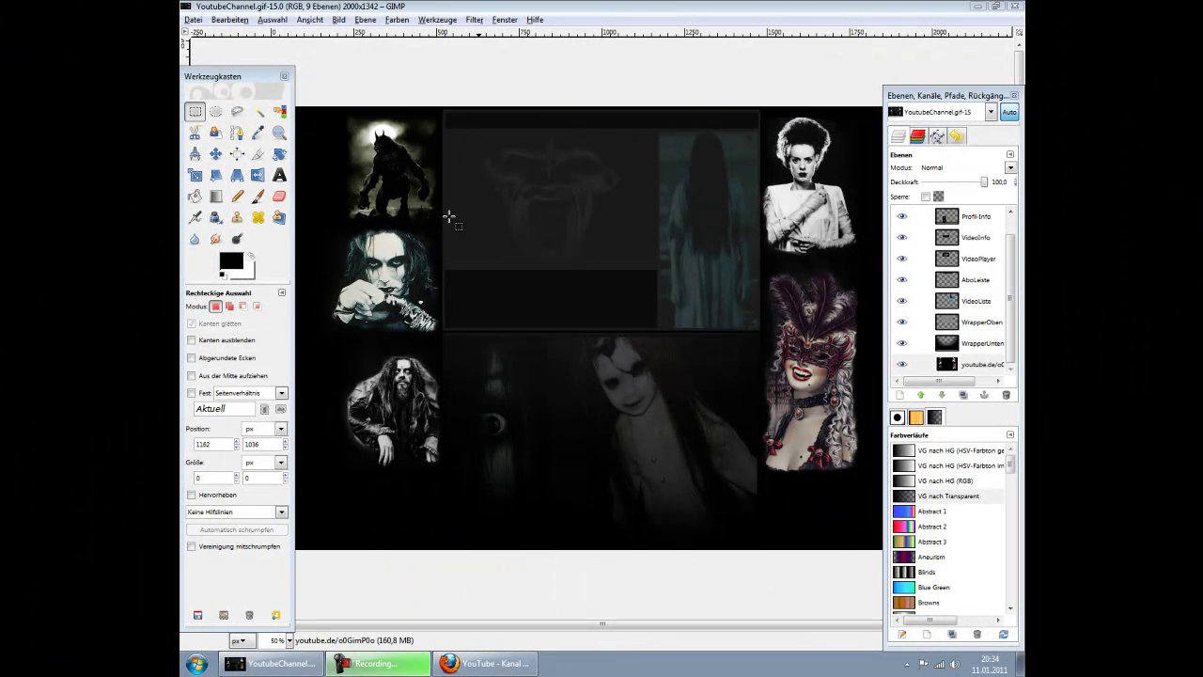
Save the layout to the Desktop as GIF YoutubeChannel1124.gif, merging visible layers on export
left_click(193, 20)
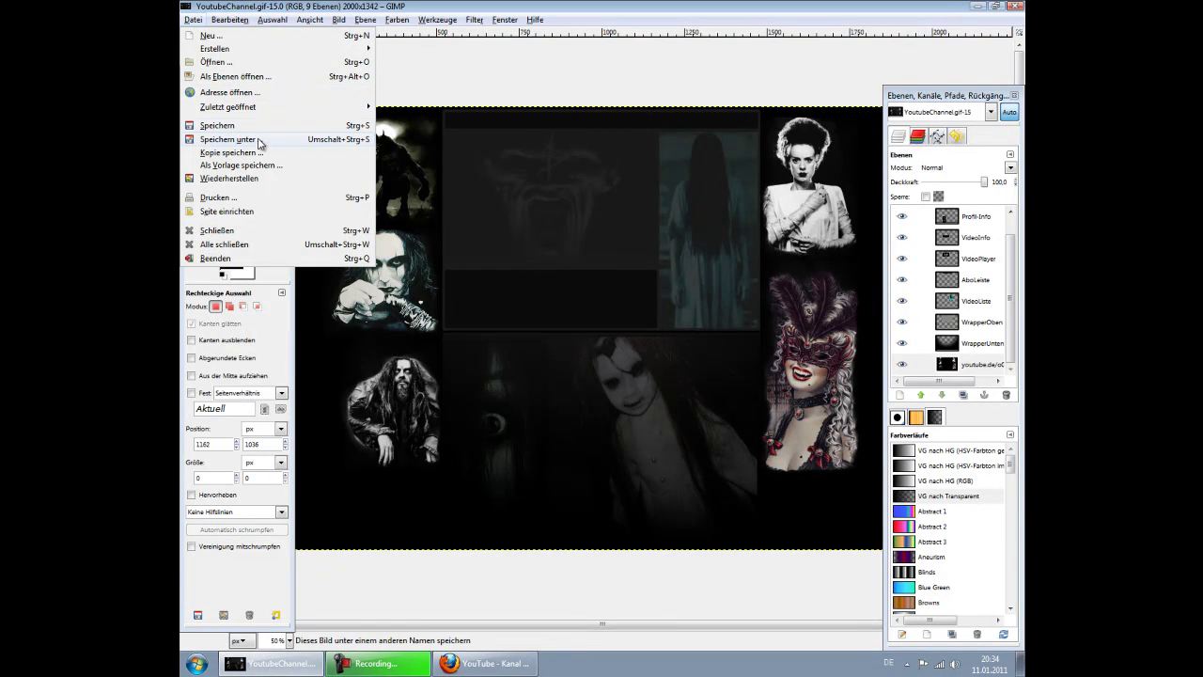
left_click(258, 146)
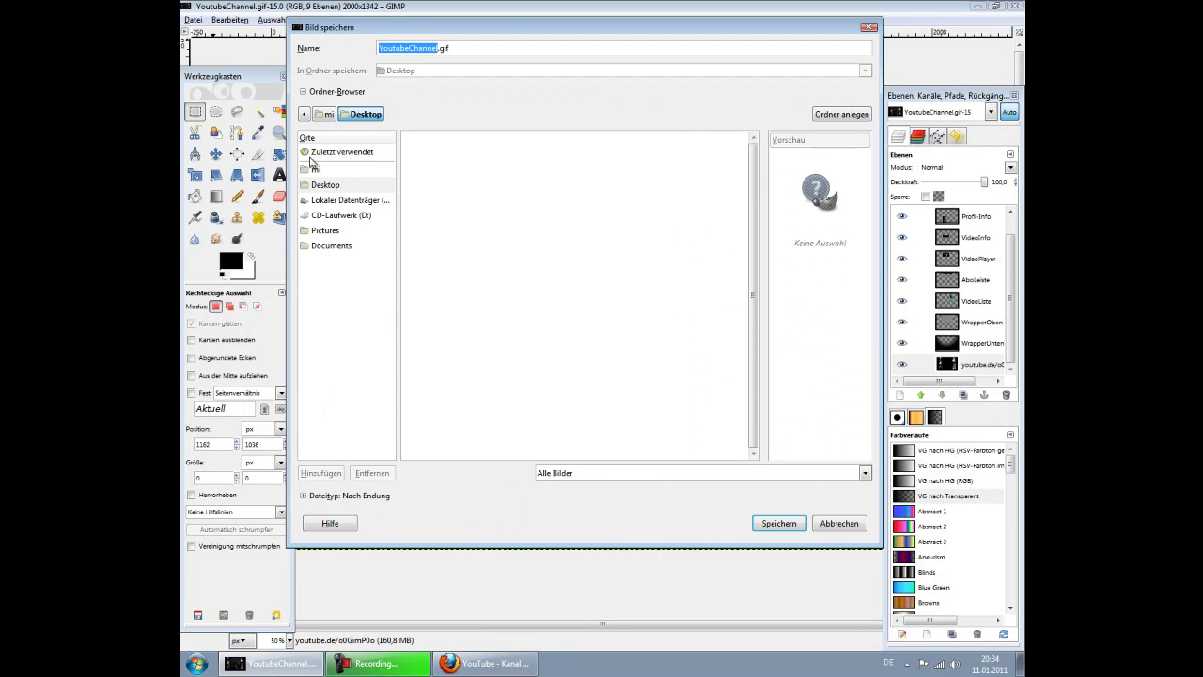
left_click(331, 186)
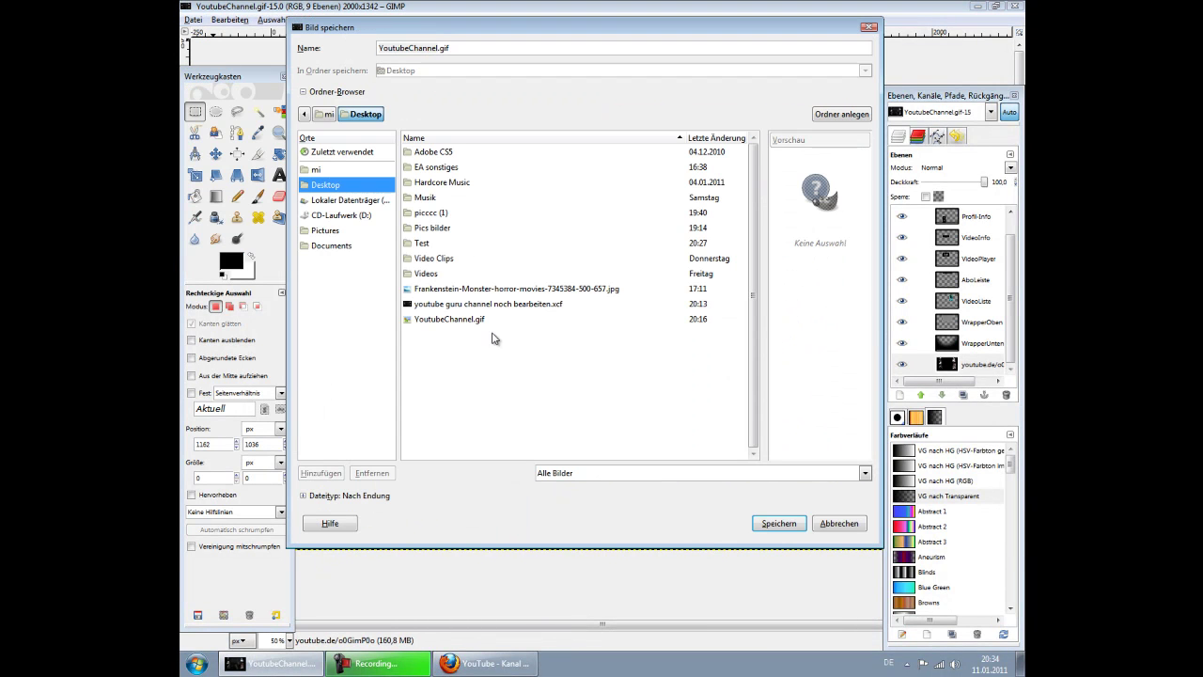
left_click(354, 495)
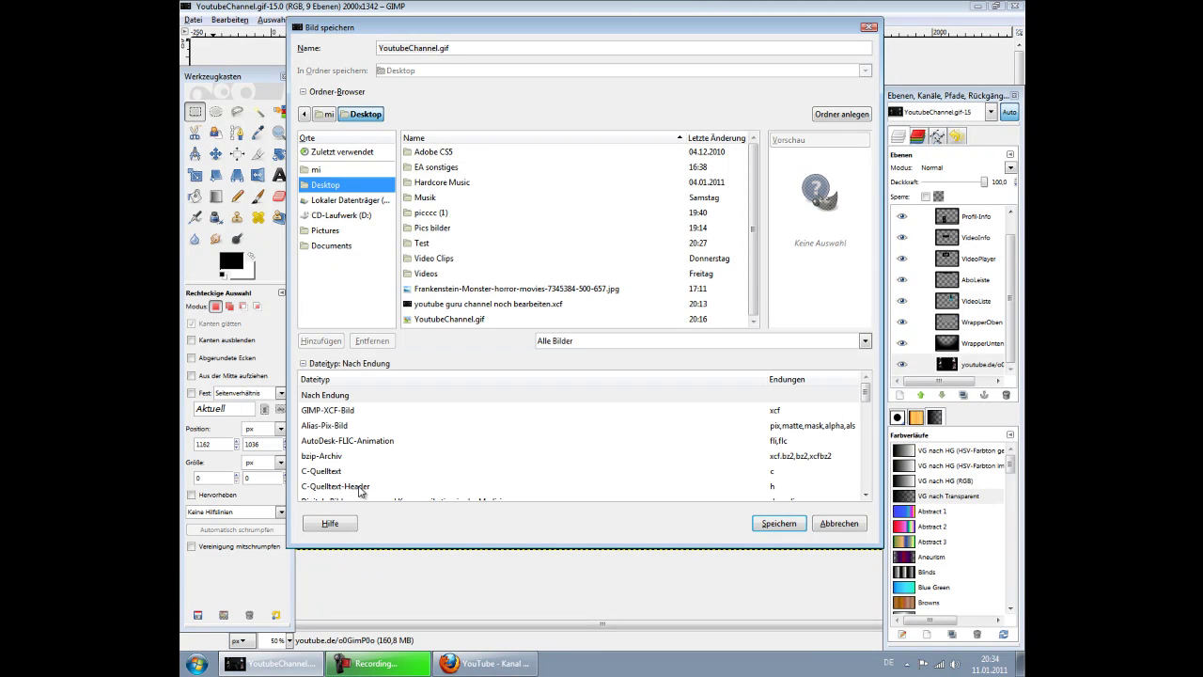
left_click_drag(866, 399, 871, 428)
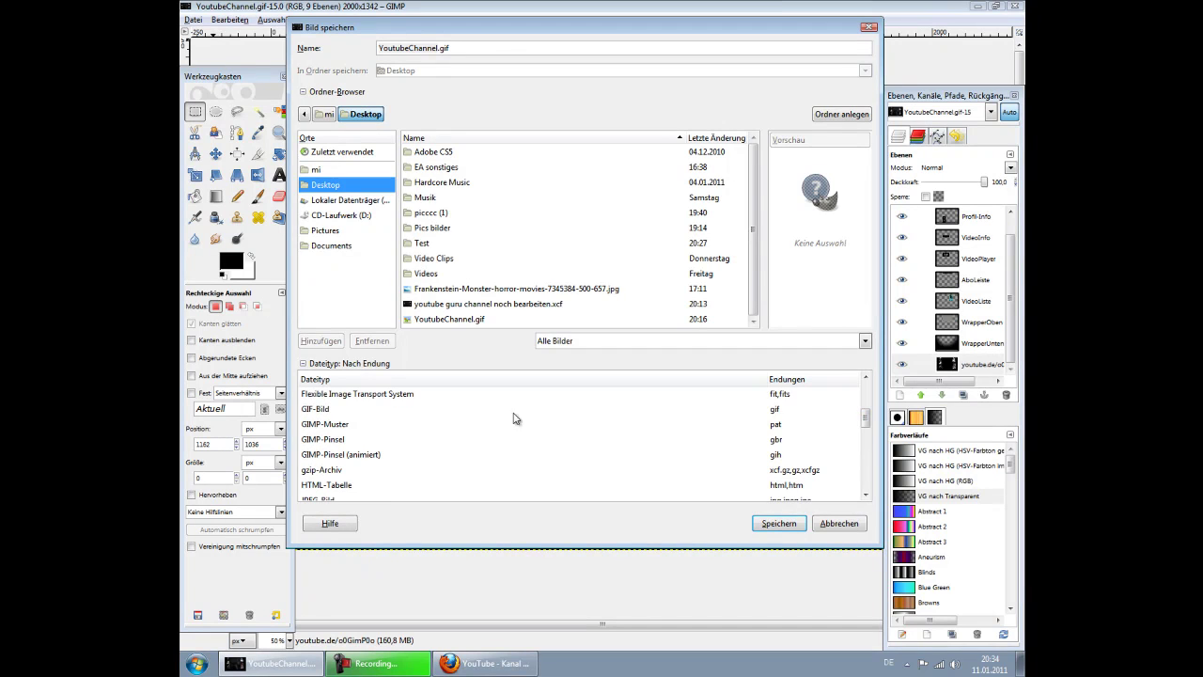
left_click(318, 414)
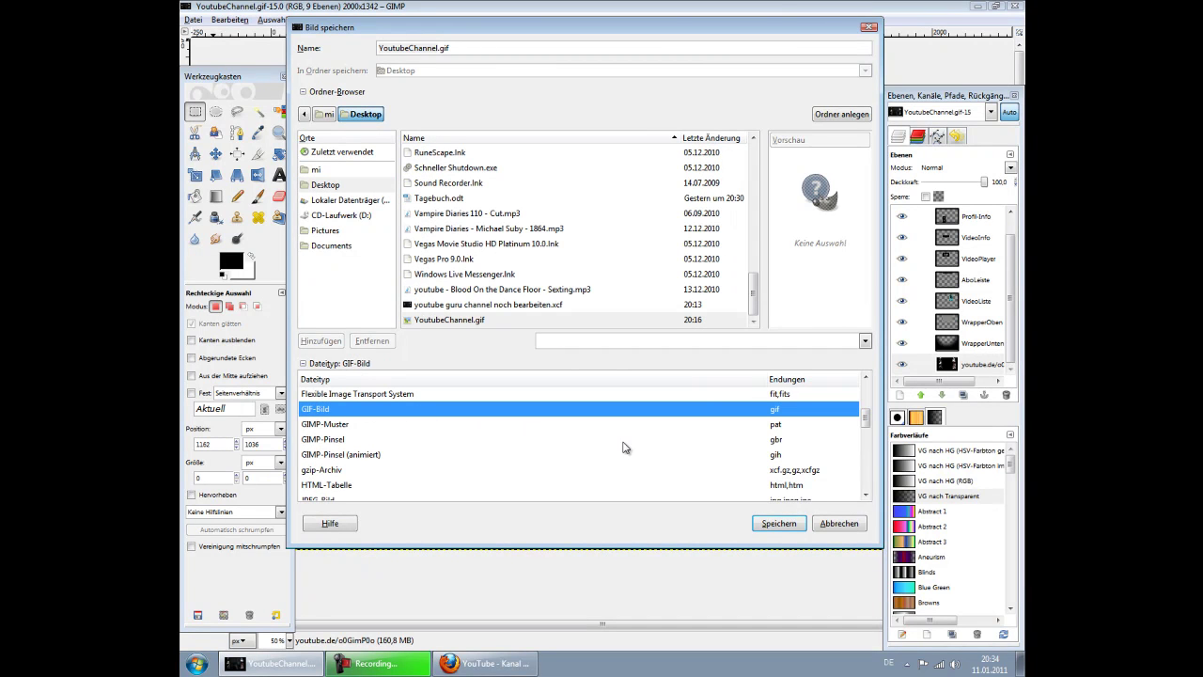
left_click(782, 525)
left_click(438, 49)
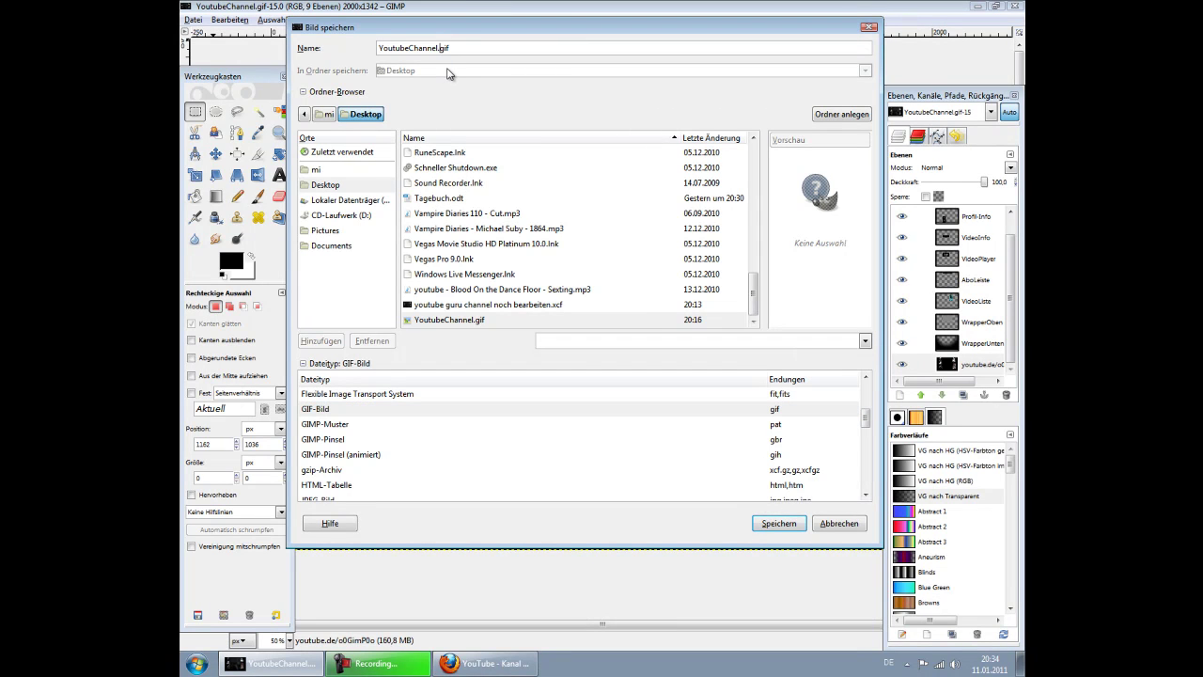
type("1124")
left_click(771, 528)
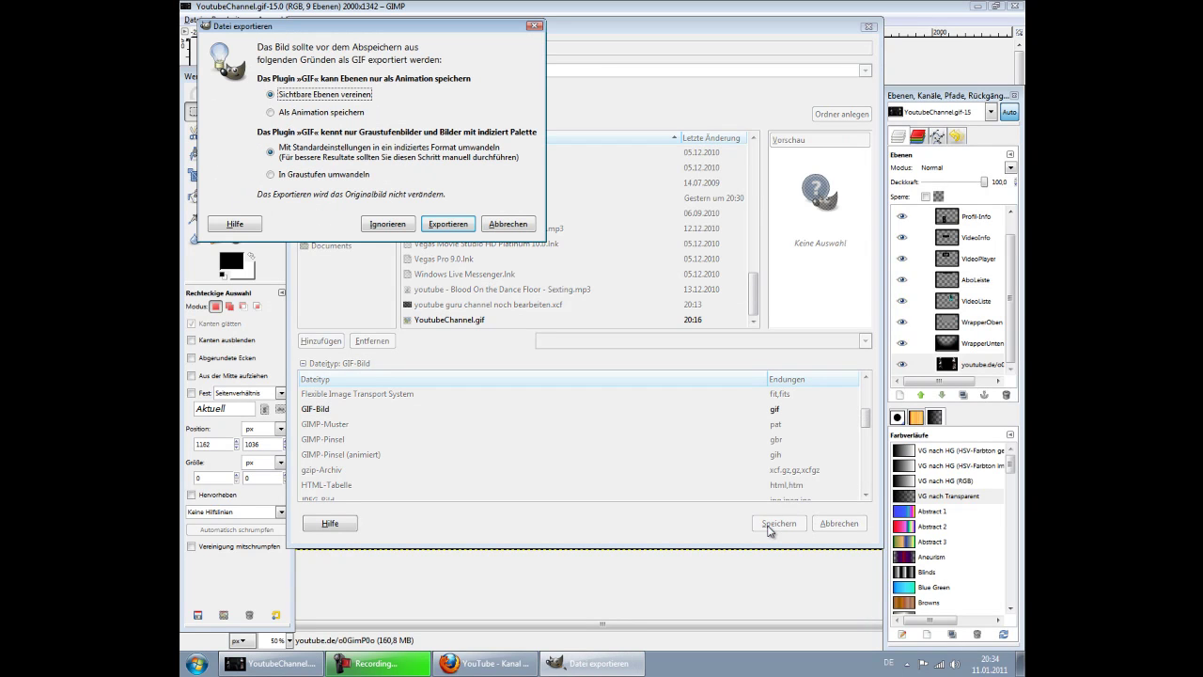
left_click(436, 228)
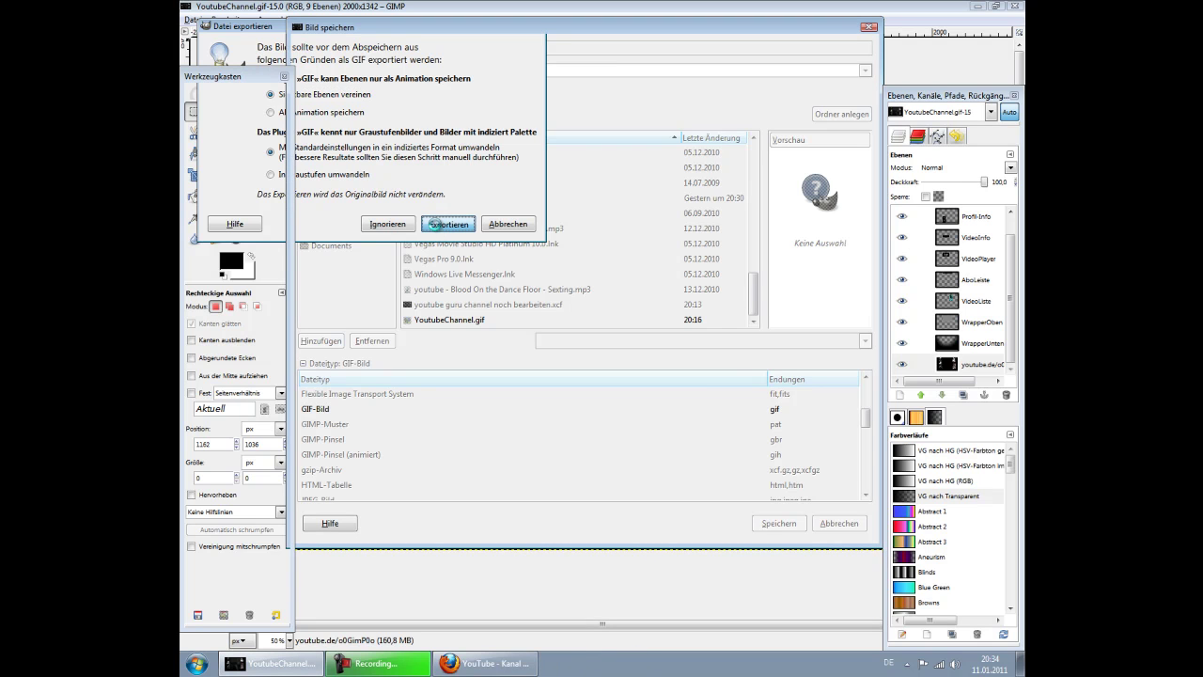